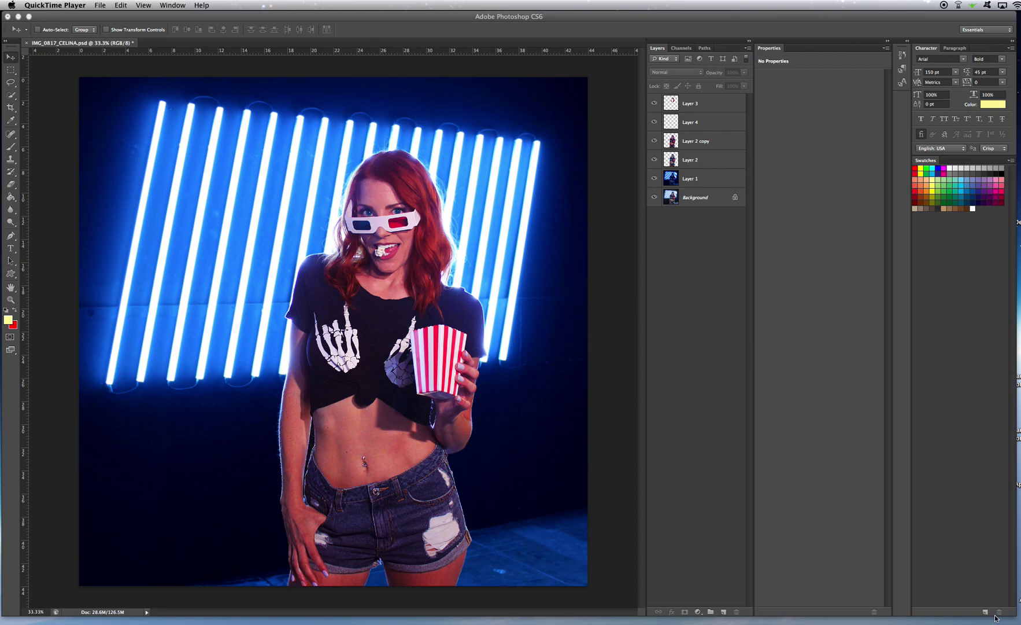
Step: Restore the Photography Toolbox 2020 Finder window, reposition it, and close the Lightroom tutorial video
{"action": "left_click", "coordinate": [1015, 617]}
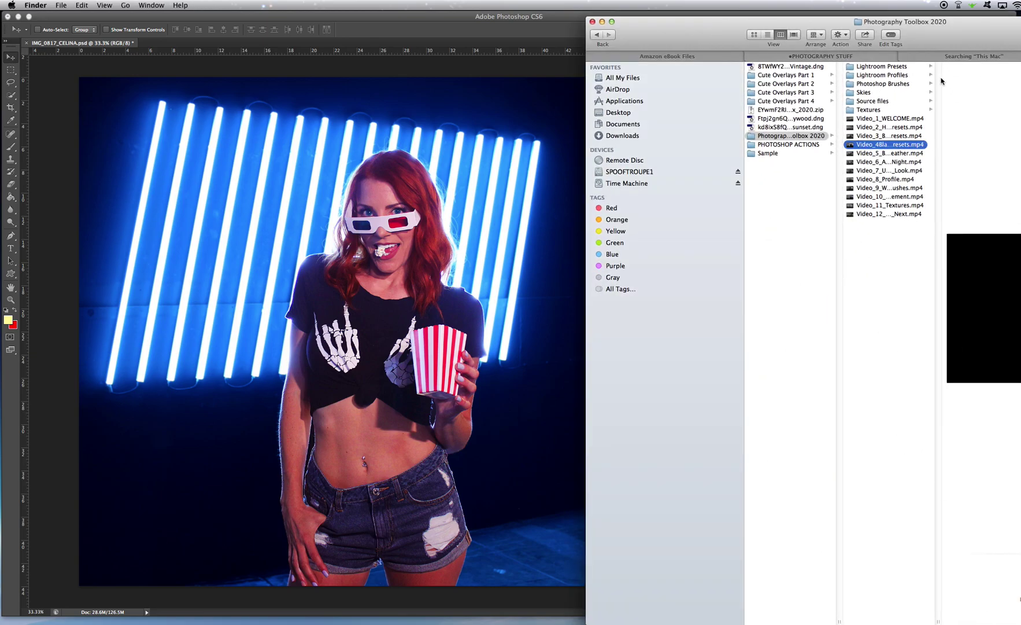
{"action": "left_click_drag", "start_coordinate": [889, 24], "coordinate": [739, 10]}
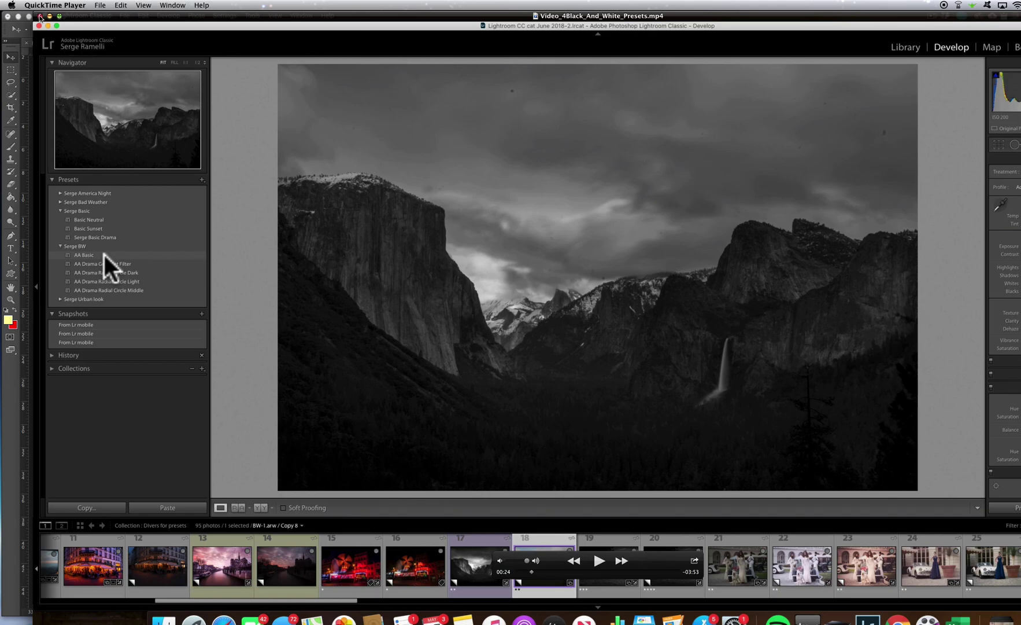
{"action": "left_click", "coordinate": [39, 16]}
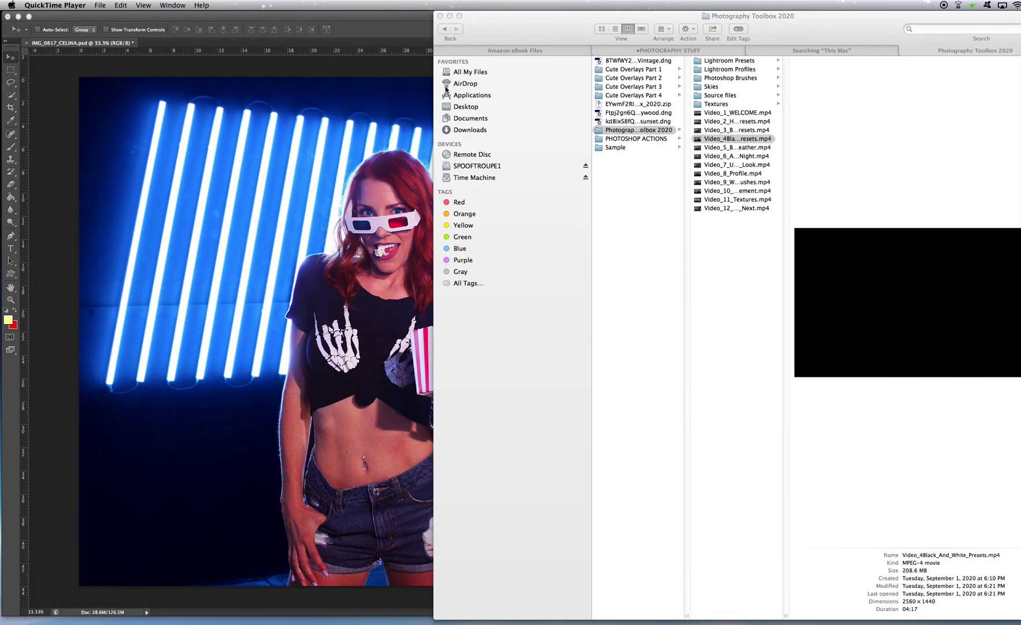
Step: Browse Cute Overlays Part 1's folders, previewing flares 02, 06 and 08, and open Lightning Photo Overlays
{"action": "left_click", "coordinate": [656, 70]}
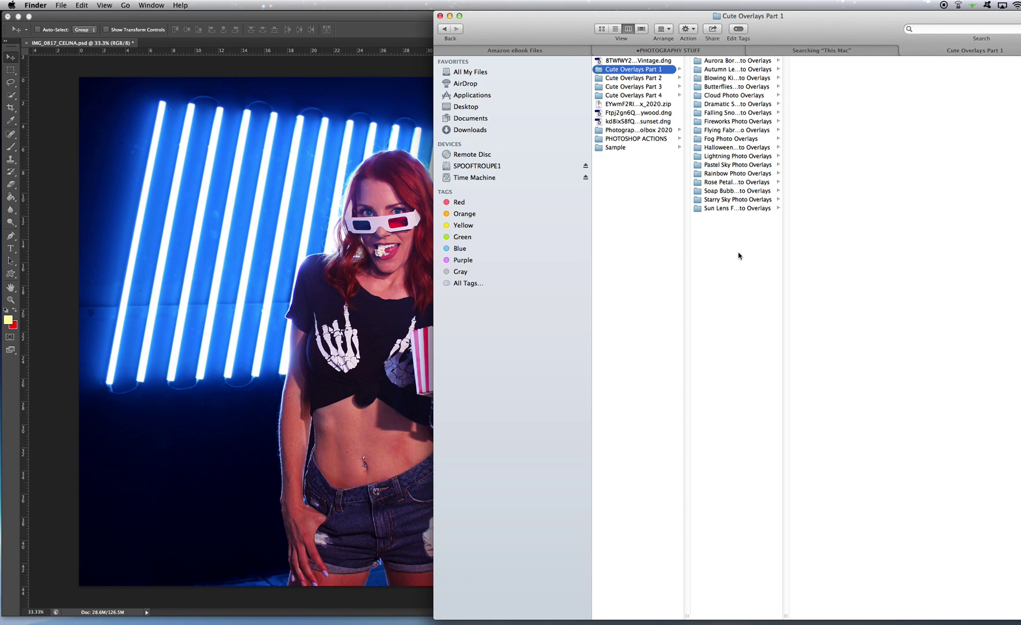
{"action": "left_click", "coordinate": [725, 139]}
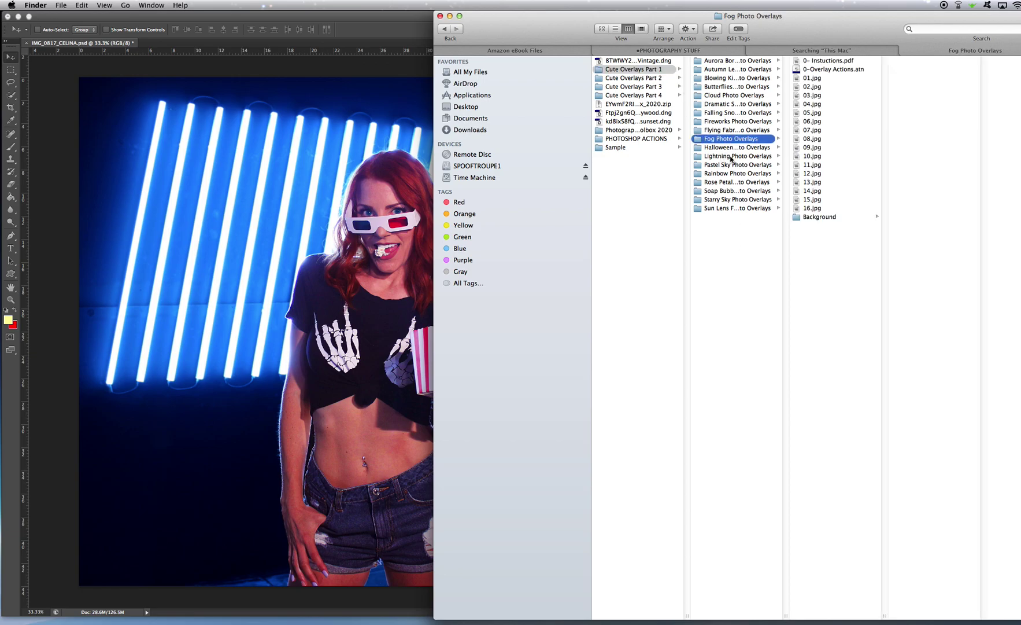
{"action": "left_click", "coordinate": [730, 148]}
{"action": "left_click", "coordinate": [732, 173]}
{"action": "left_click", "coordinate": [731, 199]}
{"action": "left_click", "coordinate": [746, 209]}
{"action": "left_click", "coordinate": [833, 86]}
{"action": "left_click", "coordinate": [834, 121]}
{"action": "left_click", "coordinate": [834, 139]}
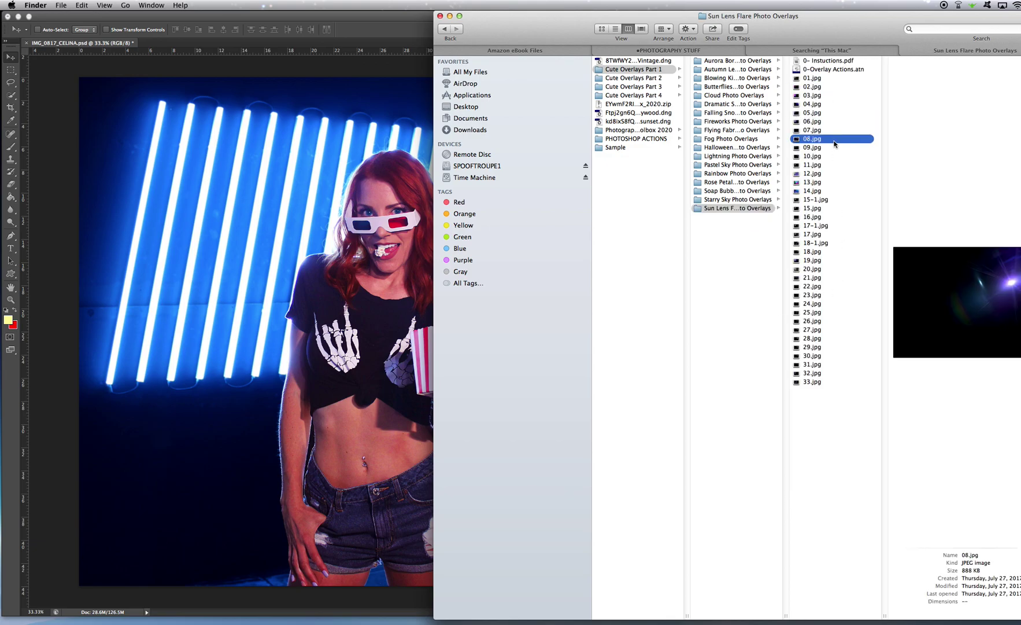
{"action": "left_click", "coordinate": [735, 157]}
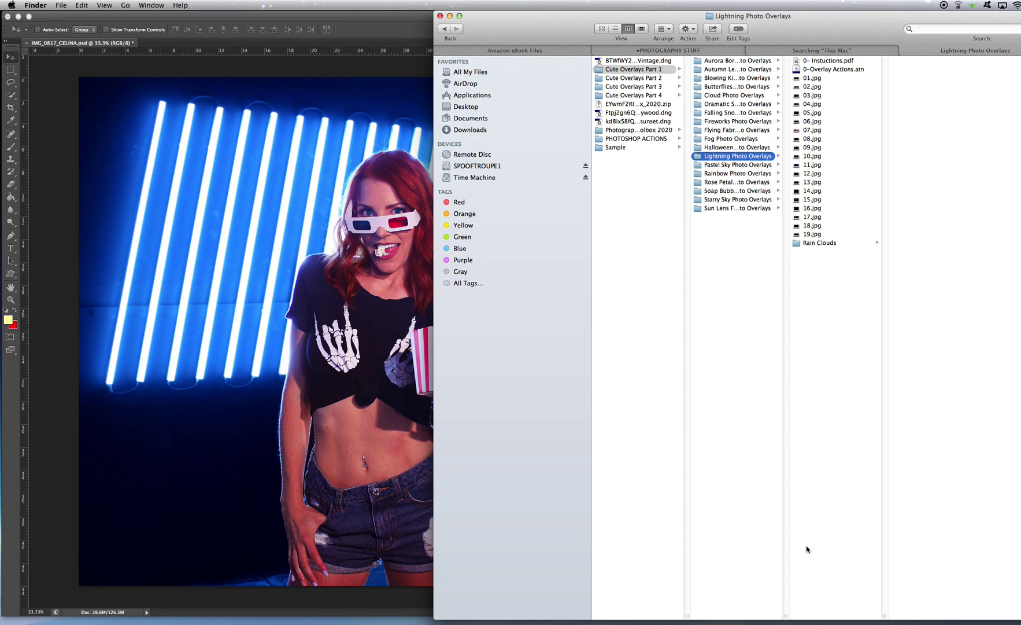
Step: Place Falling Snow overlay 07.jpg, stretch it over the whole canvas, and blend it in Screen mode
{"action": "left_click_drag", "start_coordinate": [788, 615], "coordinate": [844, 615]}
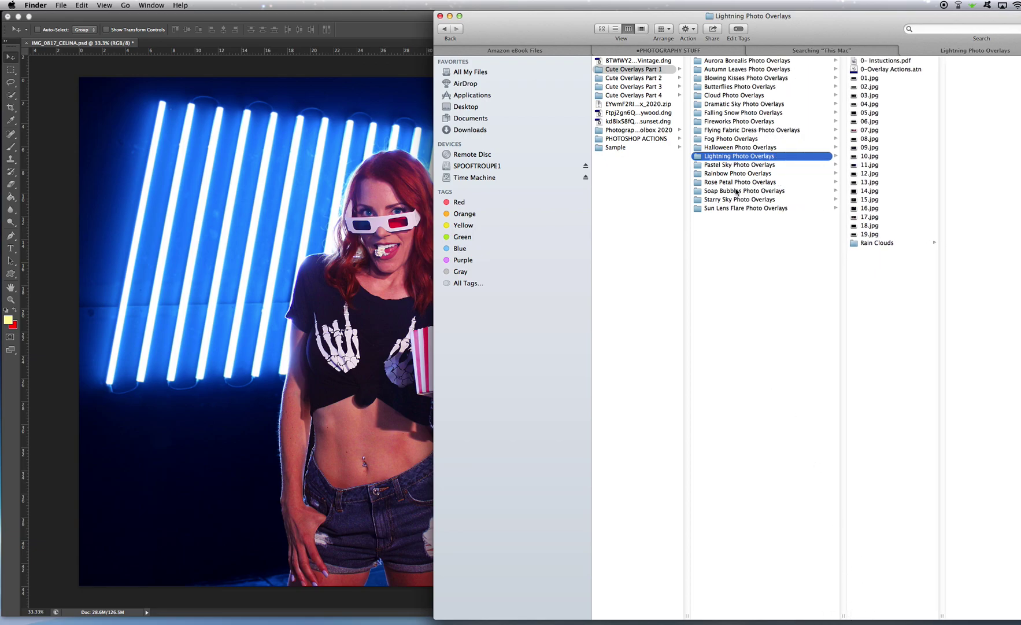
{"action": "left_click", "coordinate": [756, 113]}
{"action": "left_click", "coordinate": [868, 139]}
{"action": "left_click_drag", "start_coordinate": [833, 139], "coordinate": [197, 172]}
{"action": "left_click_drag", "start_coordinate": [311, 309], "coordinate": [142, 109]}
{"action": "left_click_drag", "start_coordinate": [248, 186], "coordinate": [601, 591]}
{"action": "key", "text": "Return"}
{"action": "left_click", "coordinate": [696, 71]}
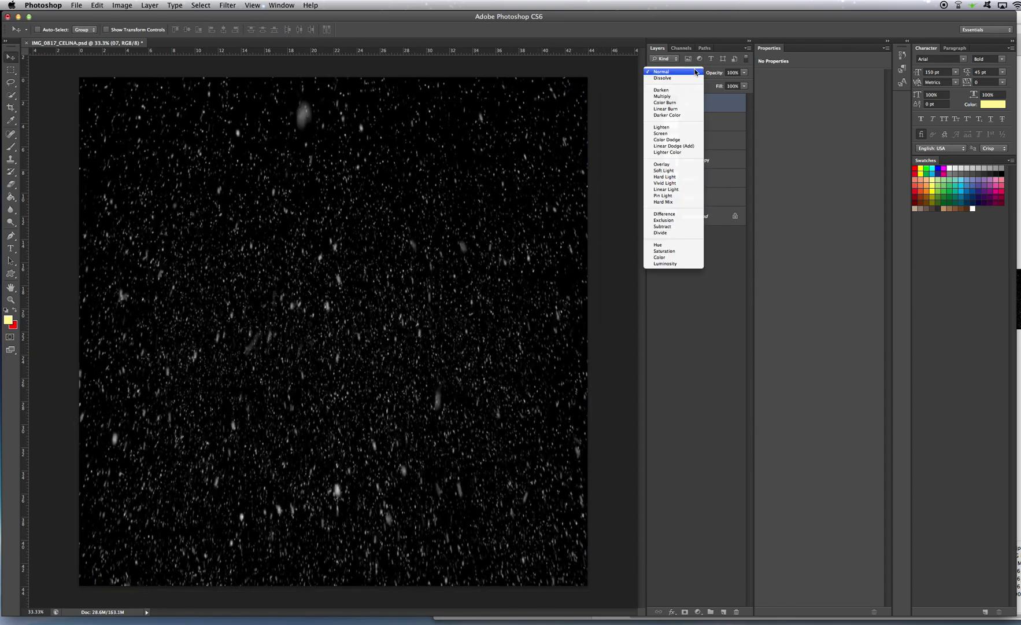
{"action": "left_click", "coordinate": [694, 134]}
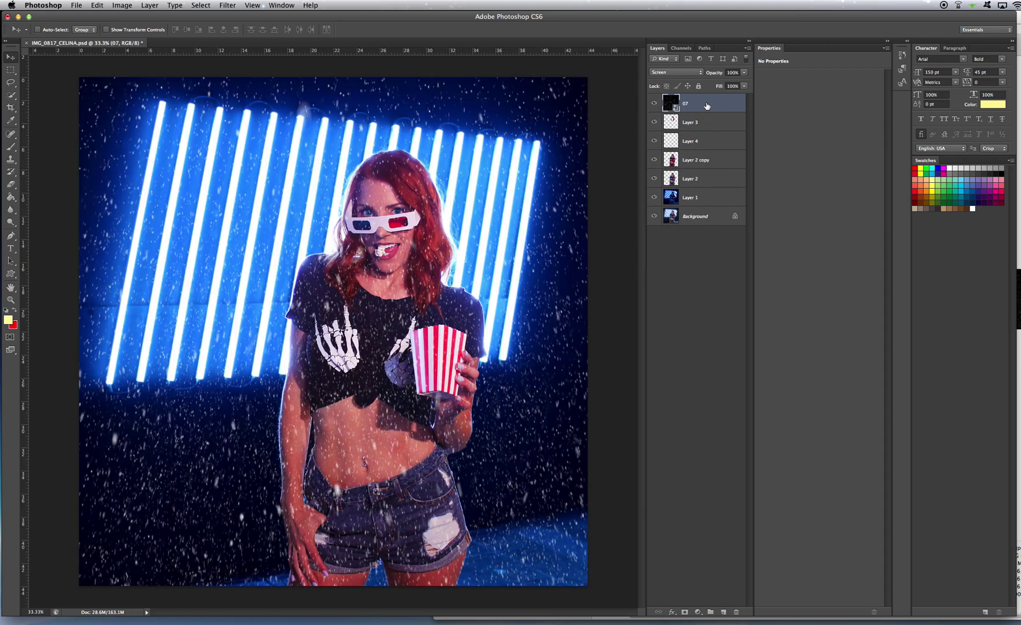
Step: Delete the snow layer and preview lightning image 10.jpg in Lightning Photo Overlays
{"action": "key", "text": "BackSpace"}
{"action": "key", "text": "super+Tab"}
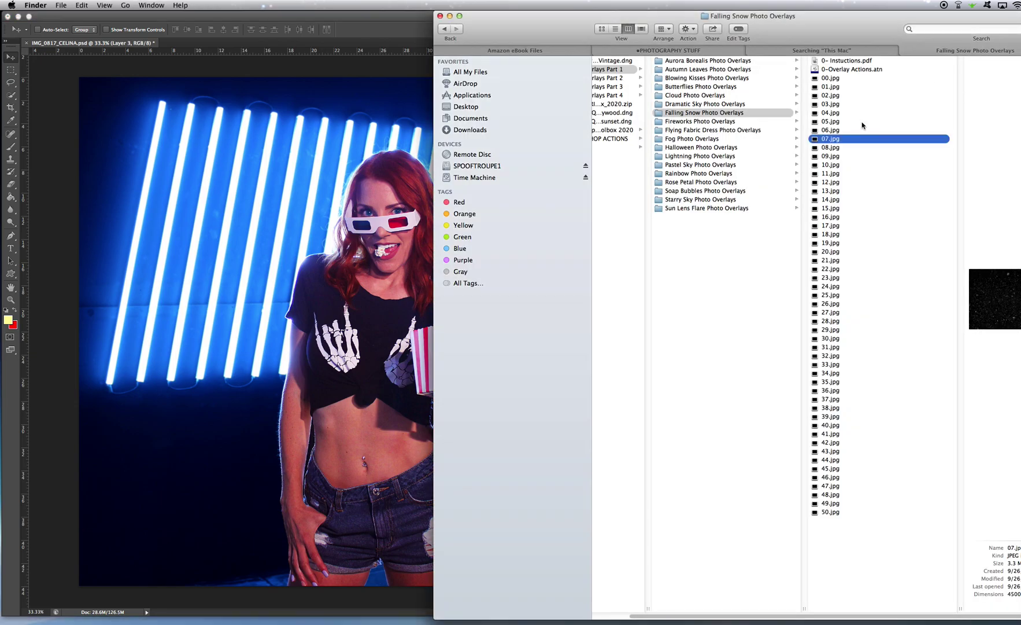
{"action": "left_click", "coordinate": [745, 157]}
{"action": "left_click", "coordinate": [826, 157]}
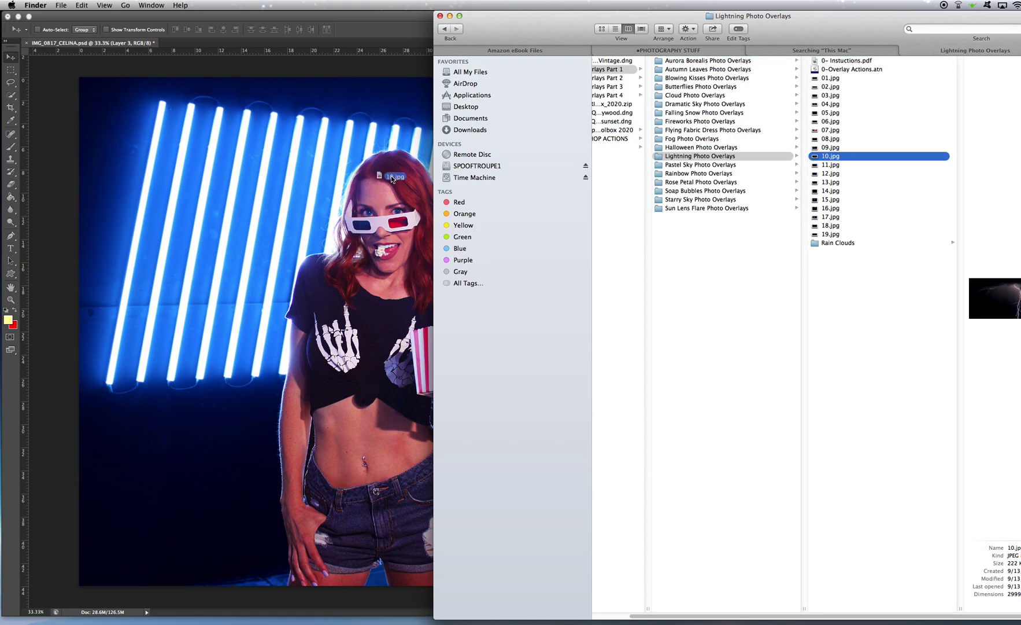
Step: Try lightning 10.jpg enlarged to about 235% in Screen mode, then cancel the placement
{"action": "left_click_drag", "start_coordinate": [391, 176], "coordinate": [169, 165]}
{"action": "left_click_drag", "start_coordinate": [314, 276], "coordinate": [245, 130]}
{"action": "left_click_drag", "start_coordinate": [503, 300], "coordinate": [1018, 594]}
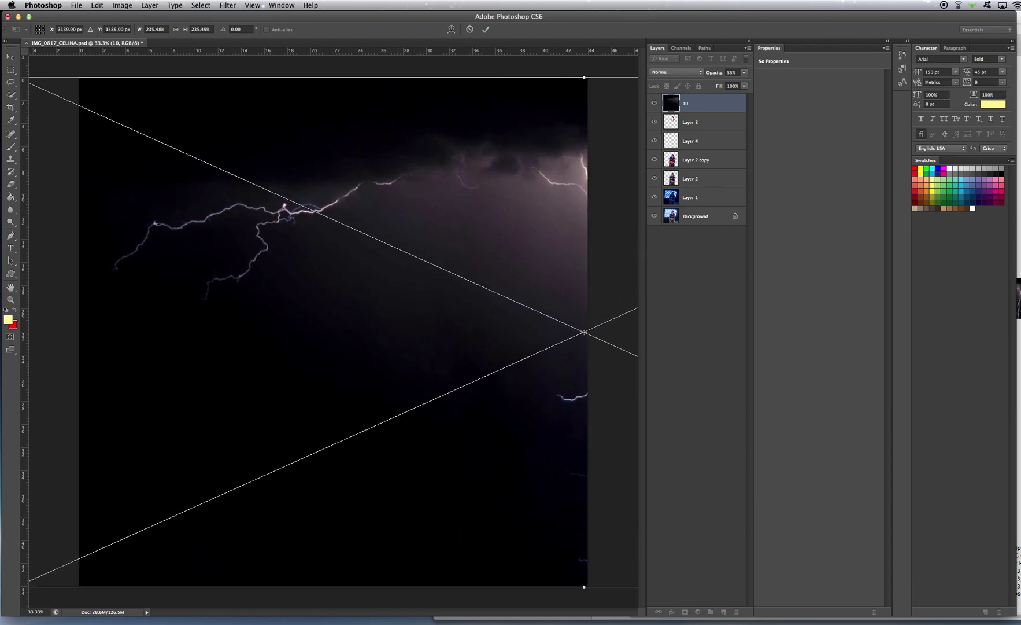
{"action": "left_click_drag", "start_coordinate": [603, 510], "coordinate": [305, 518]}
{"action": "left_click", "coordinate": [689, 73]}
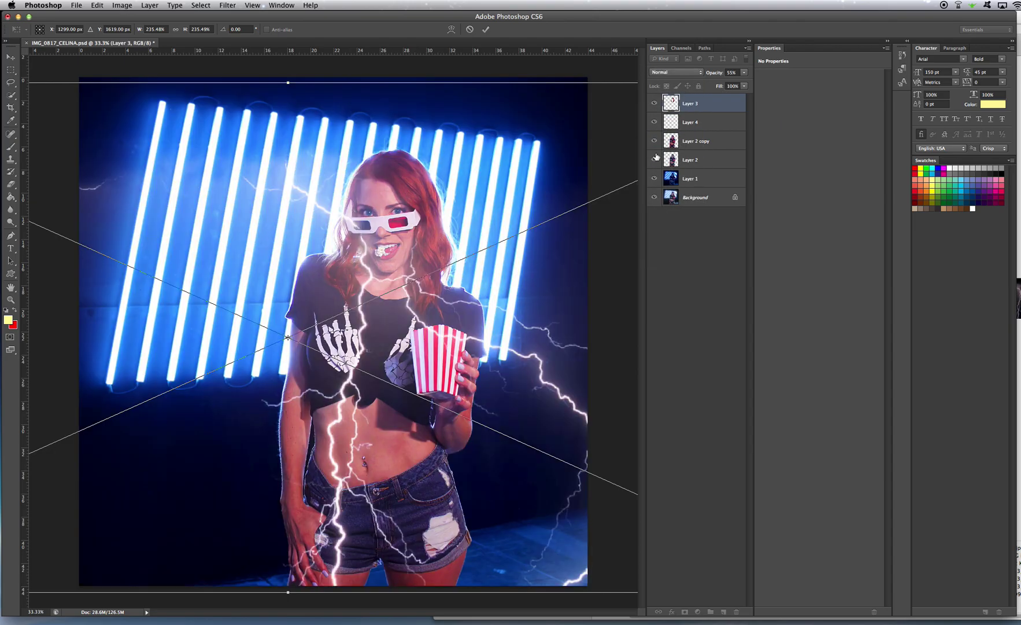
{"action": "left_click", "coordinate": [687, 137]}
{"action": "left_click_drag", "start_coordinate": [457, 187], "coordinate": [404, 179]}
{"action": "key", "text": "Escape"}
{"action": "left_click", "coordinate": [1018, 38]}
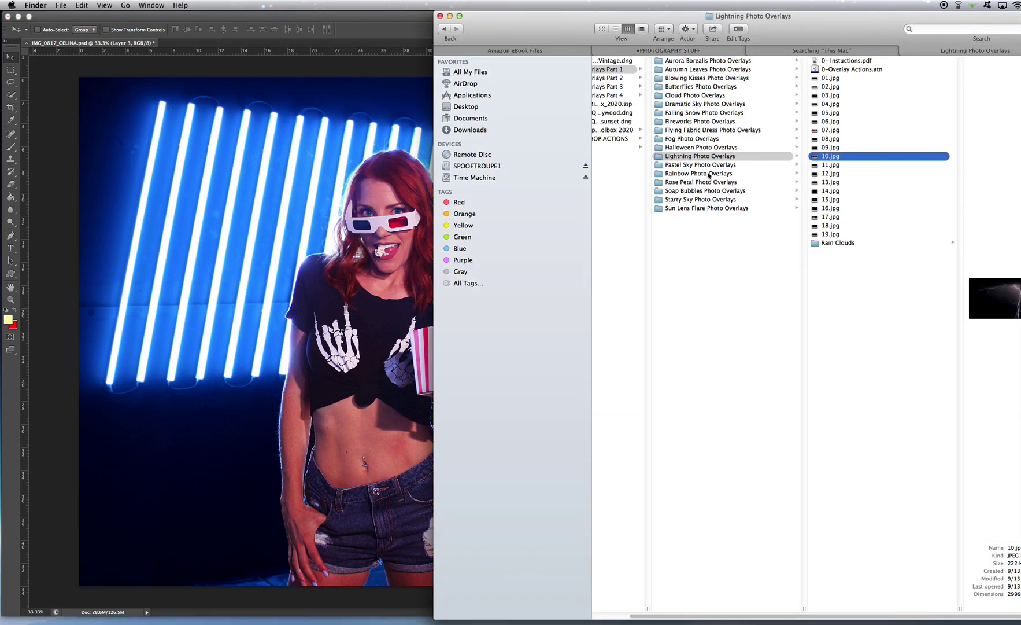
Step: Browse to Fog Photo Overlays and preview fog images 10, 08, 05, 03, settling on 04.jpg
{"action": "left_click", "coordinate": [707, 130]}
{"action": "left_click", "coordinate": [709, 96]}
{"action": "left_click", "coordinate": [718, 140]}
{"action": "left_click", "coordinate": [870, 156]}
{"action": "left_click", "coordinate": [846, 139]}
{"action": "left_click", "coordinate": [845, 114]}
{"action": "left_click", "coordinate": [849, 95]}
{"action": "key", "text": "Down"}
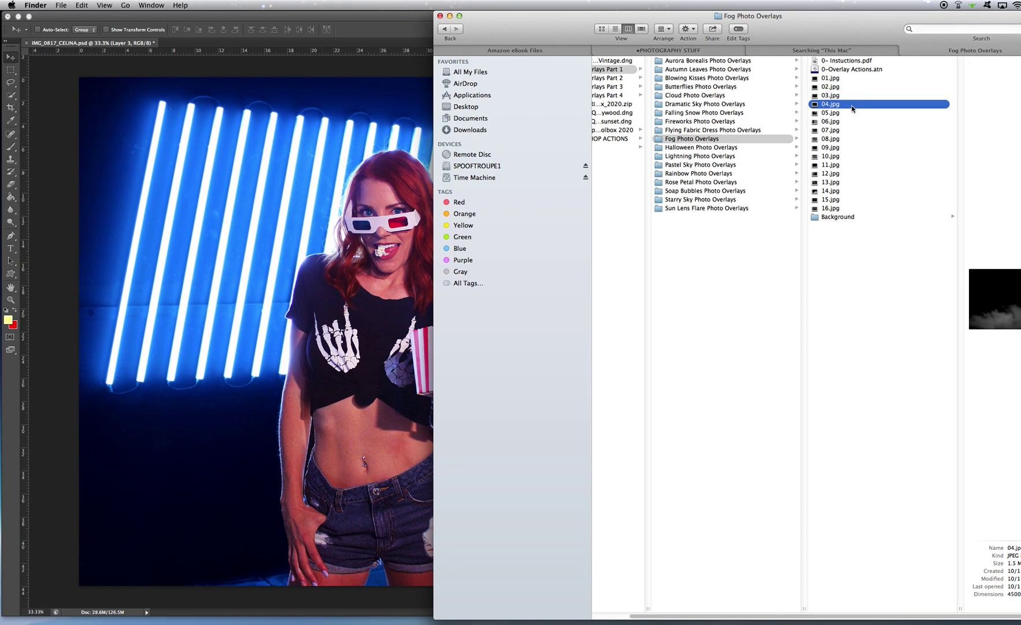
Step: Place fog 04.jpg, enlarge it to cover the canvas, and blend it in Screen mode
{"action": "left_click_drag", "start_coordinate": [842, 105], "coordinate": [92, 115]}
{"action": "left_click_drag", "start_coordinate": [245, 187], "coordinate": [639, 603]}
{"action": "key", "text": "Return"}
{"action": "left_click", "coordinate": [681, 74]}
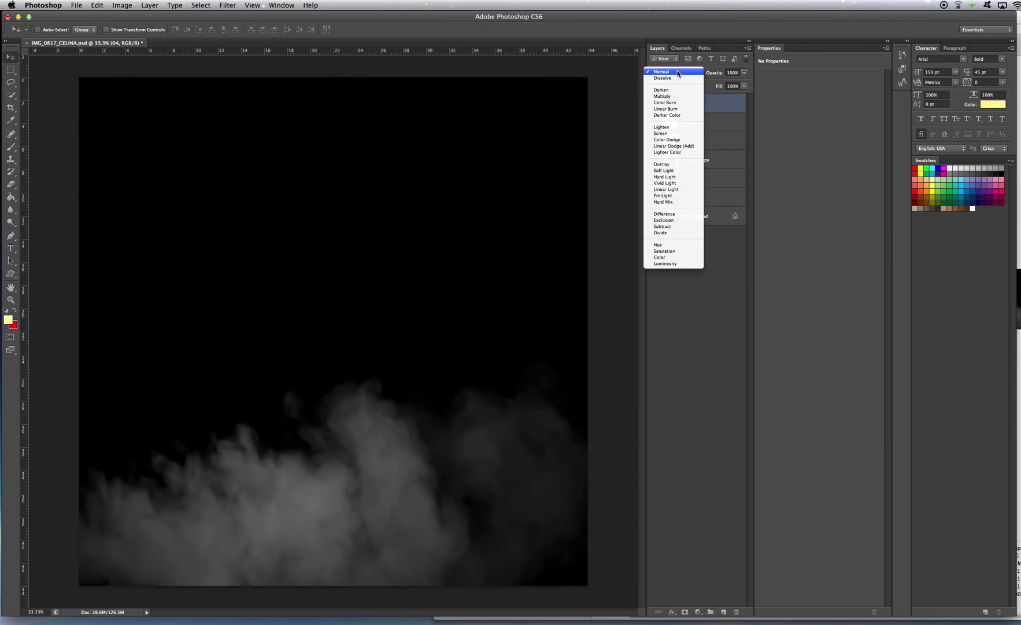
{"action": "left_click", "coordinate": [679, 134]}
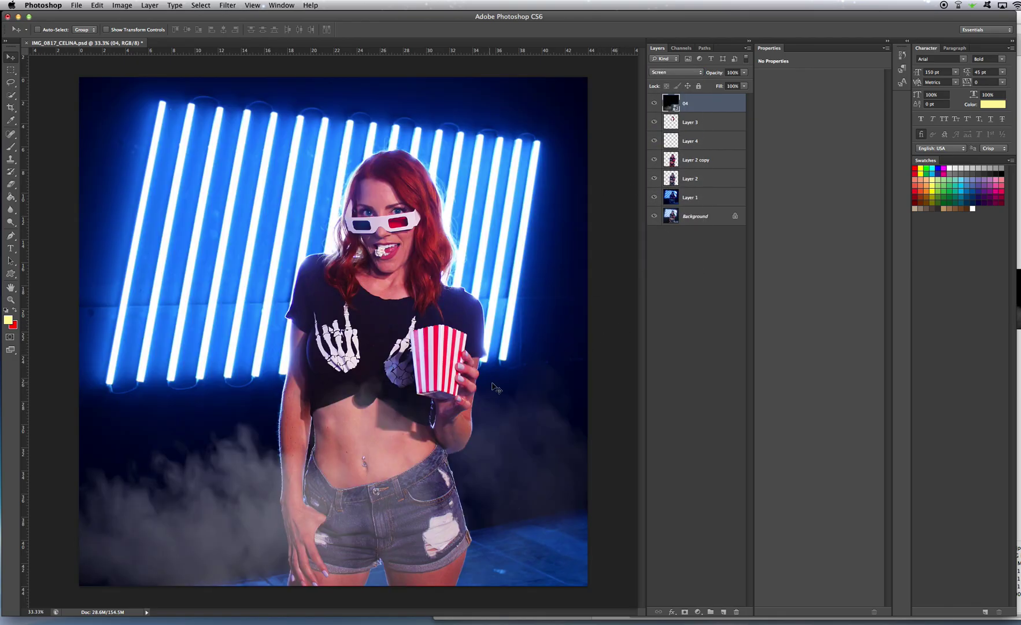
Step: Move fog layer 04 below Layer 2, toggle its visibility to compare, delete it, and select Layer 3
{"action": "left_click_drag", "start_coordinate": [671, 104], "coordinate": [686, 179]}
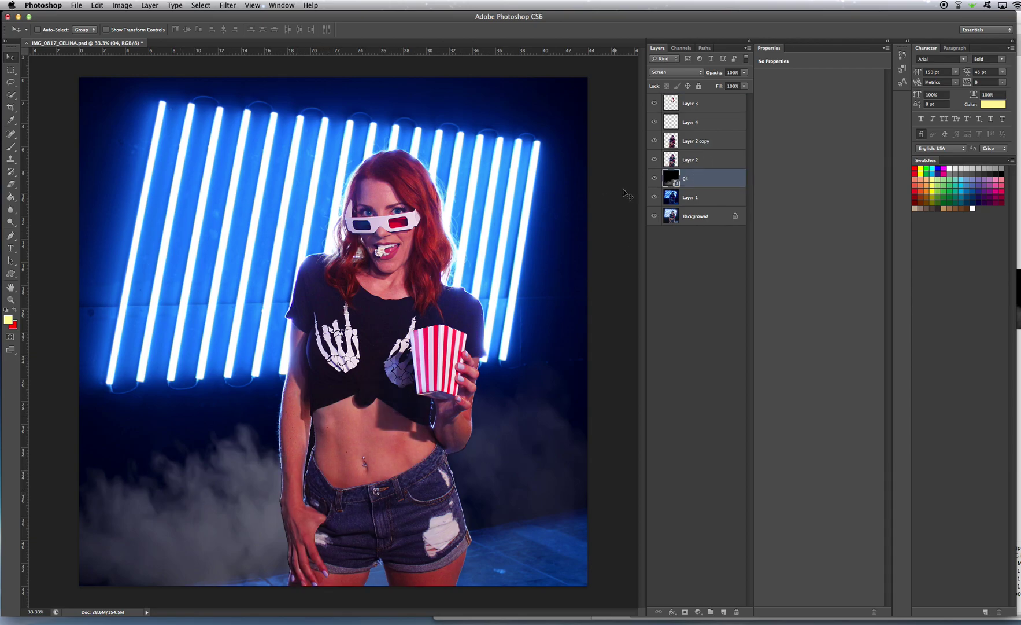
{"action": "left_click", "coordinate": [655, 180]}
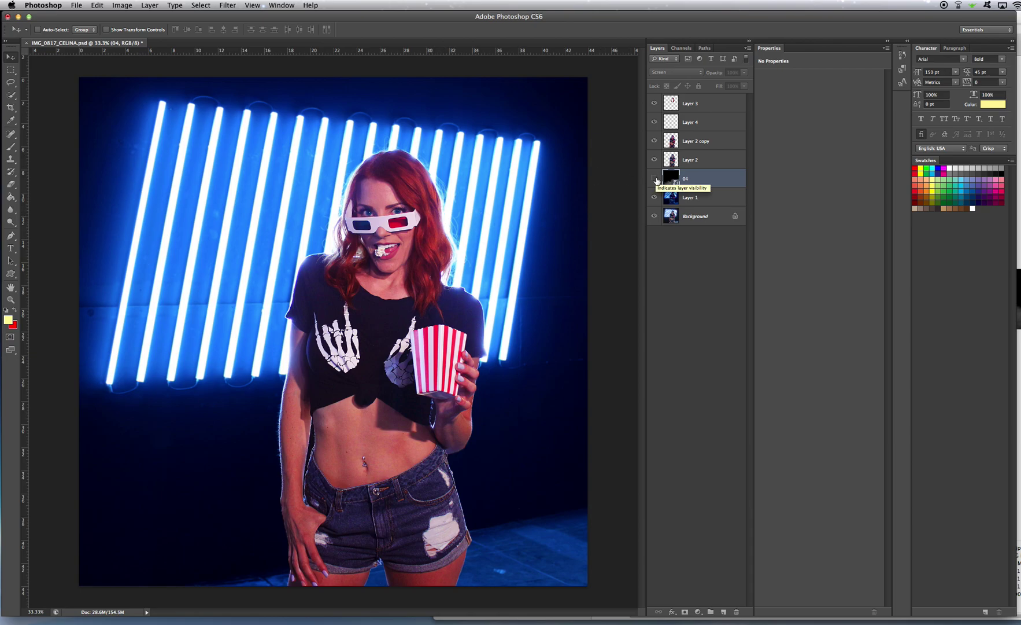
{"action": "left_click", "coordinate": [656, 179]}
{"action": "left_click", "coordinate": [655, 179]}
{"action": "left_click", "coordinate": [655, 179]}
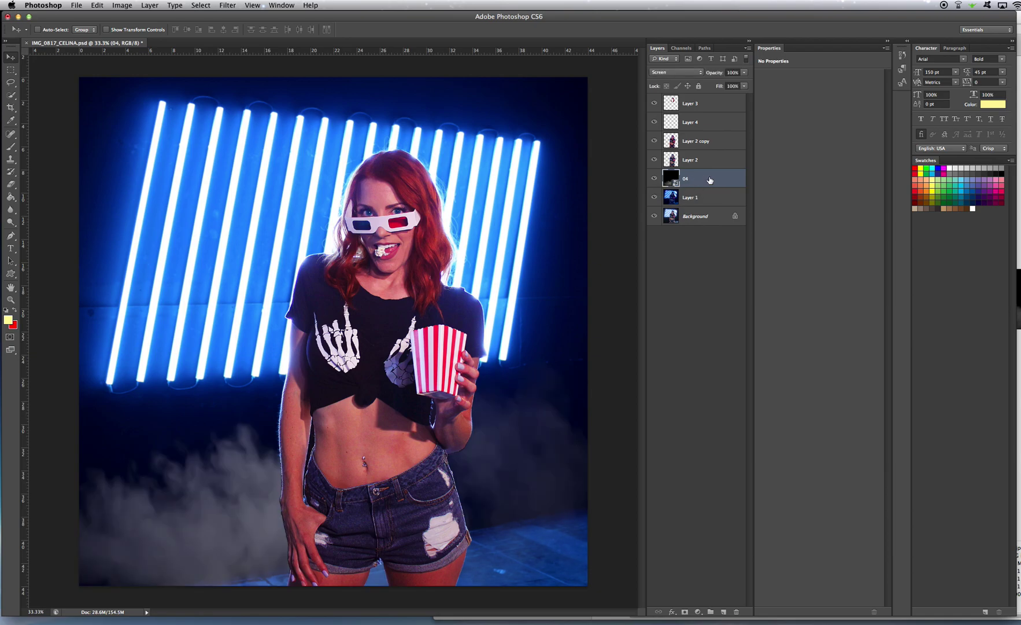
{"action": "key", "text": "Delete"}
{"action": "left_click", "coordinate": [704, 102]}
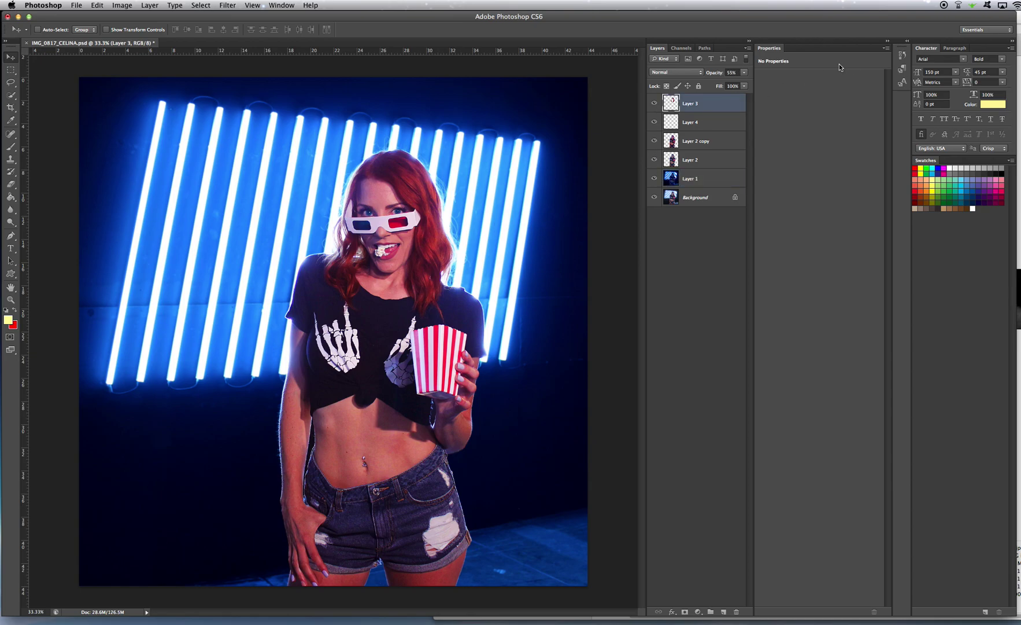
Step: Glance at lightning images 08 and 12, then open the Sun Lens Flare Photo Overlays folder
{"action": "left_click", "coordinate": [1018, 35]}
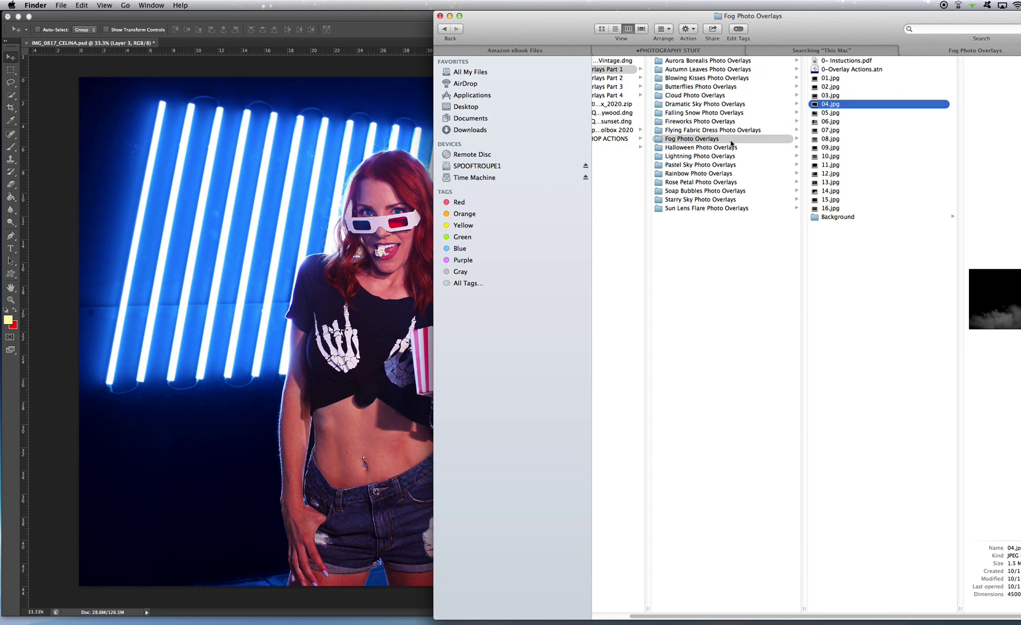
{"action": "left_click", "coordinate": [738, 155]}
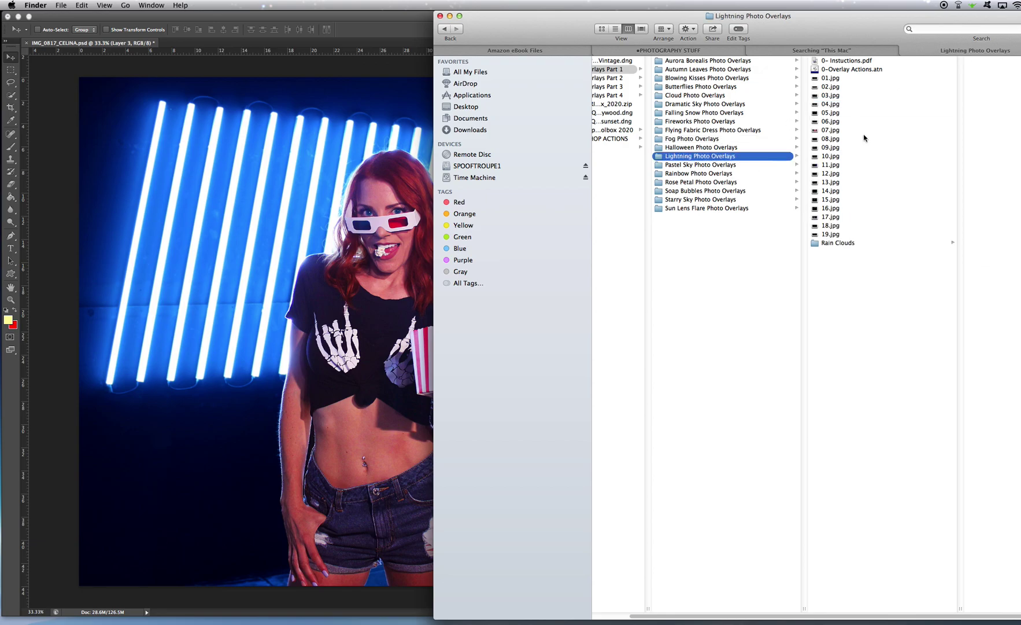
{"action": "left_click", "coordinate": [865, 139]}
{"action": "left_click", "coordinate": [827, 174]}
{"action": "left_click", "coordinate": [743, 164]}
{"action": "left_click", "coordinate": [740, 182]}
{"action": "left_click", "coordinate": [740, 199]}
{"action": "left_click", "coordinate": [735, 208]}
Step: Preview flares 06, 09, 11, 04, 01 and 02 while enlarging and repositioning the Finder window
{"action": "left_click", "coordinate": [876, 121]}
{"action": "left_click", "coordinate": [844, 148]}
{"action": "left_click", "coordinate": [851, 166]}
{"action": "double_click", "coordinate": [749, 47]}
{"action": "left_click_drag", "start_coordinate": [902, 309], "coordinate": [1020, 309]}
{"action": "left_click", "coordinate": [728, 105]}
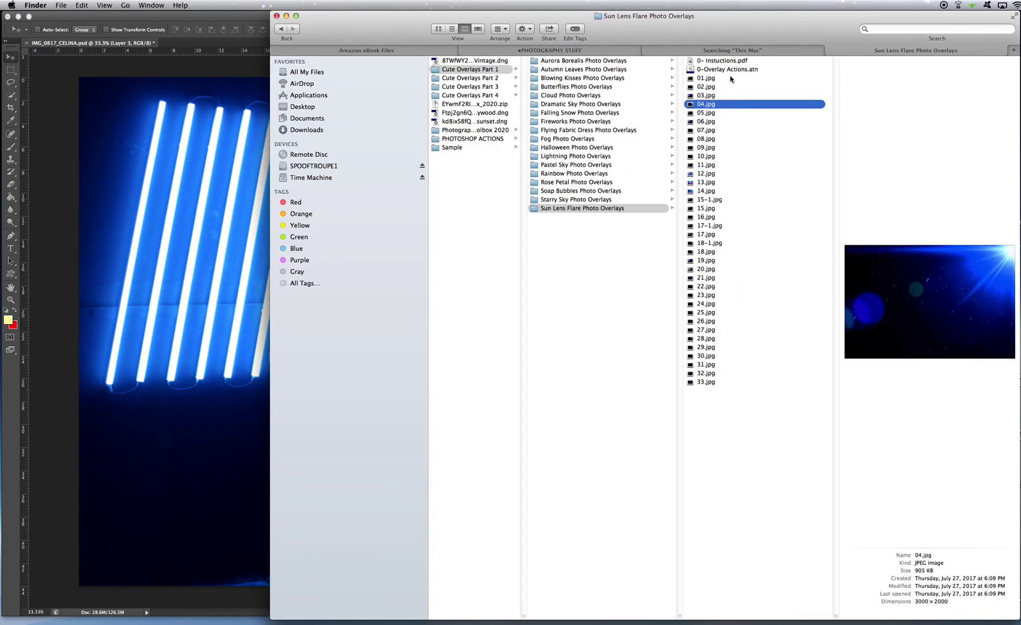
{"action": "left_click", "coordinate": [732, 79]}
{"action": "left_click_drag", "start_coordinate": [769, 36], "coordinate": [730, 36]}
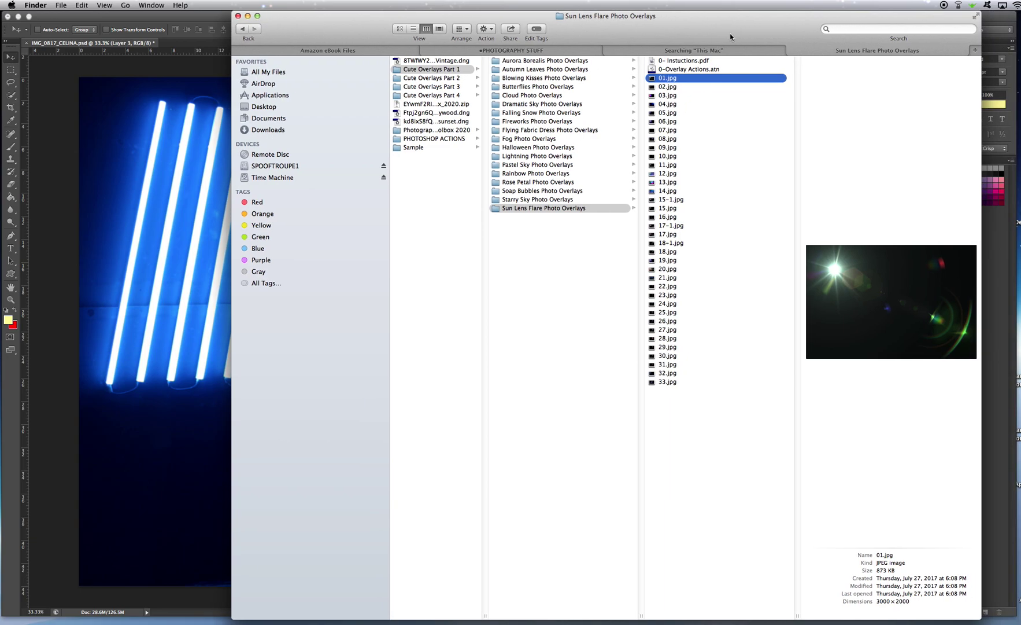
{"action": "left_click", "coordinate": [693, 87]}
Step: Step through the flare previews from 07.jpg down to the purple-white 29.jpg
{"action": "key", "text": "Down"}
{"action": "key", "text": "Down"}
{"action": "key", "text": "Down"}
{"action": "key", "text": "Down"}
{"action": "key", "text": "Down"}
{"action": "key", "text": "Down"}
{"action": "key", "text": "Down"}
{"action": "key", "text": "Down"}
{"action": "key", "text": "Down"}
{"action": "key", "text": "Down"}
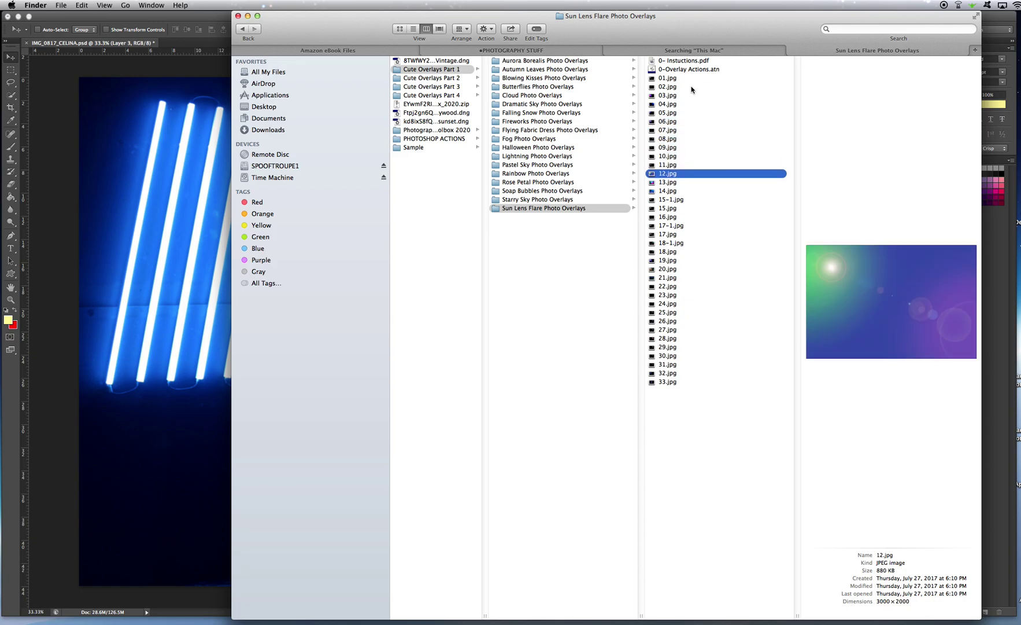
{"action": "key", "text": "Down"}
{"action": "key", "text": "Down"}
{"action": "key", "text": "Down"}
{"action": "key", "text": "Down"}
{"action": "key", "text": "Down"}
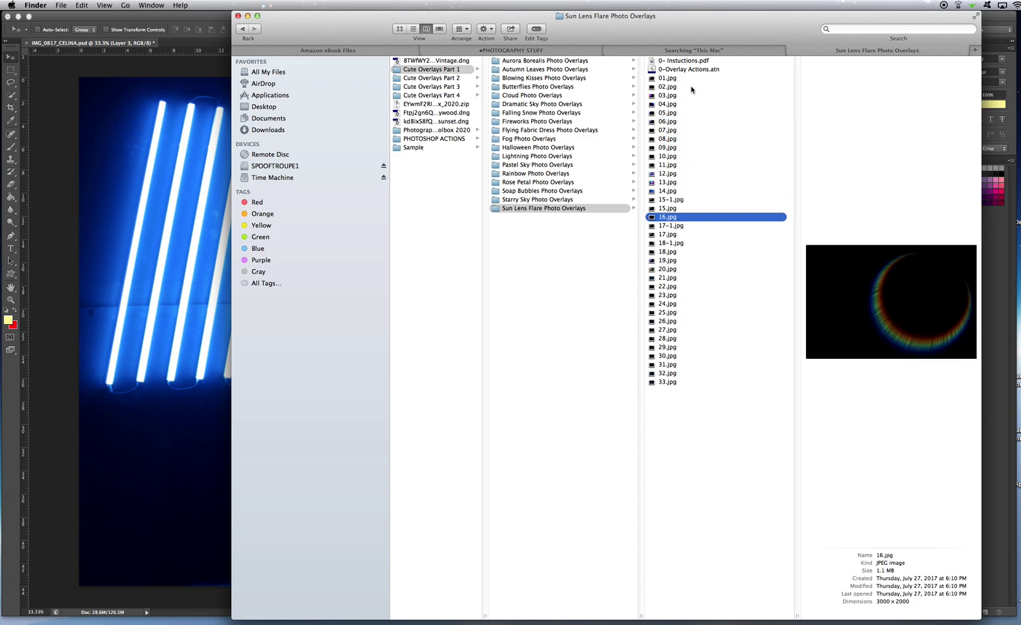
{"action": "key", "text": "Down"}
{"action": "key", "text": "Down"}
{"action": "key", "text": "Down"}
{"action": "key", "text": "Down"}
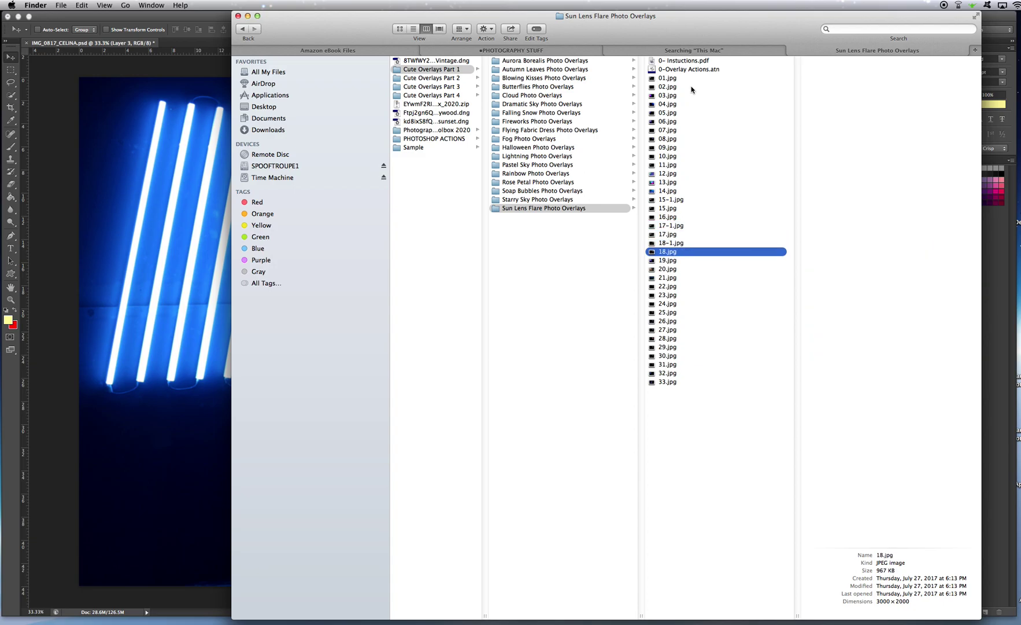
{"action": "key", "text": "Down"}
{"action": "key", "text": "Down"}
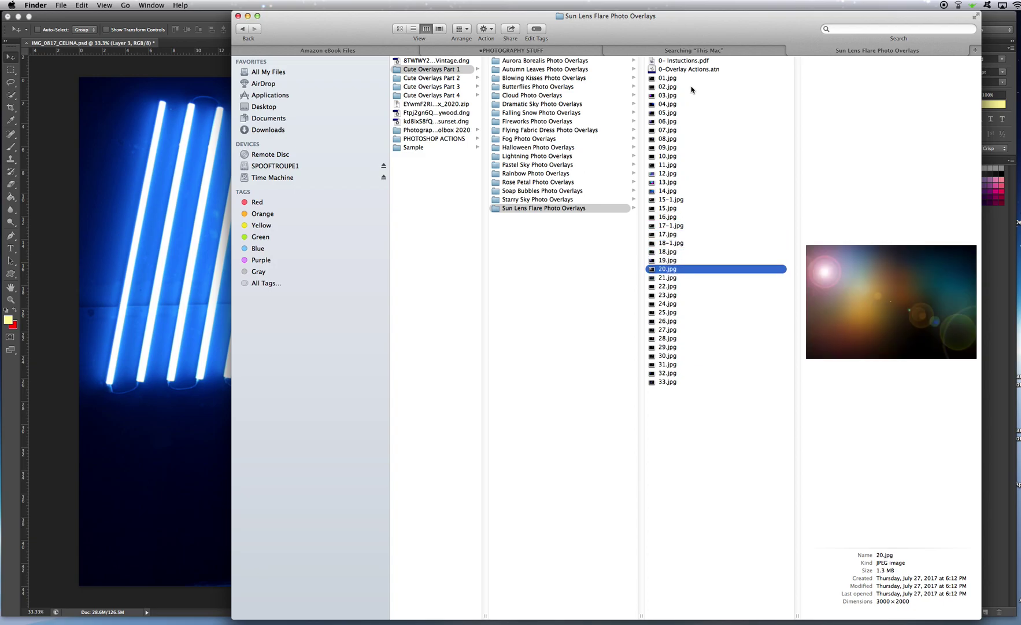
{"action": "key", "text": "Down"}
{"action": "key", "text": "Down"}
{"action": "key", "text": "Down"}
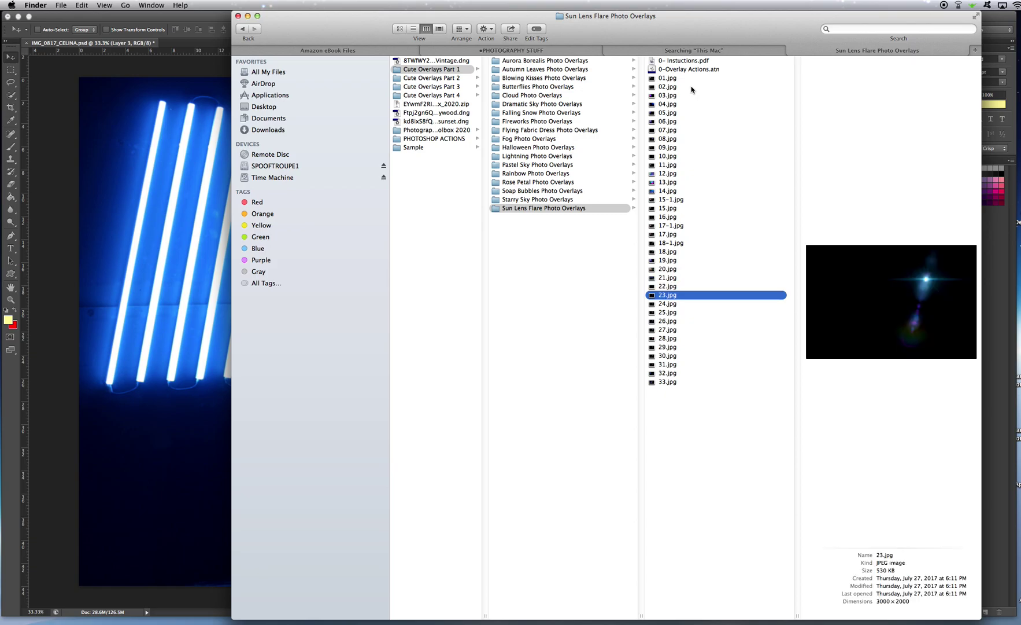
{"action": "key", "text": "Up"}
{"action": "key", "text": "Up"}
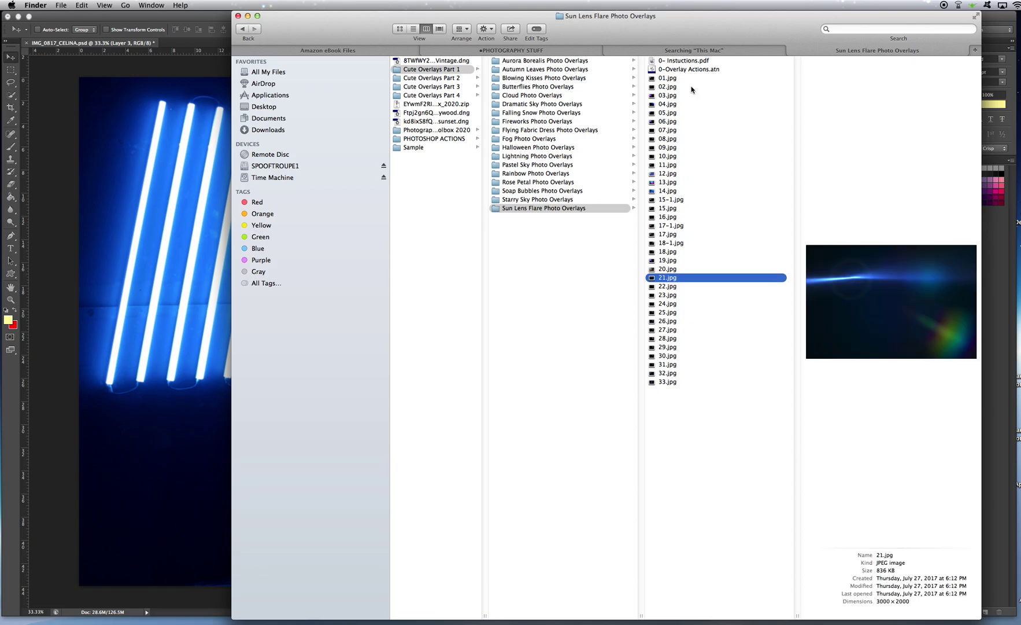
{"action": "key", "text": "Down"}
{"action": "key", "text": "Down"}
{"action": "key", "text": "Down"}
{"action": "key", "text": "Down"}
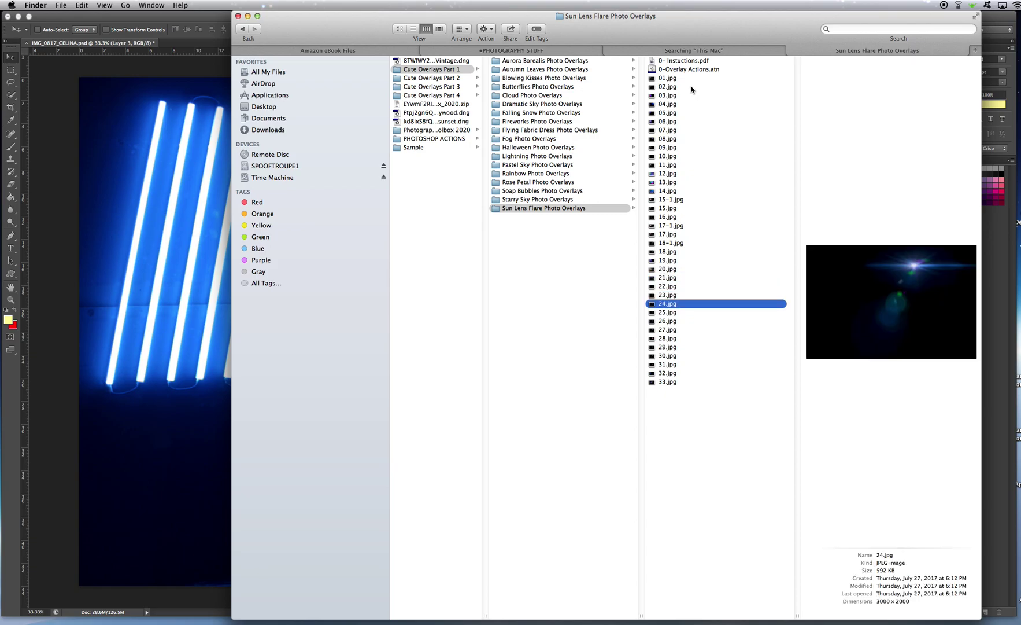
{"action": "key", "text": "Down"}
{"action": "key", "text": "Down"}
{"action": "key", "text": "Down"}
{"action": "key", "text": "Down"}
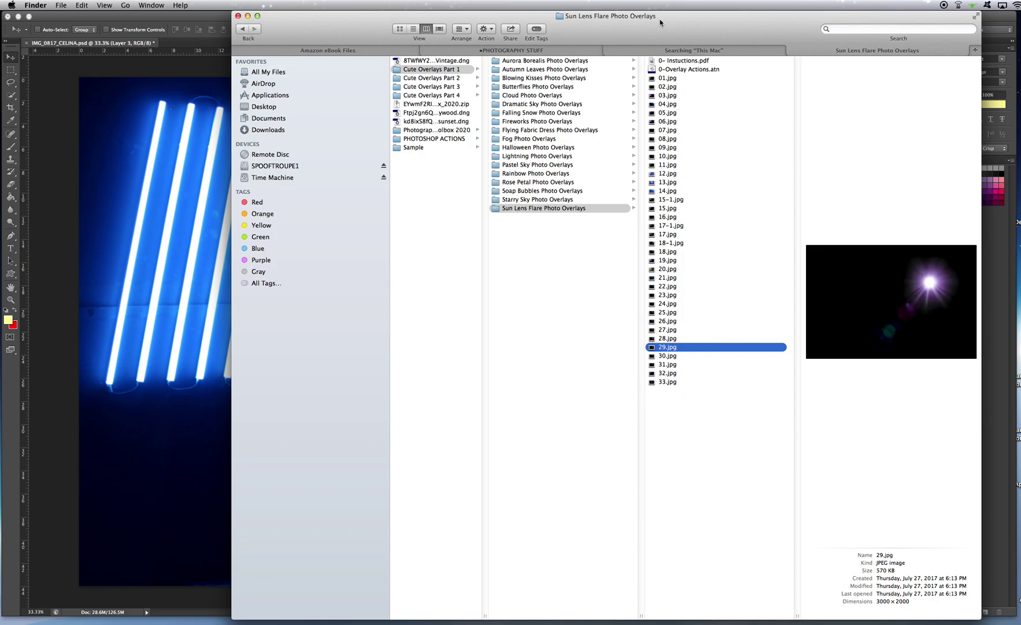
Step: Shift the overlays window right and check the portrait in Photoshop before returning to Finder
{"action": "left_click_drag", "start_coordinate": [660, 18], "coordinate": [705, 19]}
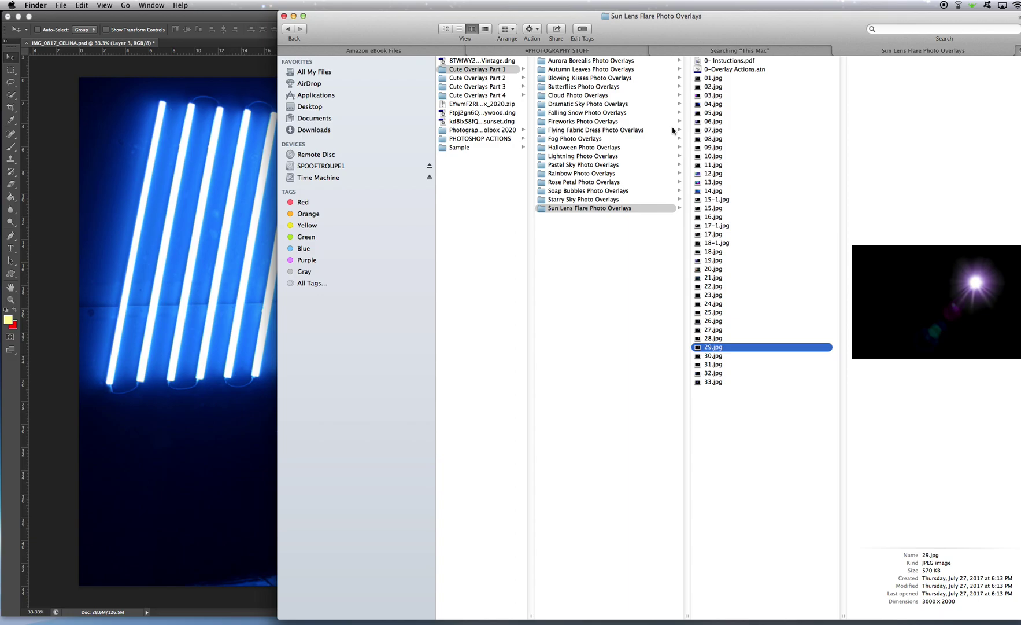
{"action": "left_click", "coordinate": [137, 59]}
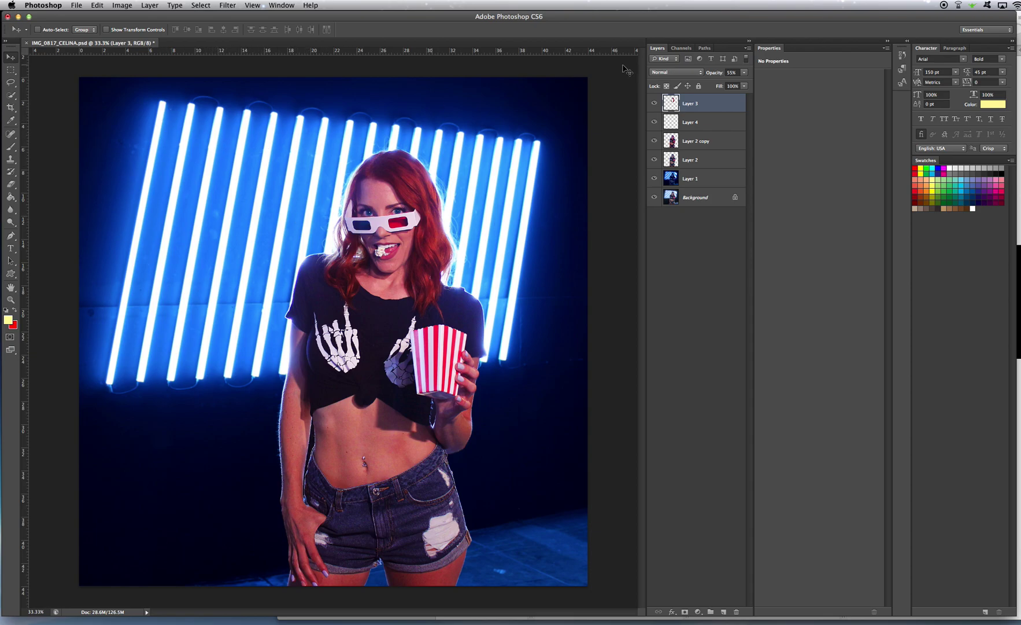
{"action": "key", "text": "super+Tab"}
Step: Preview flares 30, 31, 33, 25, 22, 20 and 16
{"action": "left_click", "coordinate": [752, 355]}
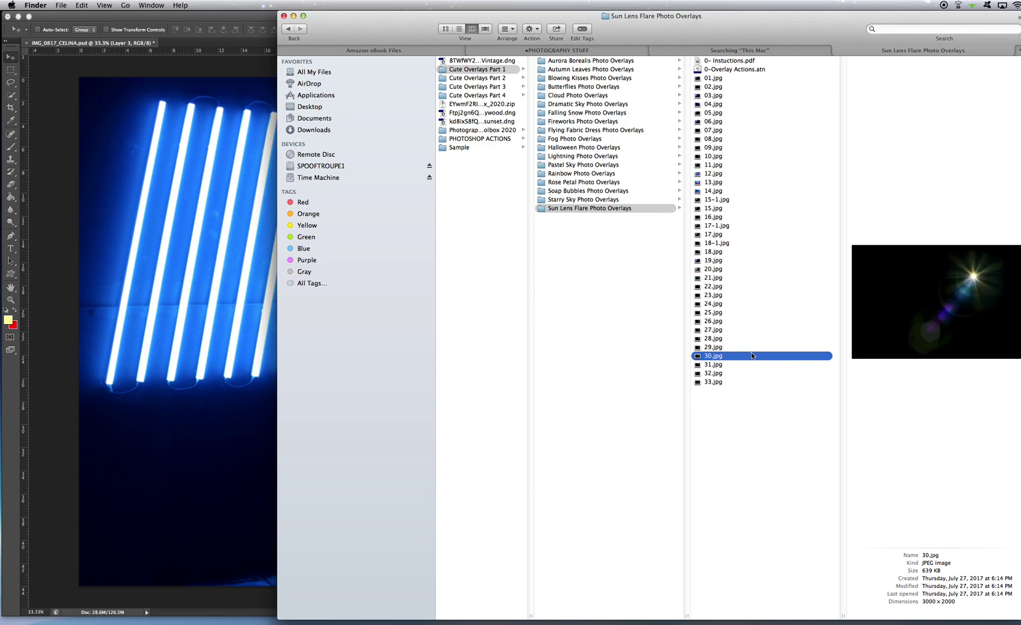
{"action": "left_click", "coordinate": [751, 364]}
{"action": "left_click", "coordinate": [752, 381]}
{"action": "left_click", "coordinate": [752, 388]}
{"action": "left_click", "coordinate": [748, 355]}
{"action": "left_click", "coordinate": [752, 311]}
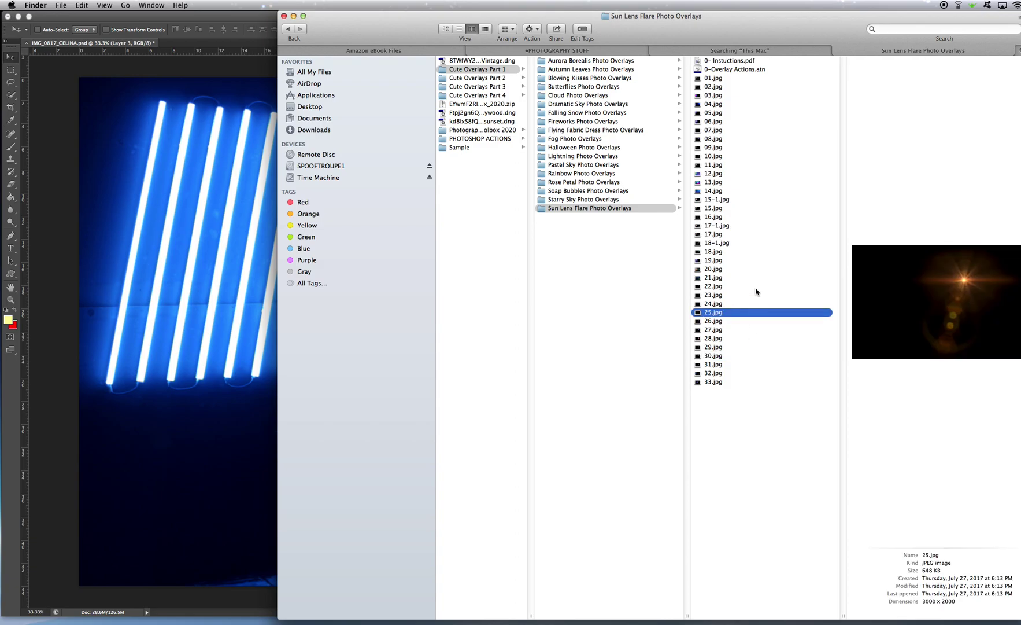
{"action": "left_click", "coordinate": [755, 287]}
{"action": "left_click", "coordinate": [762, 268]}
{"action": "key", "text": "Up"}
{"action": "key", "text": "Up"}
{"action": "key", "text": "Up"}
{"action": "key", "text": "Up"}
{"action": "key", "text": "Up"}
{"action": "key", "text": "Up"}
{"action": "key", "text": "Up"}
{"action": "key", "text": "Up"}
{"action": "key", "text": "Down"}
{"action": "key", "text": "Down"}
Step: Preview flares 14 through 01 and settle on the red star flare 02.jpg
{"action": "left_click", "coordinate": [753, 191]}
{"action": "left_click", "coordinate": [752, 165]}
{"action": "left_click", "coordinate": [752, 155]}
{"action": "left_click", "coordinate": [753, 147]}
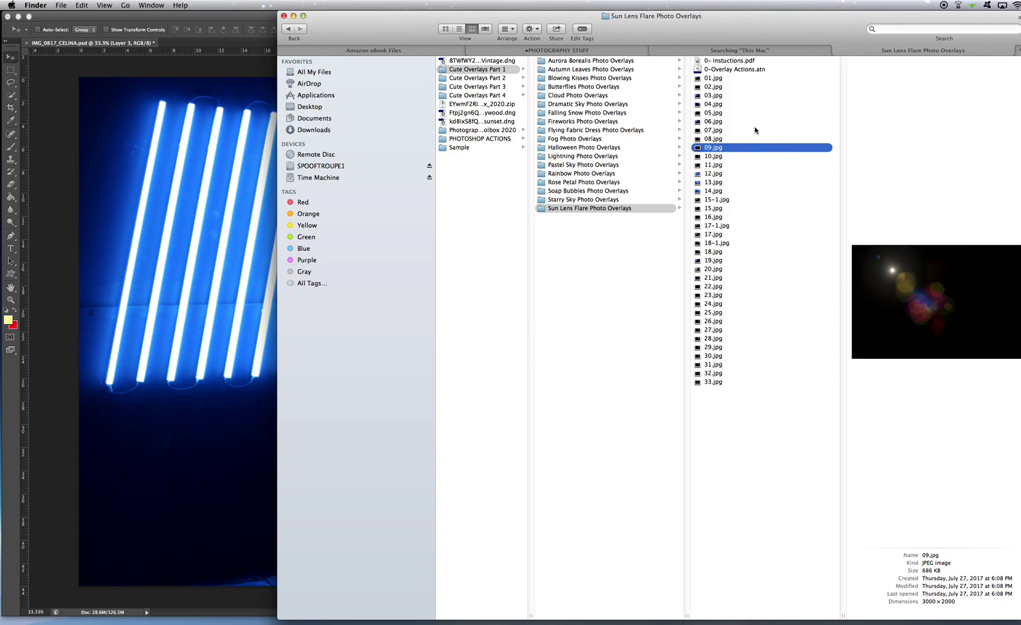
{"action": "left_click", "coordinate": [755, 129]}
{"action": "left_click", "coordinate": [757, 114]}
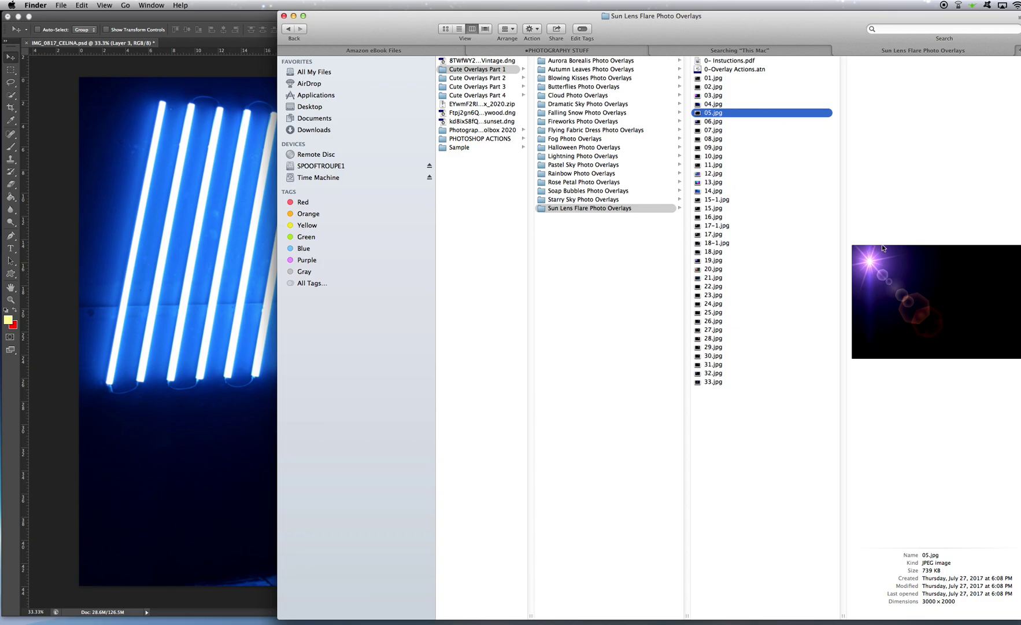
{"action": "left_click", "coordinate": [732, 105]}
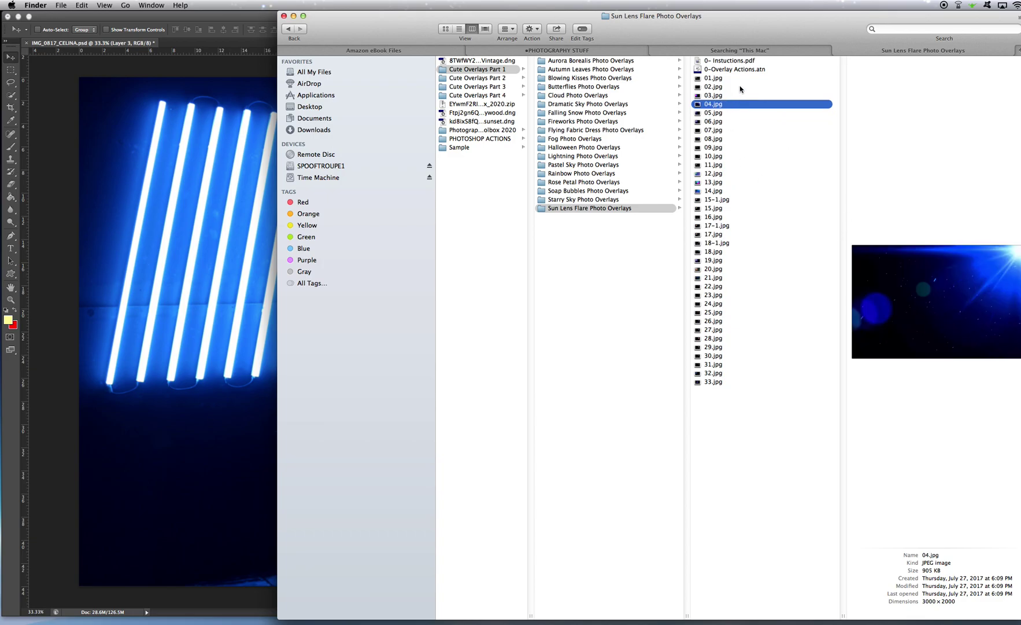
{"action": "left_click", "coordinate": [741, 87]}
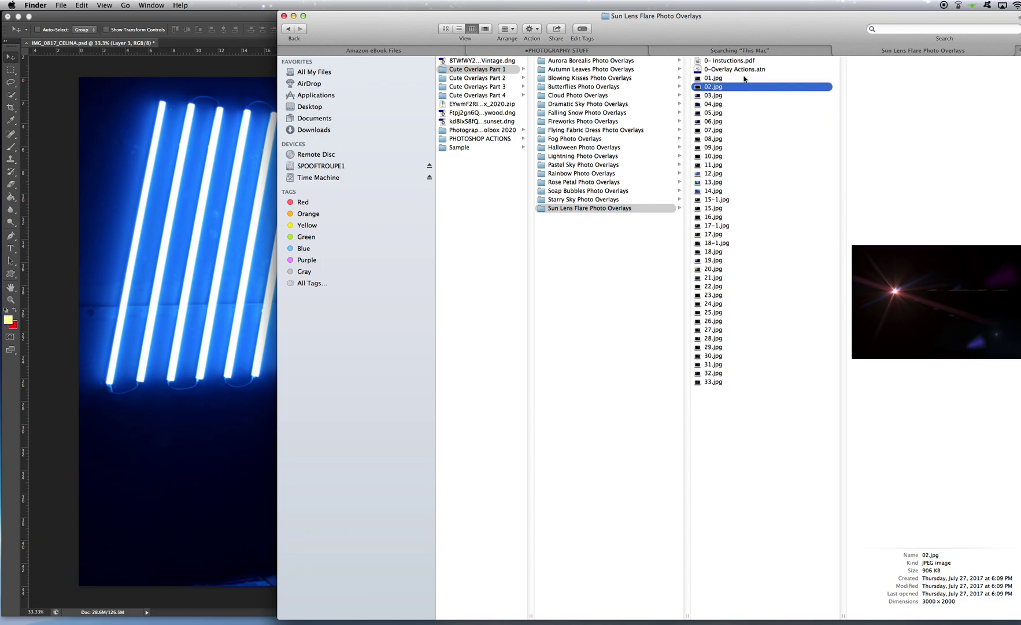
{"action": "left_click", "coordinate": [744, 78]}
{"action": "left_click", "coordinate": [746, 88]}
Step: Place red star flare 02.jpg into the portrait, nudge it up, and commit it scaled to about 164%
{"action": "left_click_drag", "start_coordinate": [730, 92], "coordinate": [761, 93]}
{"action": "left_click_drag", "start_coordinate": [745, 86], "coordinate": [167, 210]}
{"action": "left_click_drag", "start_coordinate": [332, 256], "coordinate": [334, 214]}
{"action": "left_click_drag", "start_coordinate": [549, 383], "coordinate": [865, 621]}
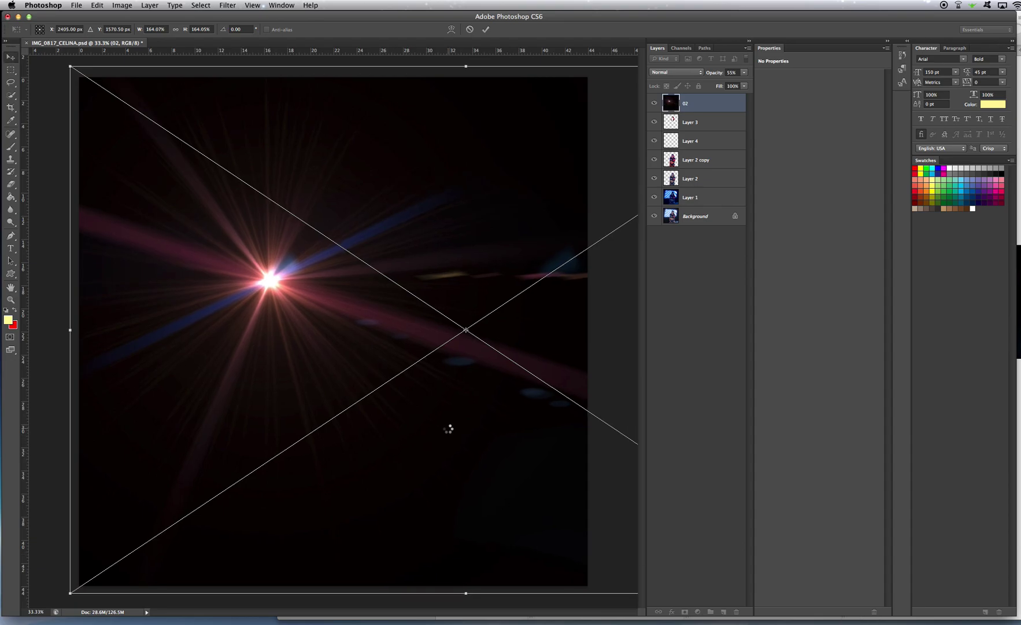
{"action": "key", "text": "Return"}
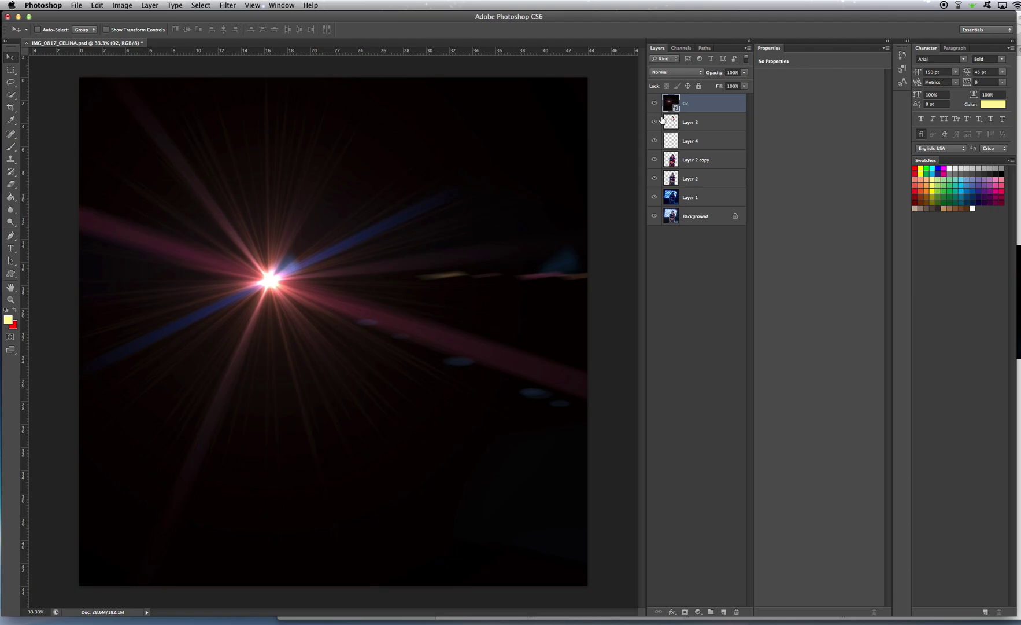
Step: Set flare layer 02 to Screen after comparing with Normal, then move it toward the upper left
{"action": "left_click", "coordinate": [678, 75]}
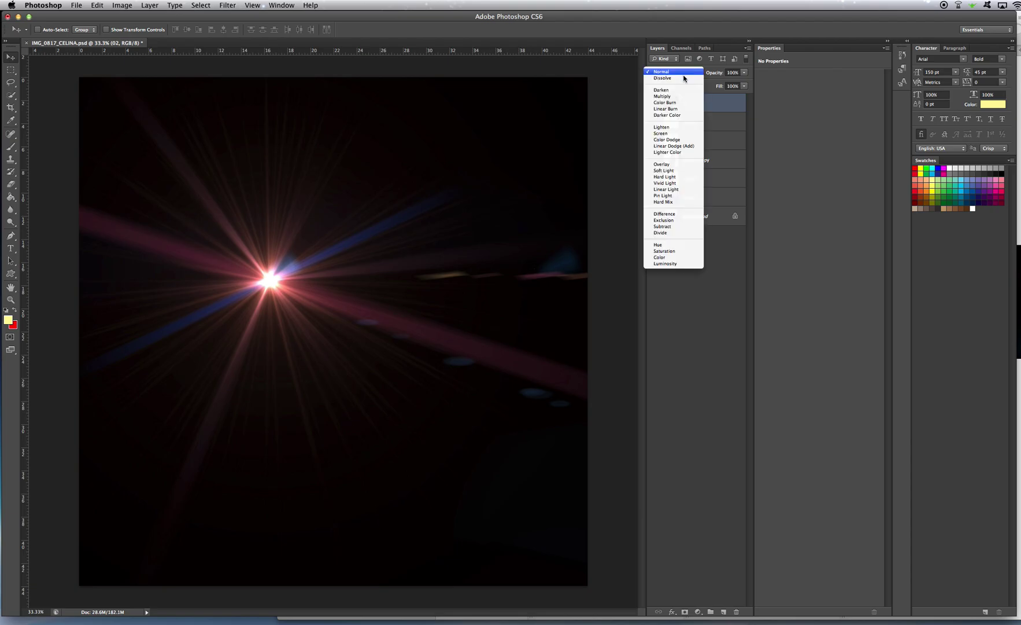
{"action": "left_click", "coordinate": [685, 135]}
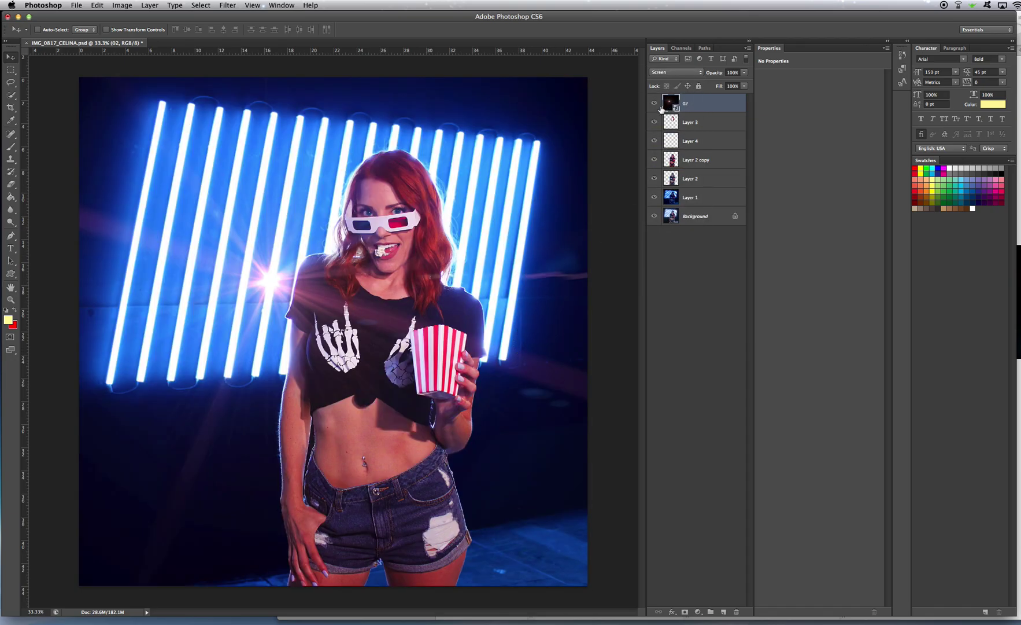
{"action": "left_click", "coordinate": [685, 73]}
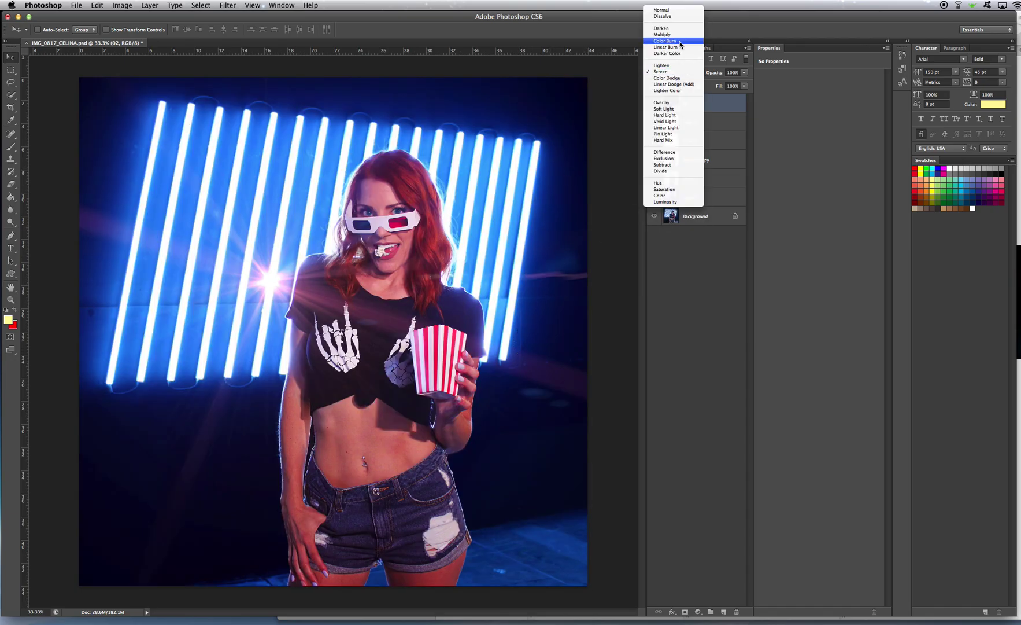
{"action": "left_click", "coordinate": [680, 12]}
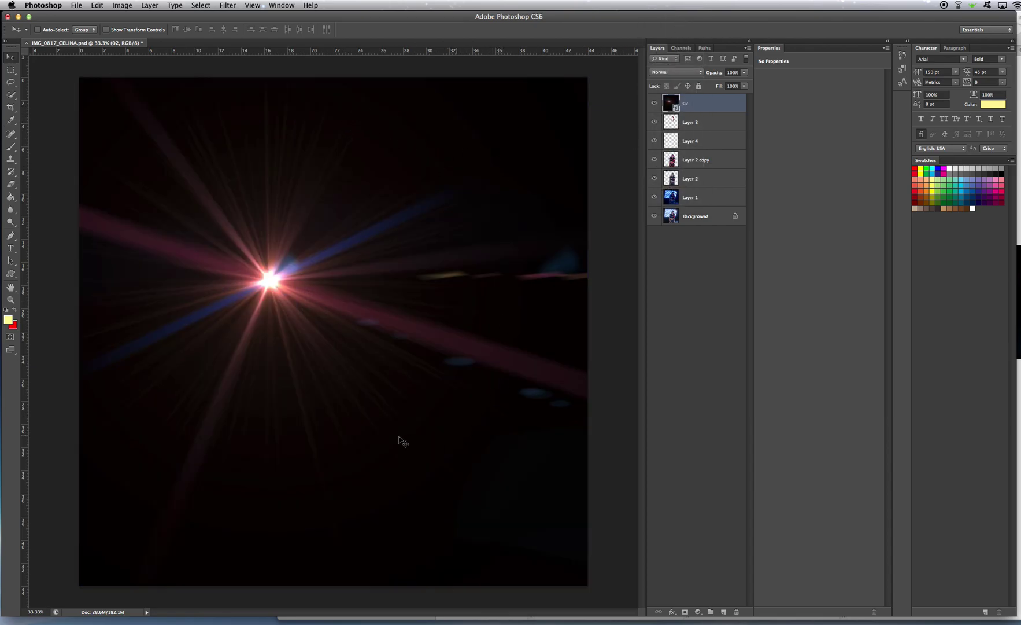
{"action": "left_click", "coordinate": [696, 74]}
{"action": "left_click", "coordinate": [679, 134]}
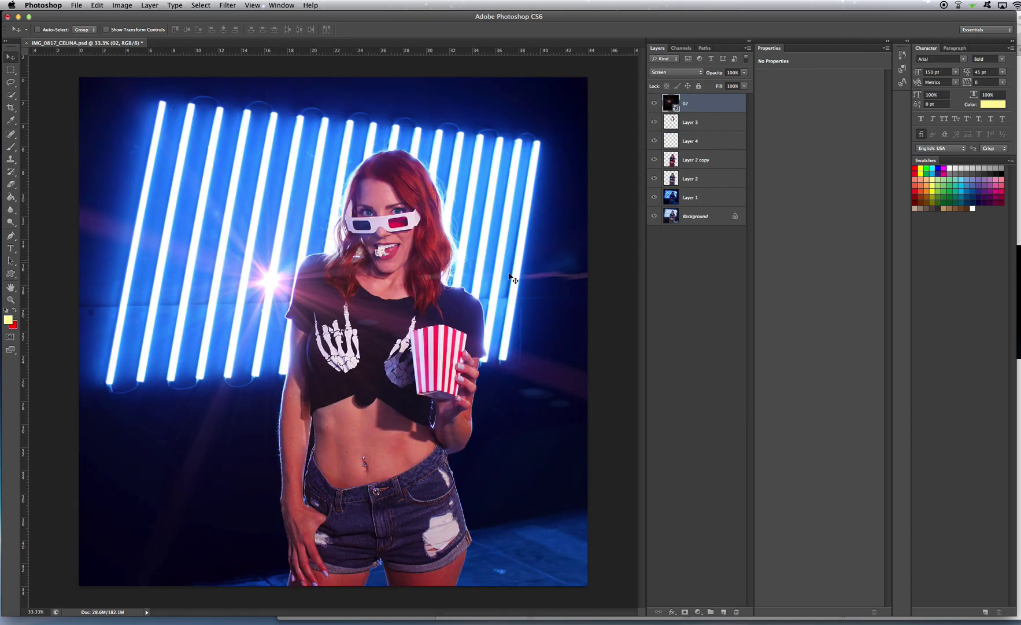
{"action": "left_click_drag", "start_coordinate": [426, 365], "coordinate": [316, 202]}
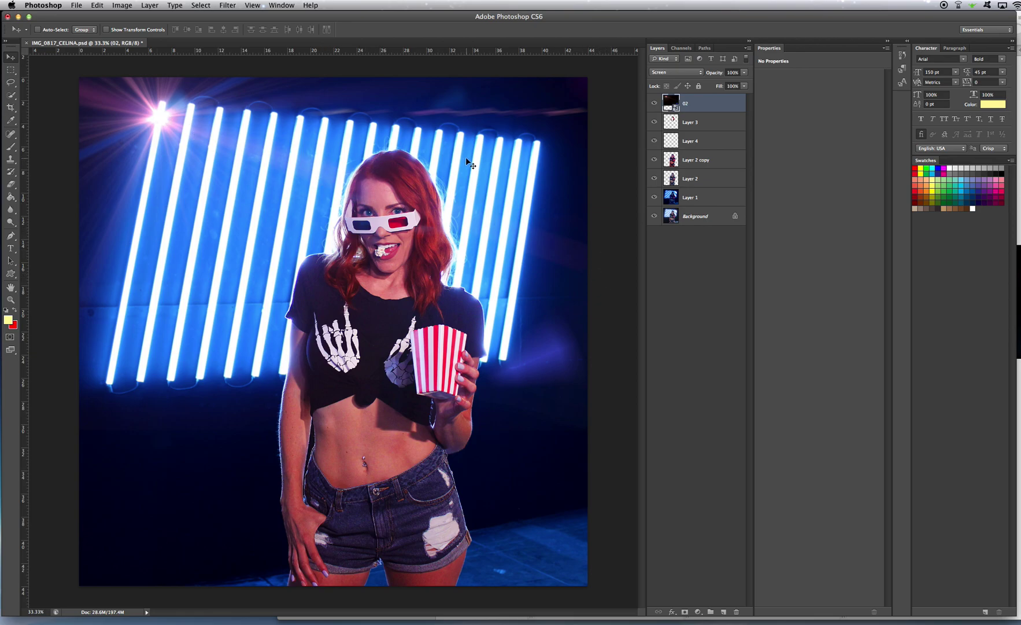
Step: Delete flare layer 02, return to Finder, and step through to the blue-white 23.jpg flare
{"action": "key", "text": "Delete"}
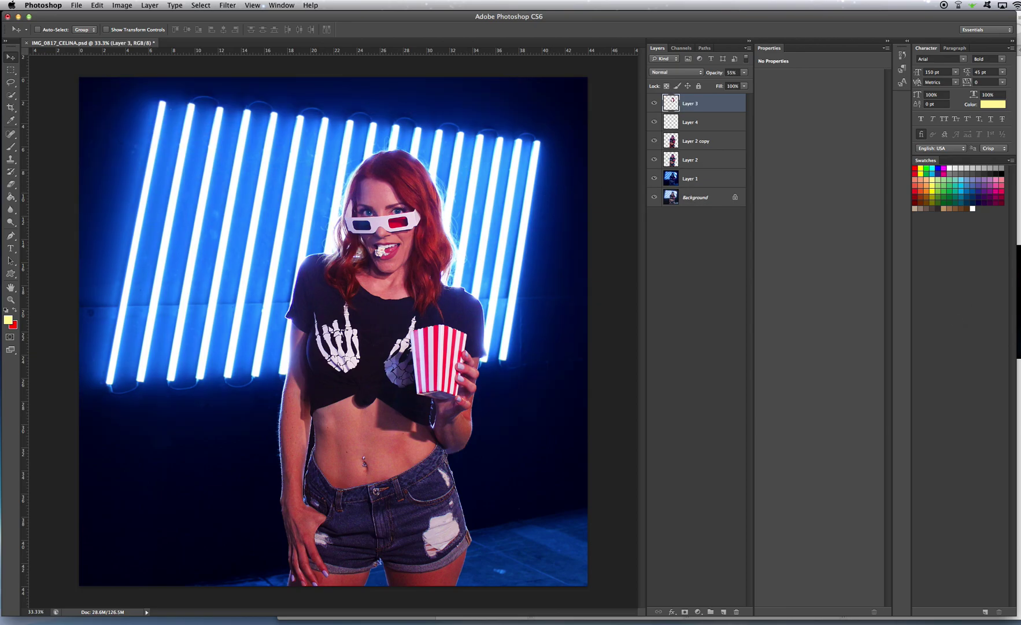
{"action": "key", "text": "super+Tab"}
{"action": "key", "text": "Down"}
{"action": "key", "text": "Down"}
{"action": "key", "text": "Down"}
{"action": "key", "text": "Down"}
{"action": "key", "text": "Down"}
{"action": "key", "text": "Down"}
{"action": "key", "text": "Down"}
{"action": "key", "text": "Down"}
{"action": "key", "text": "Down"}
{"action": "key", "text": "Down"}
{"action": "key", "text": "Down"}
{"action": "key", "text": "Down"}
{"action": "key", "text": "Down"}
{"action": "key", "text": "Down"}
{"action": "key", "text": "Down"}
{"action": "key", "text": "Down"}
{"action": "key", "text": "Down"}
{"action": "key", "text": "Down"}
{"action": "key", "text": "Down"}
{"action": "key", "text": "Down"}
{"action": "key", "text": "Down"}
{"action": "key", "text": "Down"}
{"action": "key", "text": "Down"}
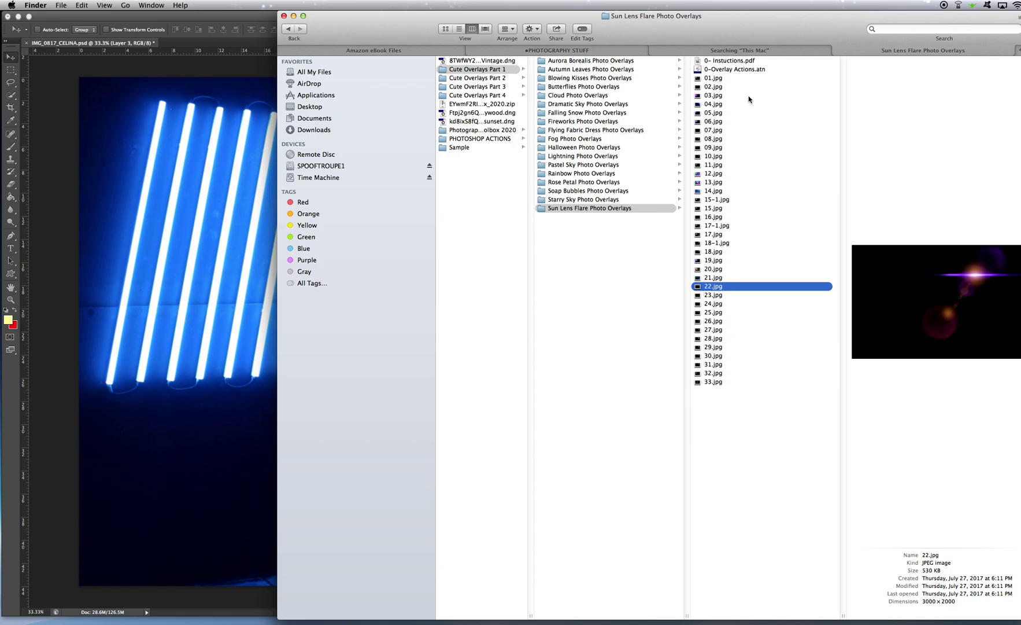
{"action": "key", "text": "Down"}
{"action": "key", "text": "Down"}
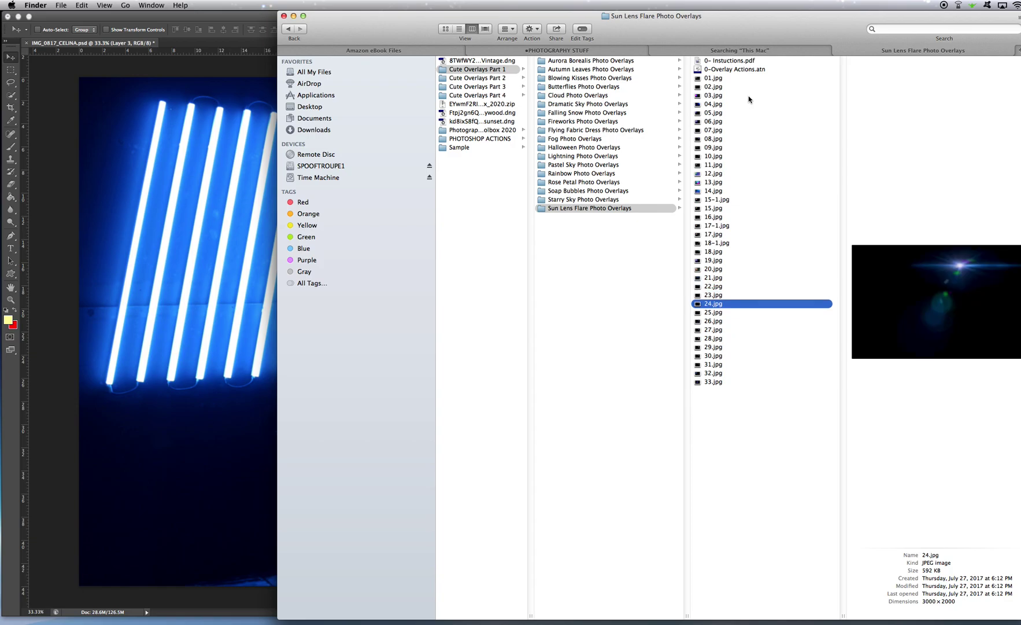
{"action": "key", "text": "Up"}
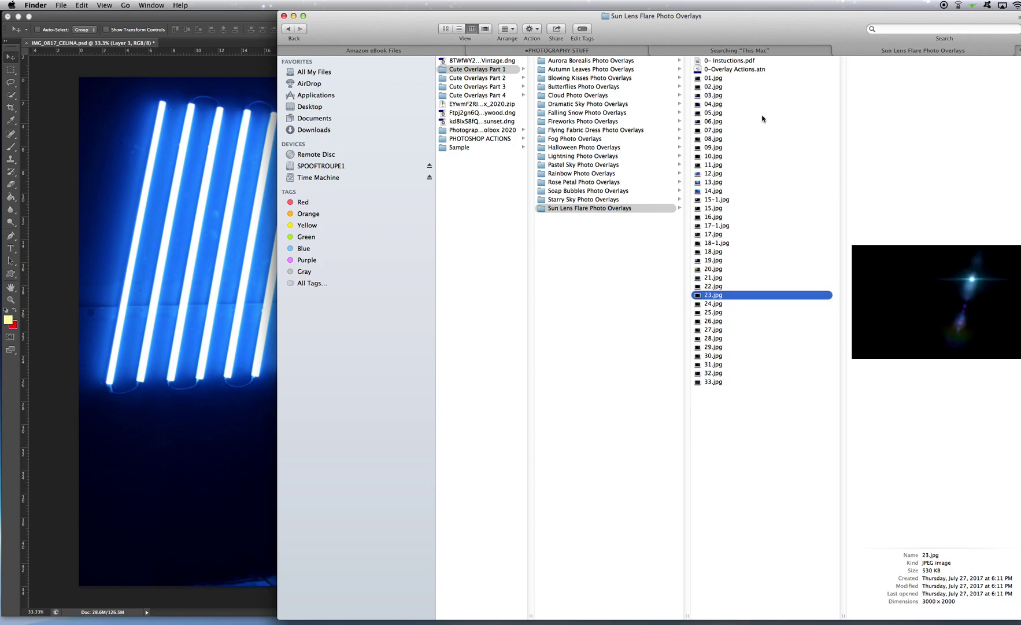
Step: Place 23.jpg into the portrait as a new layer blended in Screen mode
{"action": "left_click_drag", "start_coordinate": [739, 296], "coordinate": [349, 261]}
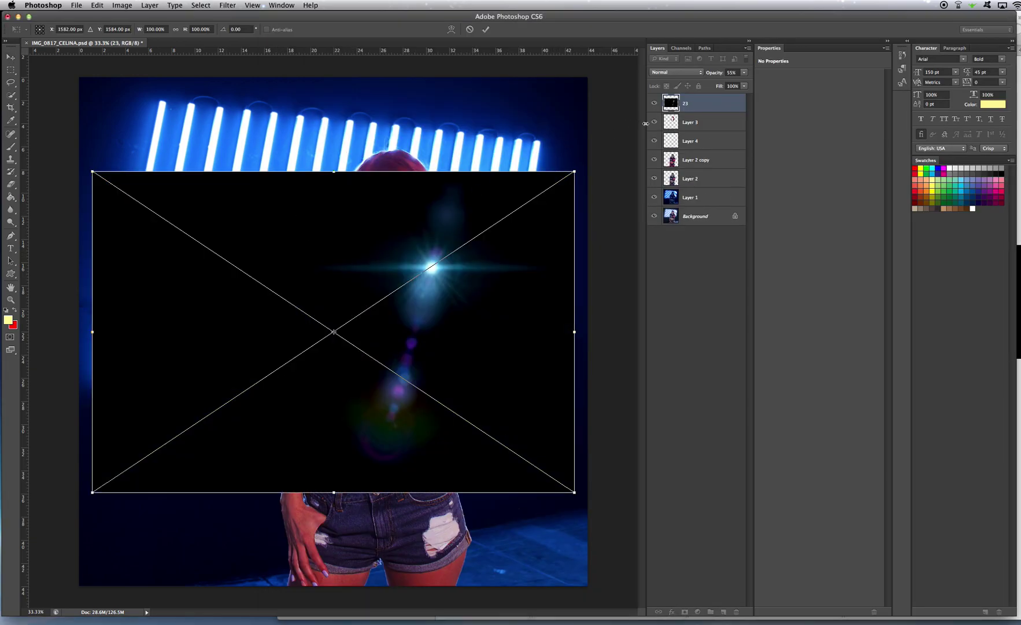
{"action": "left_click", "coordinate": [692, 75]}
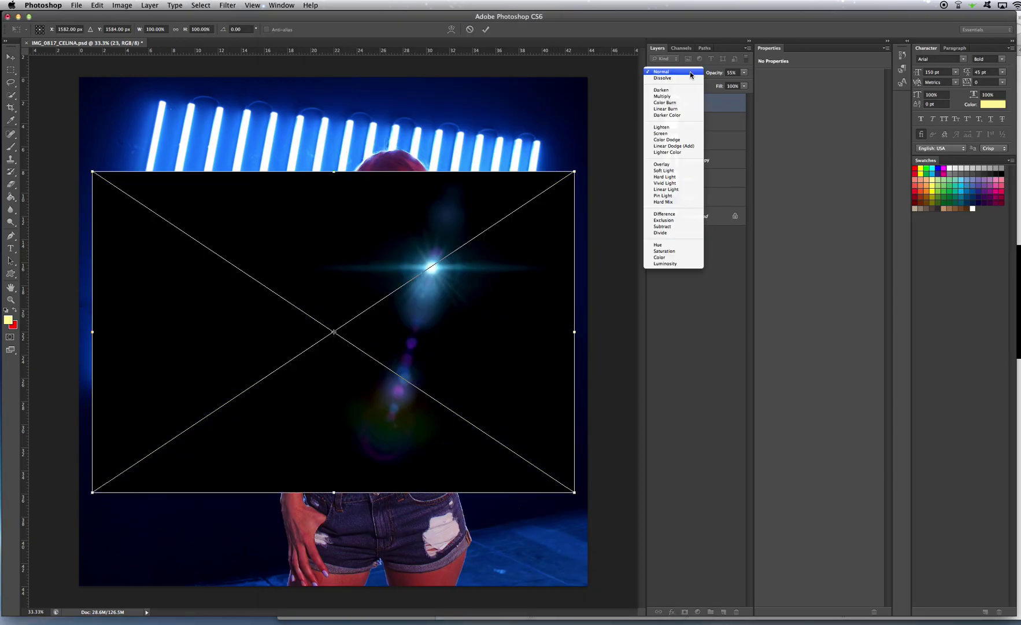
{"action": "left_click", "coordinate": [688, 133]}
Step: Enlarge the blue flare to about 126% and position it over the rightmost neon tube
{"action": "left_click_drag", "start_coordinate": [507, 297], "coordinate": [605, 192]}
{"action": "left_click_drag", "start_coordinate": [197, 377], "coordinate": [78, 441]}
{"action": "left_click_drag", "start_coordinate": [312, 373], "coordinate": [346, 356]}
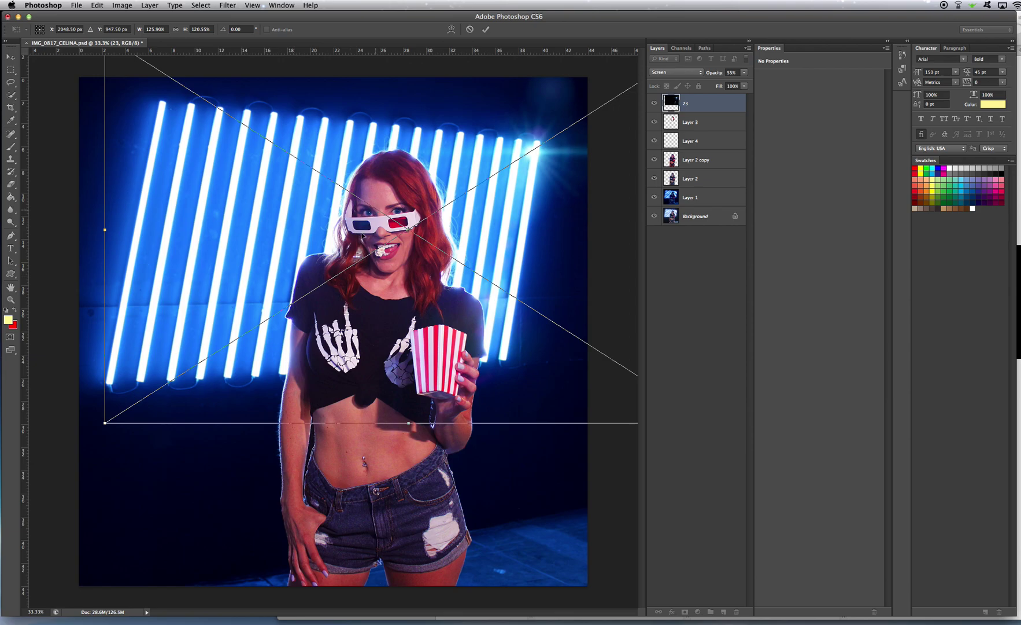
{"action": "left_click_drag", "start_coordinate": [432, 292], "coordinate": [435, 288]}
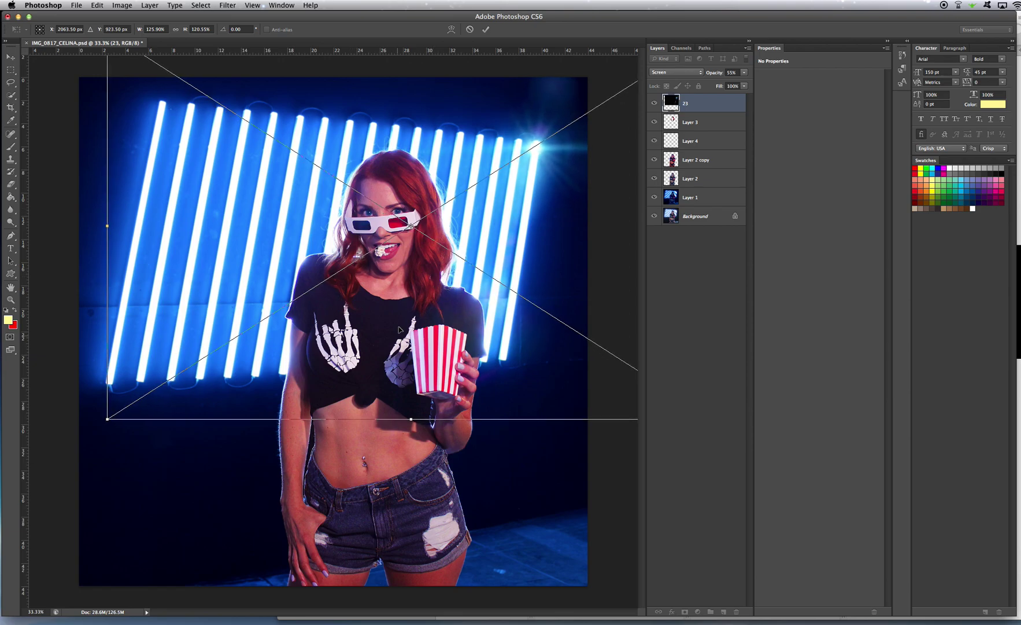
{"action": "key", "text": "Return"}
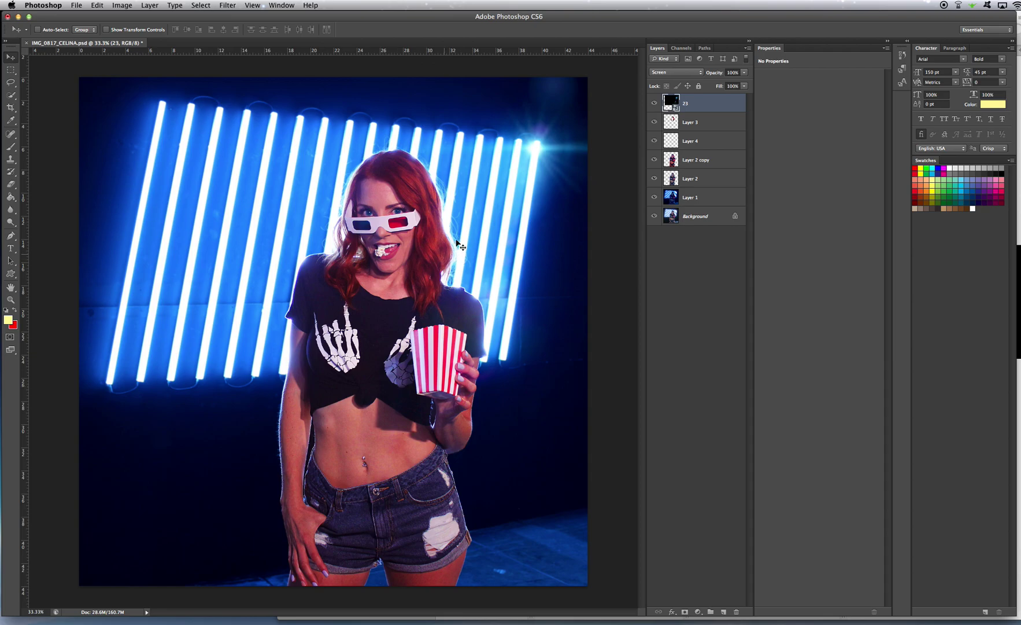
{"action": "left_click_drag", "start_coordinate": [458, 242], "coordinate": [459, 241]}
{"action": "left_click_drag", "start_coordinate": [524, 186], "coordinate": [544, 229]}
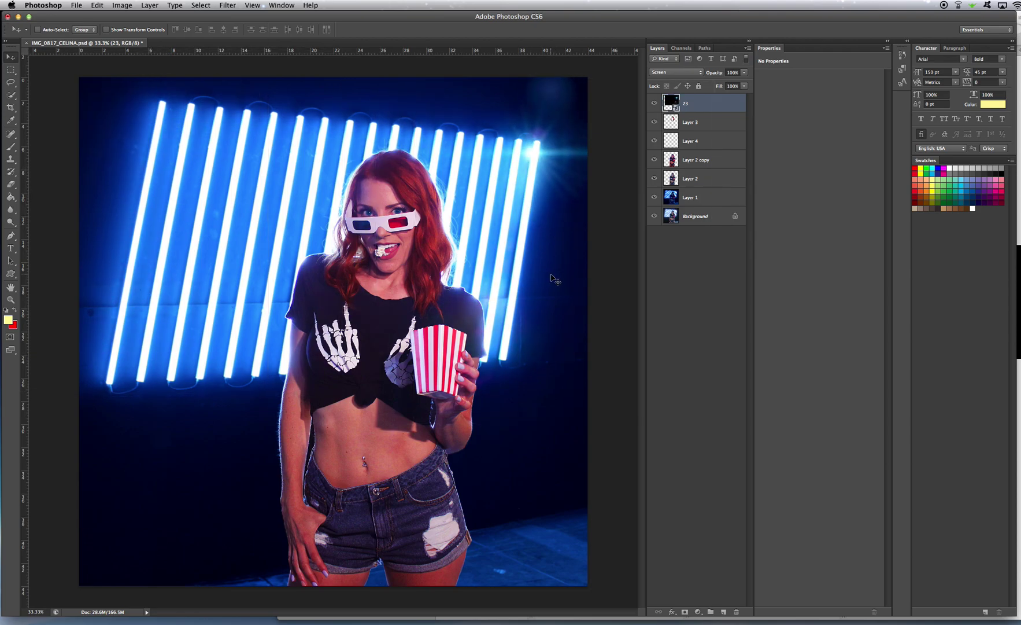
Step: Free-transform the 23 flare, narrowing it horizontally and moving it over the model
{"action": "left_click_drag", "start_coordinate": [552, 277], "coordinate": [375, 252]}
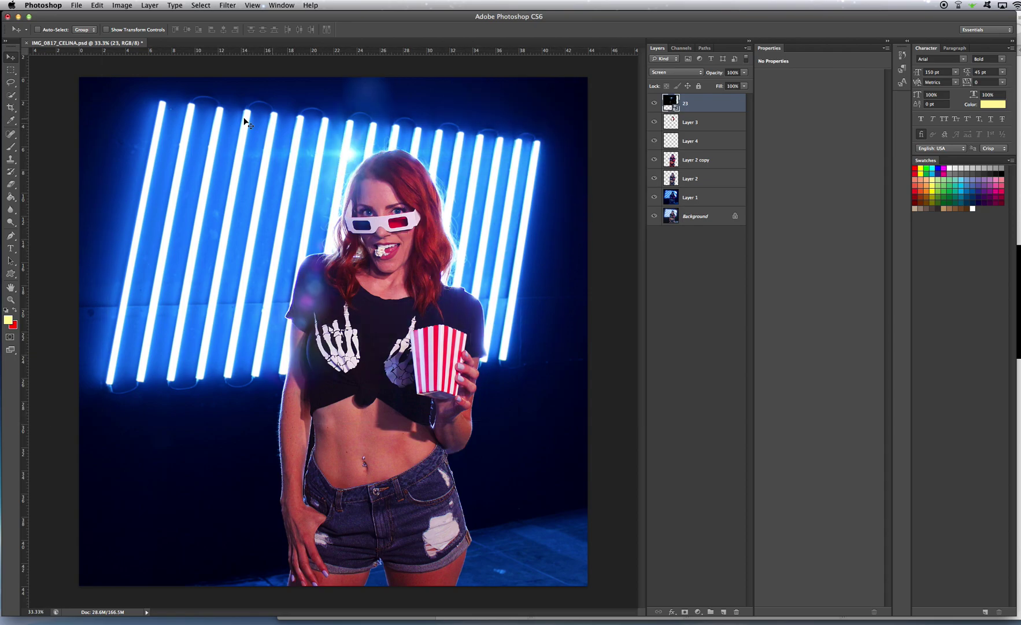
{"action": "left_click", "coordinate": [97, 4]}
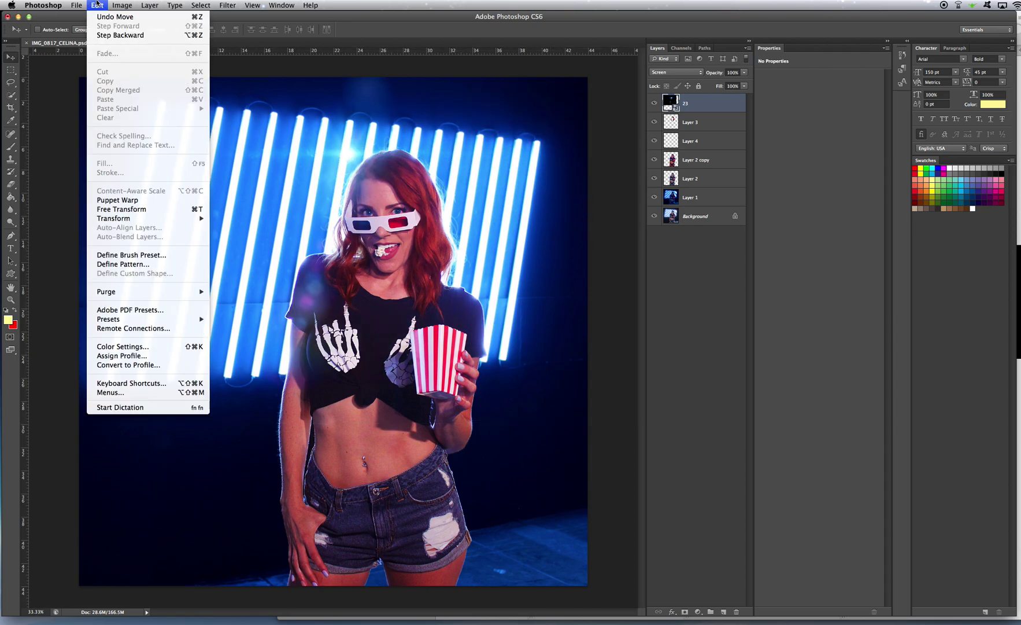
{"action": "left_click", "coordinate": [122, 209]}
{"action": "left_click_drag", "start_coordinate": [298, 252], "coordinate": [411, 331]}
{"action": "left_click_drag", "start_coordinate": [446, 288], "coordinate": [450, 222]}
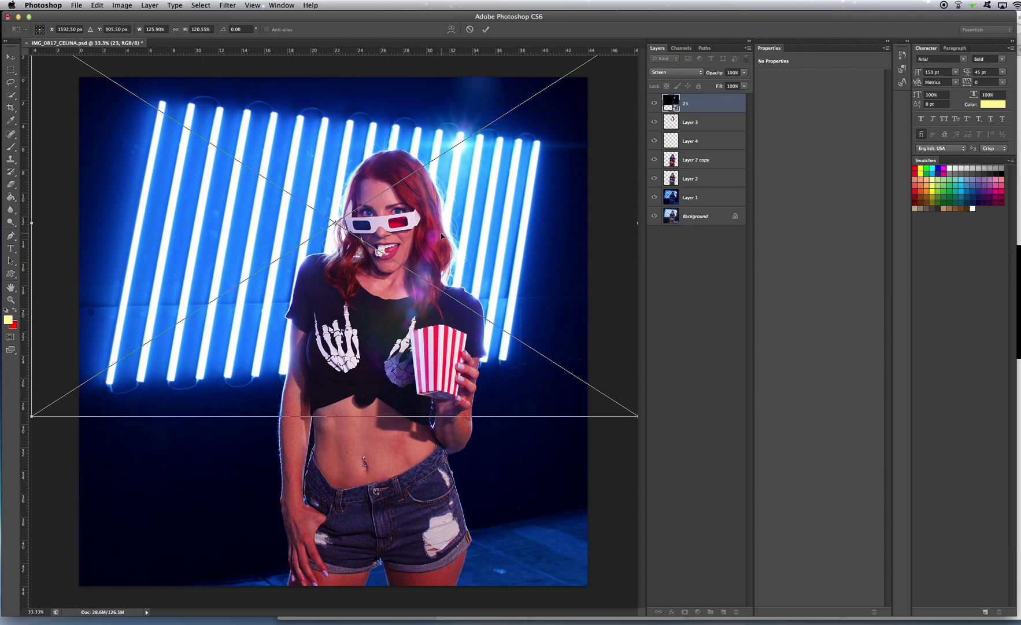
{"action": "left_click_drag", "start_coordinate": [456, 230], "coordinate": [396, 322]}
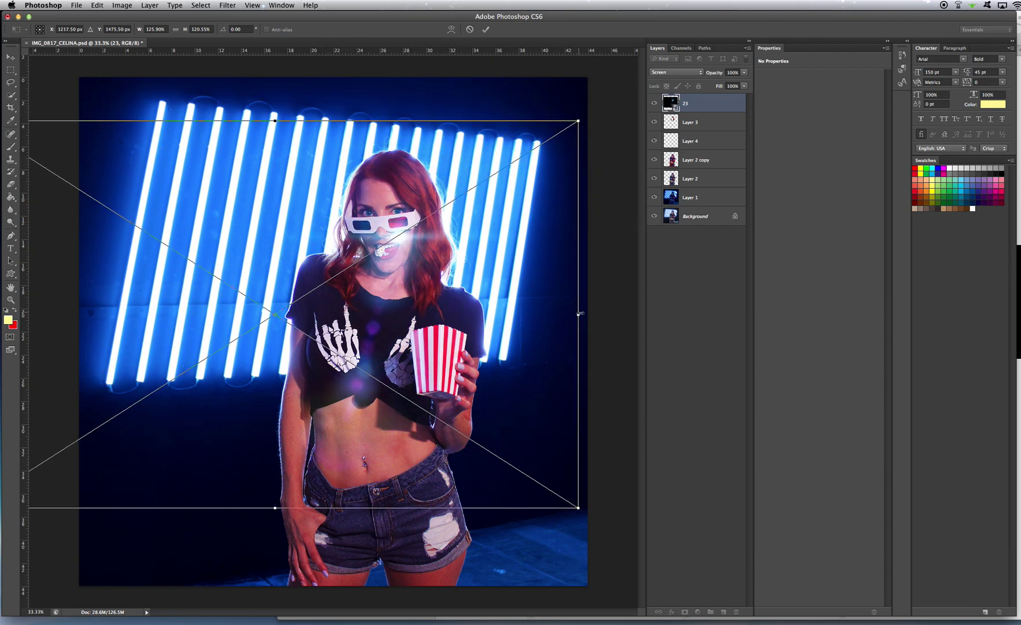
{"action": "left_click_drag", "start_coordinate": [578, 313], "coordinate": [194, 315]}
{"action": "left_click_drag", "start_coordinate": [94, 326], "coordinate": [355, 301]}
Step: Flip the flare horizontally, stretch it toward the left edge, and commit it beside her head
{"action": "left_click_drag", "start_coordinate": [231, 295], "coordinate": [552, 294]}
{"action": "left_click_drag", "start_coordinate": [461, 293], "coordinate": [79, 292]}
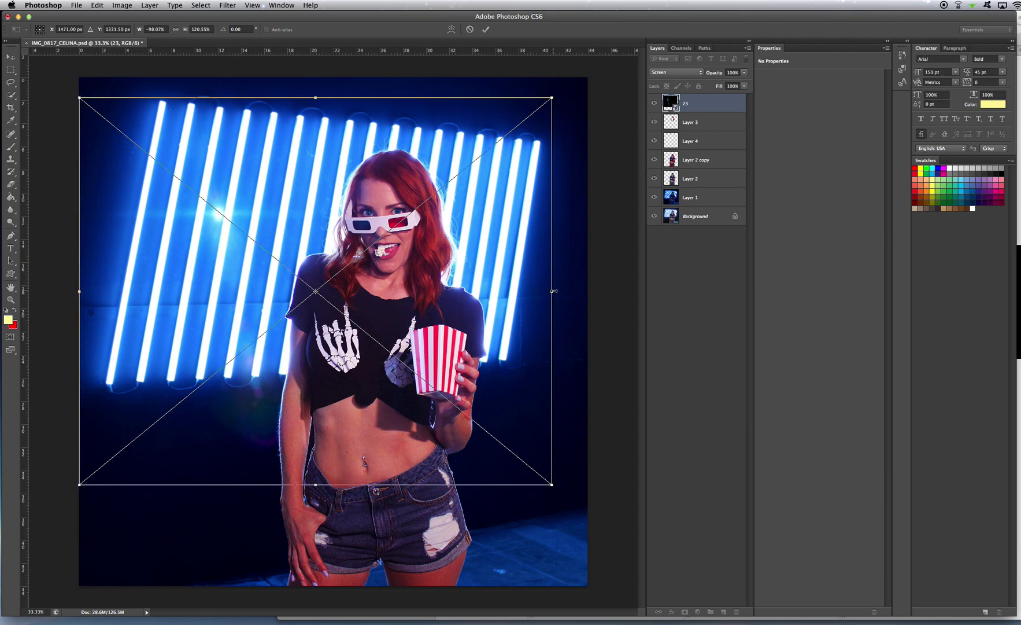
{"action": "left_click_drag", "start_coordinate": [553, 291], "coordinate": [599, 291]}
{"action": "left_click_drag", "start_coordinate": [339, 269], "coordinate": [386, 254]}
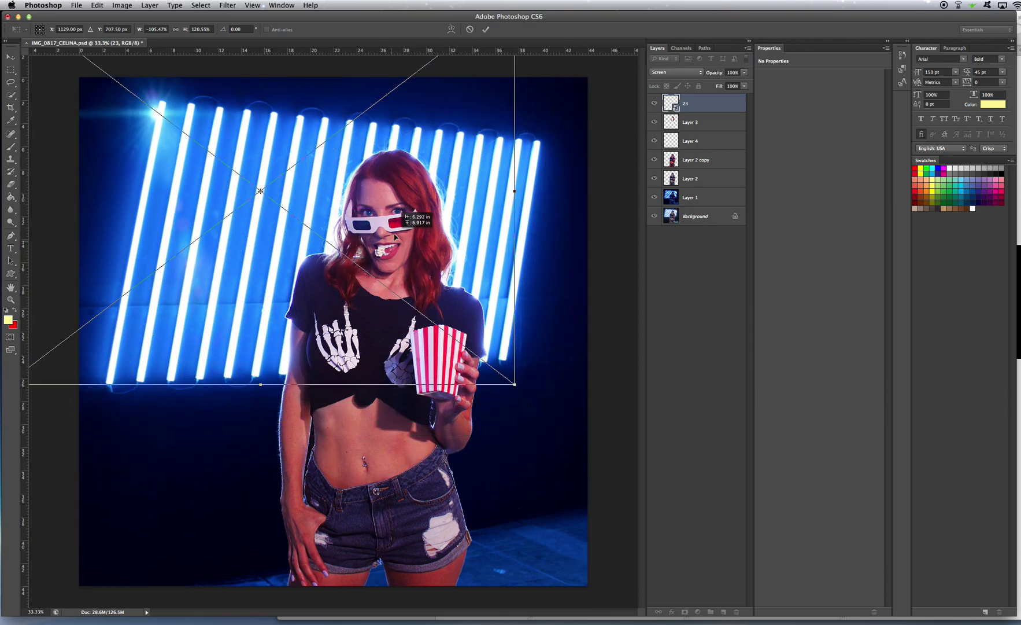
{"action": "left_click_drag", "start_coordinate": [395, 236], "coordinate": [399, 233]}
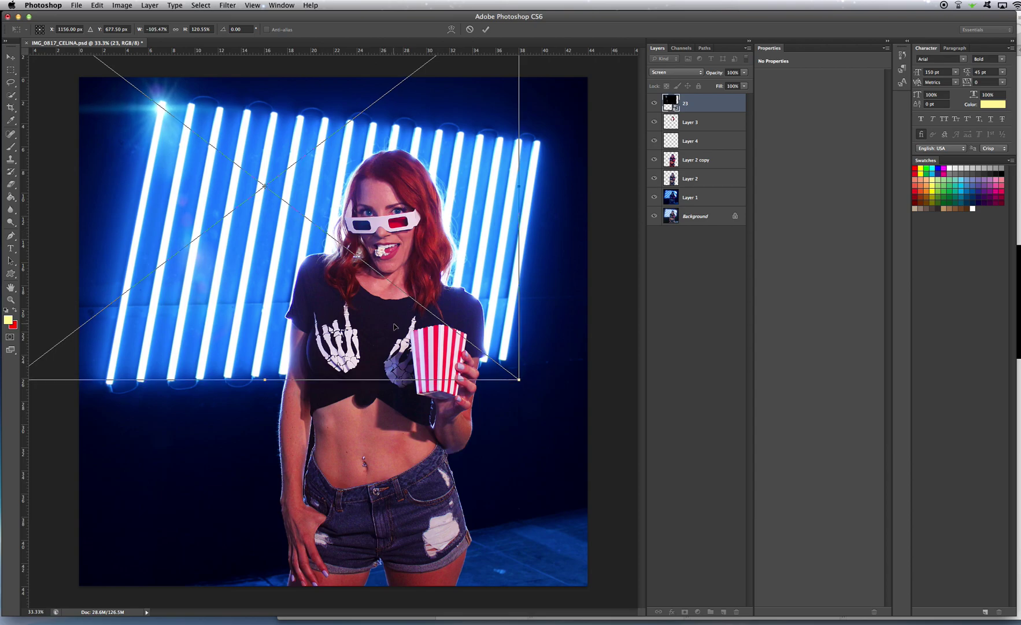
{"action": "left_click_drag", "start_coordinate": [304, 255], "coordinate": [465, 342]}
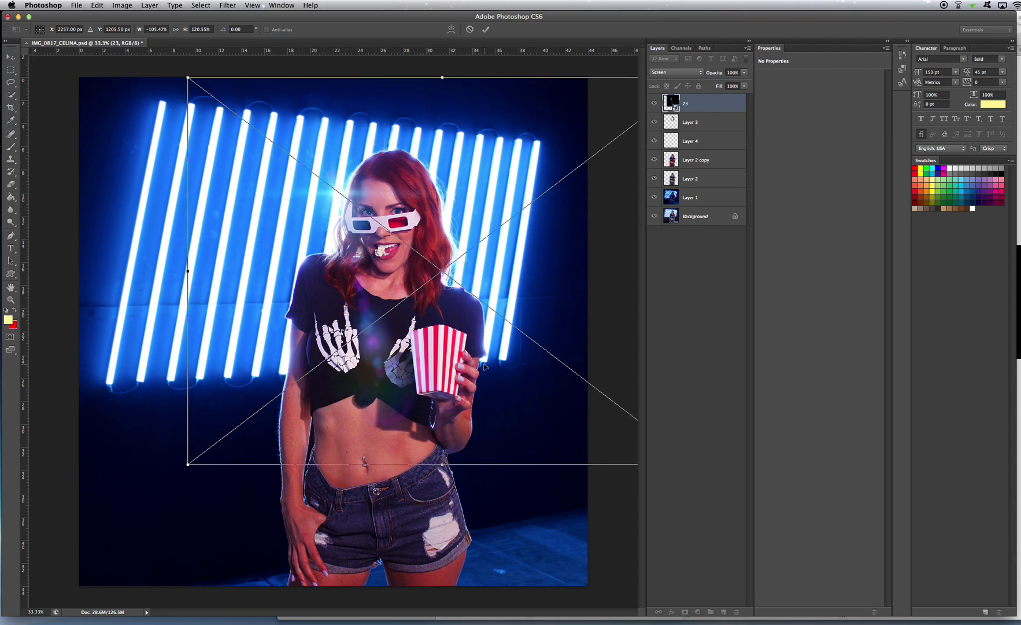
{"action": "key", "text": "Return"}
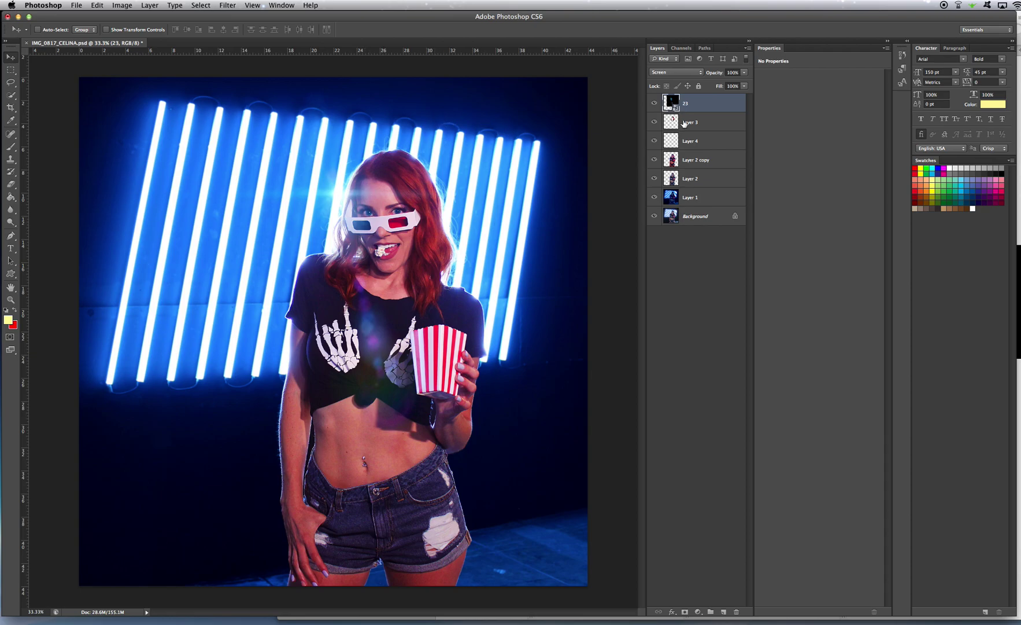
Step: Toggle flare layer 23 on and off to compare the portrait with and without it
{"action": "left_click", "coordinate": [654, 104]}
{"action": "left_click", "coordinate": [655, 104]}
{"action": "left_click", "coordinate": [655, 104]}
{"action": "left_click", "coordinate": [654, 104]}
{"action": "left_click", "coordinate": [655, 104]}
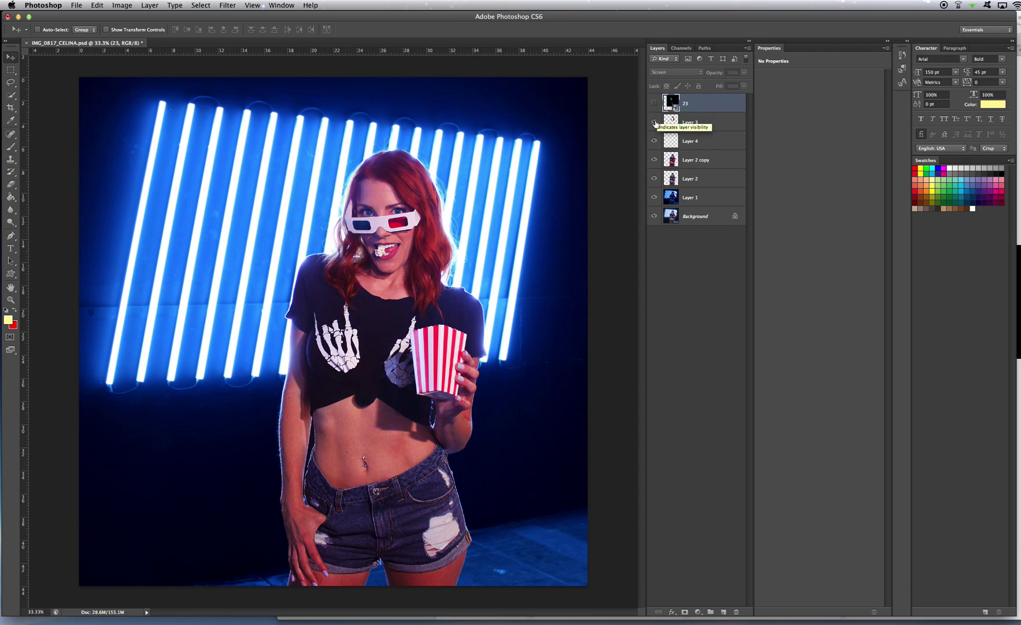
Step: Hide Layers 3, 4, 2 copy, 2 and 1, then view the cut-out with and without the Background
{"action": "left_click", "coordinate": [654, 122]}
{"action": "left_click", "coordinate": [655, 160]}
{"action": "left_click", "coordinate": [654, 178]}
{"action": "left_click", "coordinate": [654, 141]}
{"action": "left_click", "coordinate": [654, 197]}
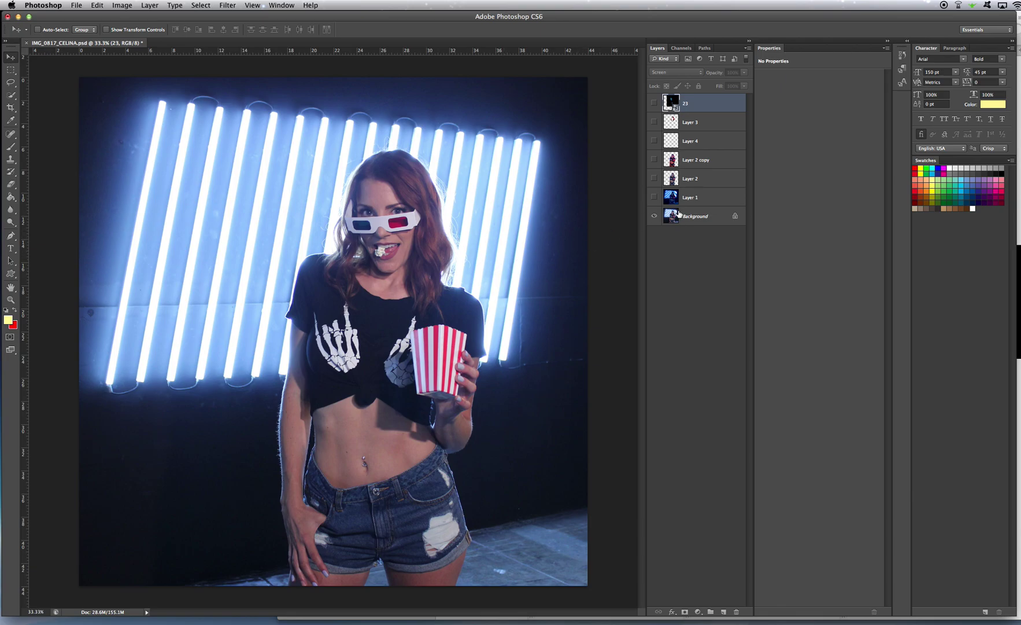
{"action": "left_click", "coordinate": [654, 160]}
{"action": "left_click", "coordinate": [655, 215]}
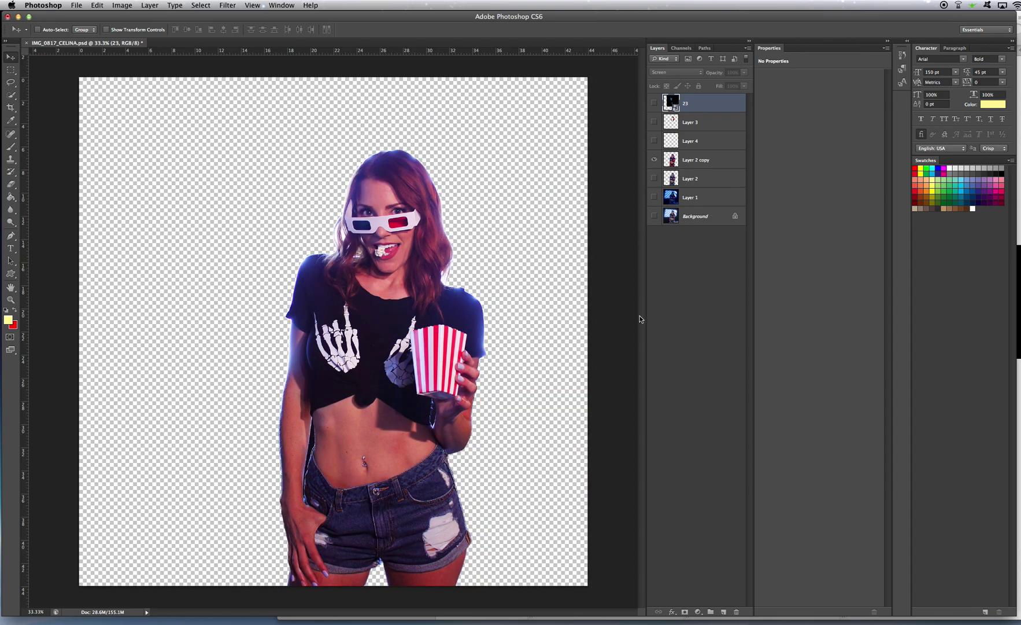
{"action": "left_click", "coordinate": [654, 217]}
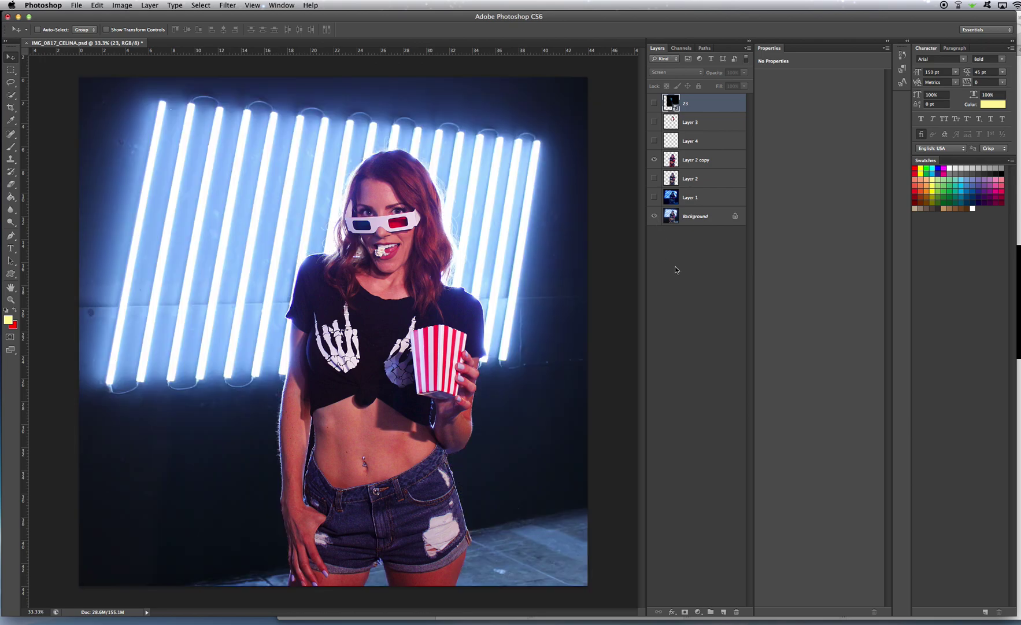
Step: Compare the cut-out alone, then restore Layer 2 copy, the Background and Layer 1's blue tint
{"action": "left_click", "coordinate": [654, 160]}
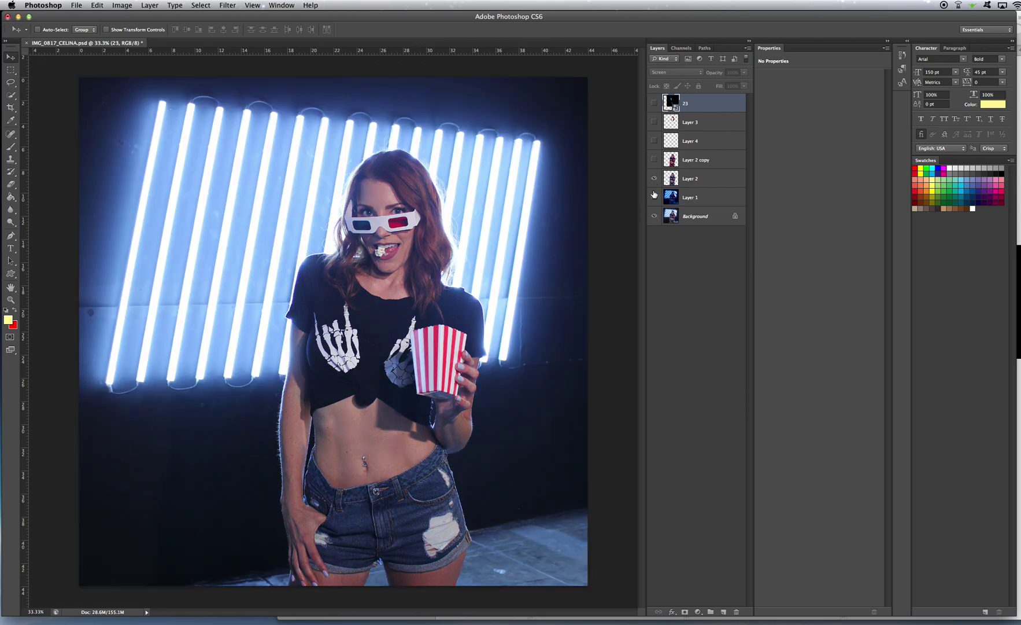
{"action": "left_click", "coordinate": [654, 216]}
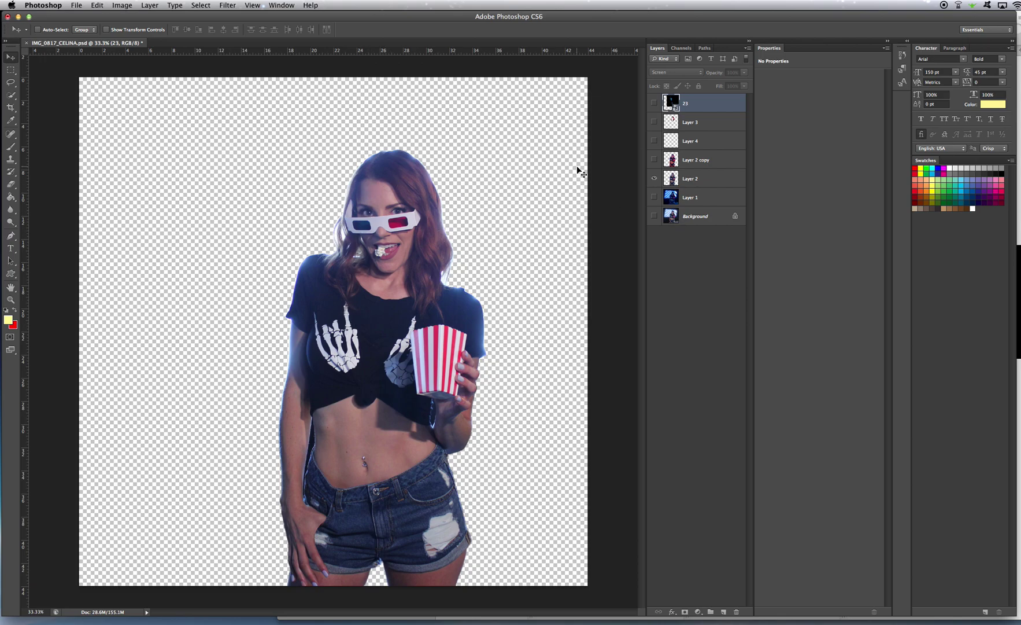
{"action": "left_click", "coordinate": [654, 160]}
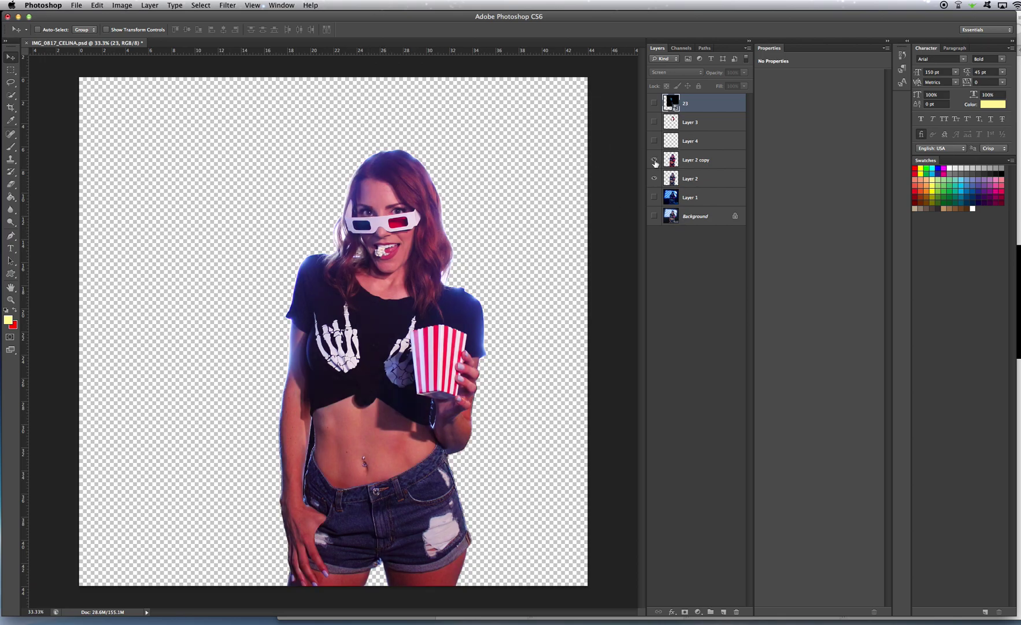
{"action": "left_click", "coordinate": [654, 215]}
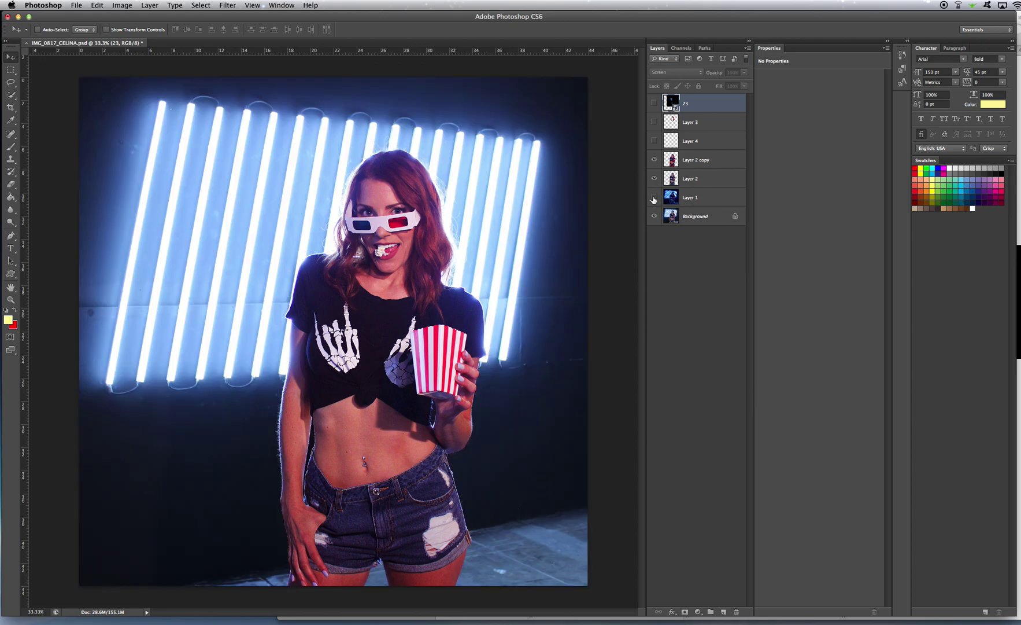
{"action": "left_click", "coordinate": [654, 198]}
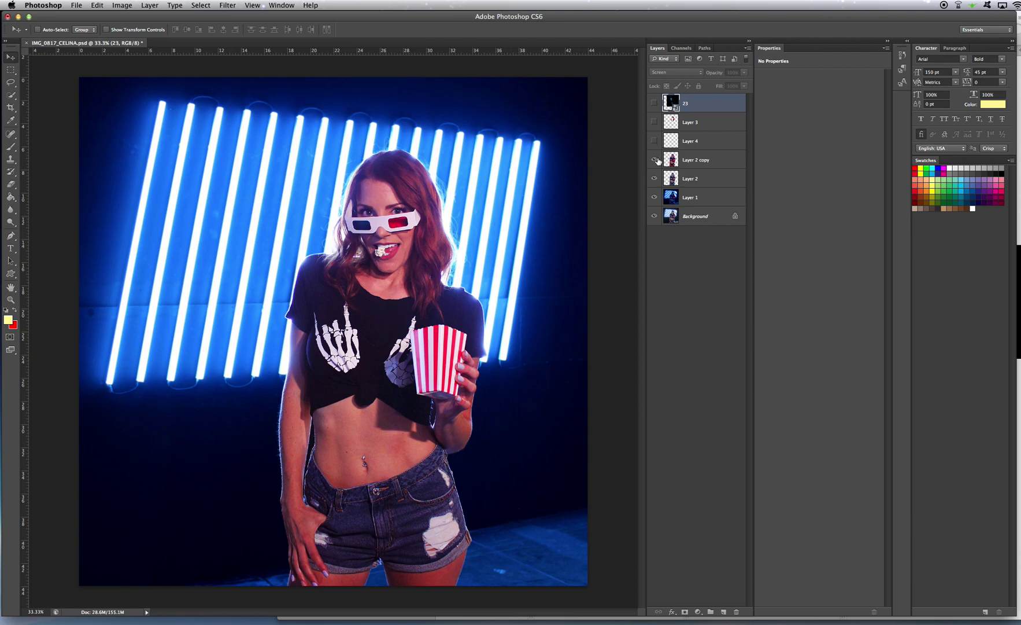
{"action": "left_click_drag", "start_coordinate": [655, 161], "coordinate": [654, 178]}
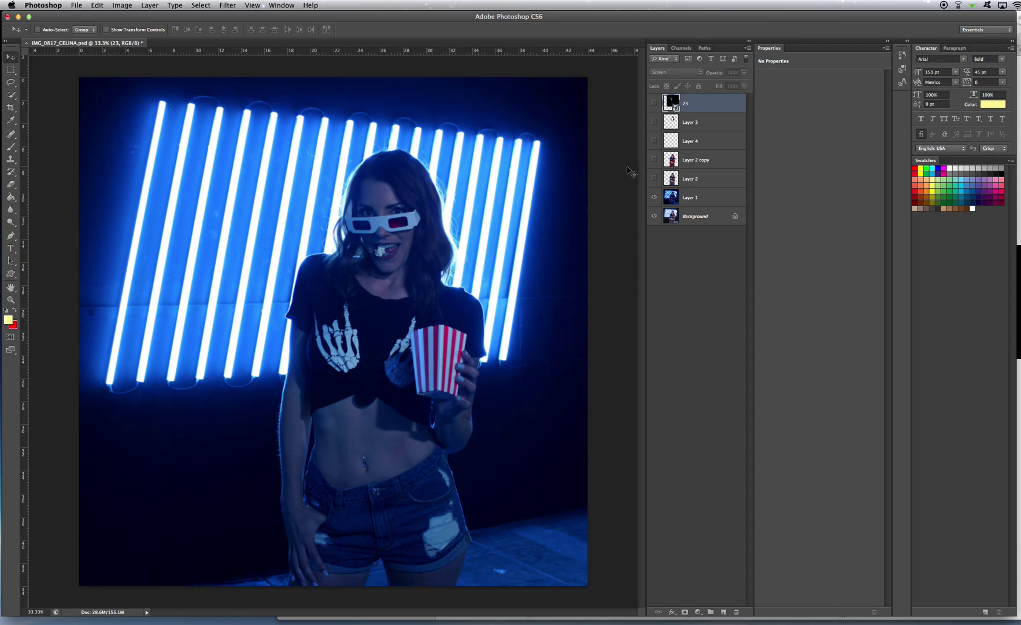
{"action": "left_click_drag", "start_coordinate": [654, 160], "coordinate": [659, 179]}
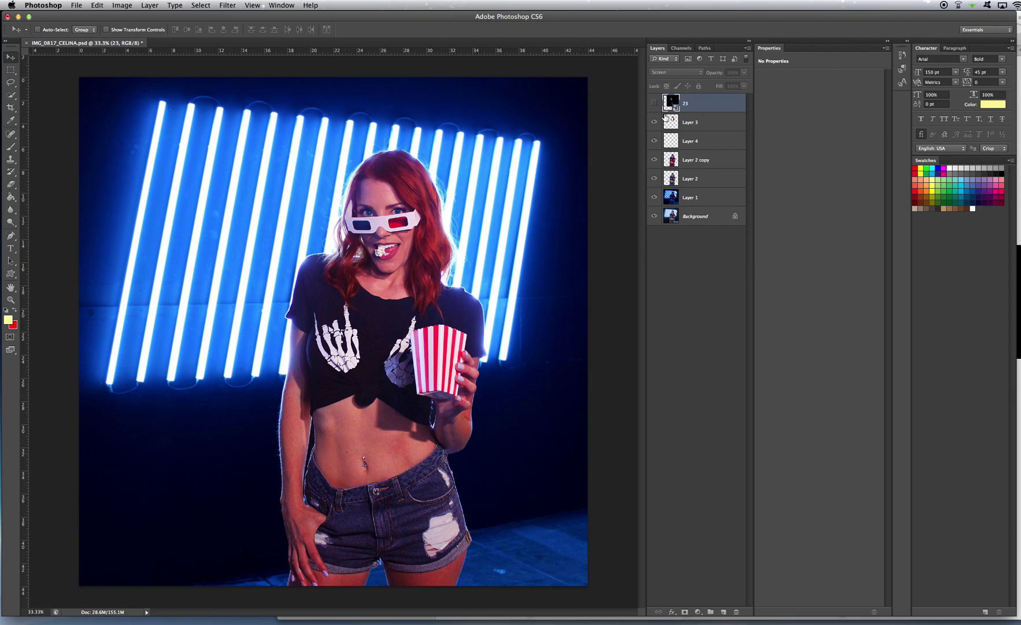
Step: Show flare 23, preview flare file 10.jpg in Finder, then hide layer 23 again
{"action": "left_click", "coordinate": [655, 104]}
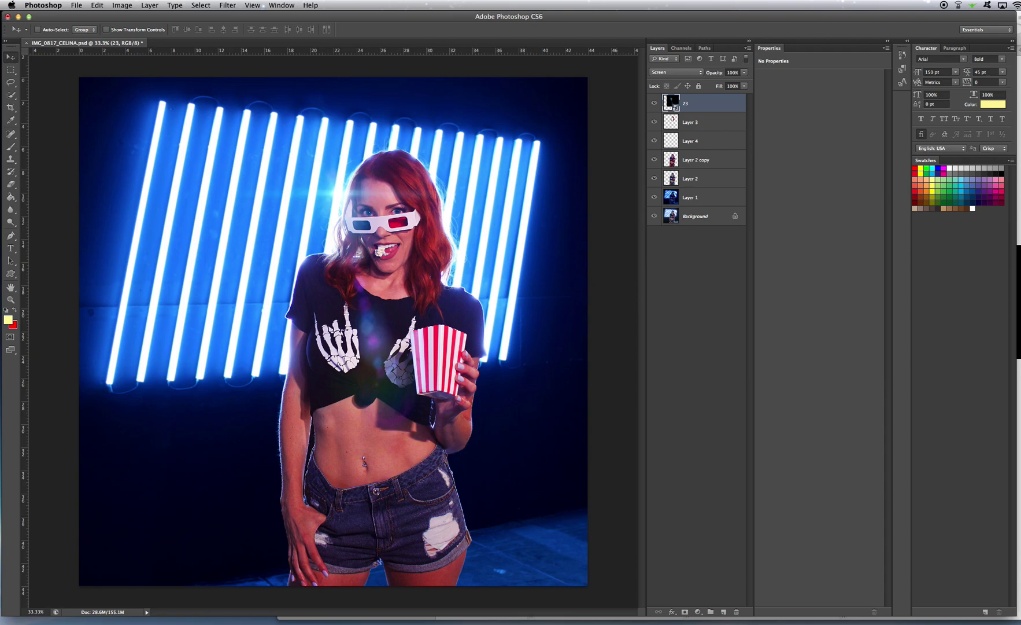
{"action": "key", "text": "super+Tab"}
{"action": "left_click", "coordinate": [744, 153]}
{"action": "key", "text": "Up"}
{"action": "key", "text": "Up"}
{"action": "key", "text": "Up"}
{"action": "key", "text": "Up"}
{"action": "key", "text": "Up"}
{"action": "left_click", "coordinate": [738, 155]}
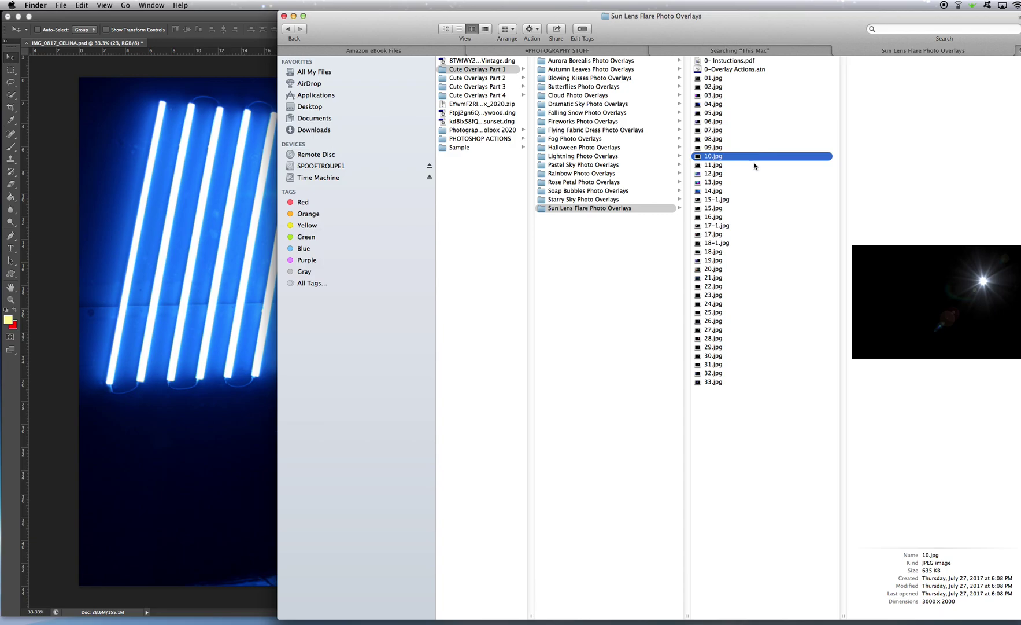
{"action": "left_click", "coordinate": [67, 181]}
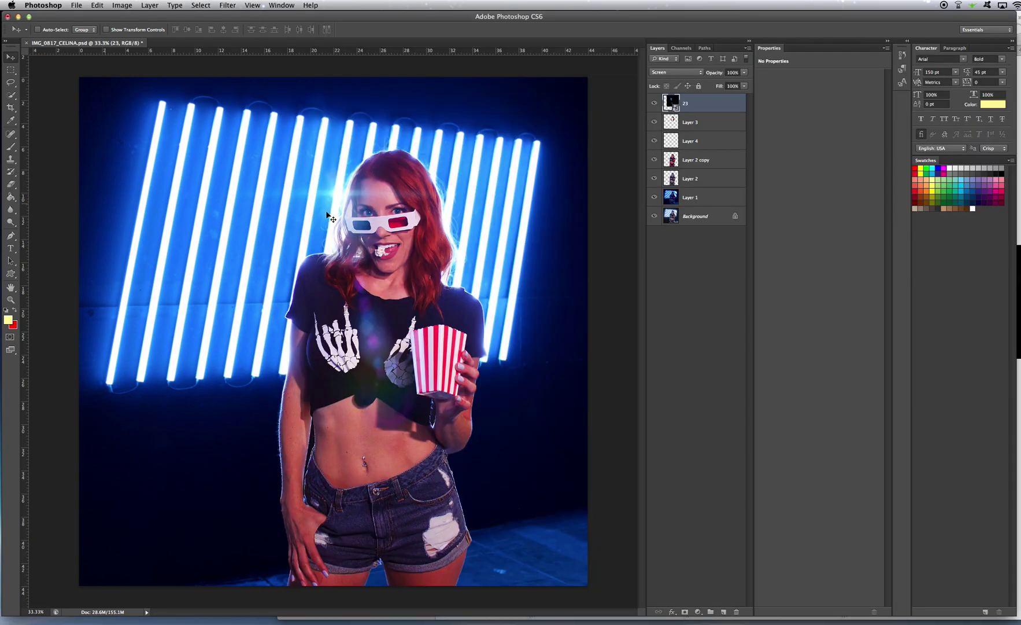
{"action": "left_click", "coordinate": [655, 103]}
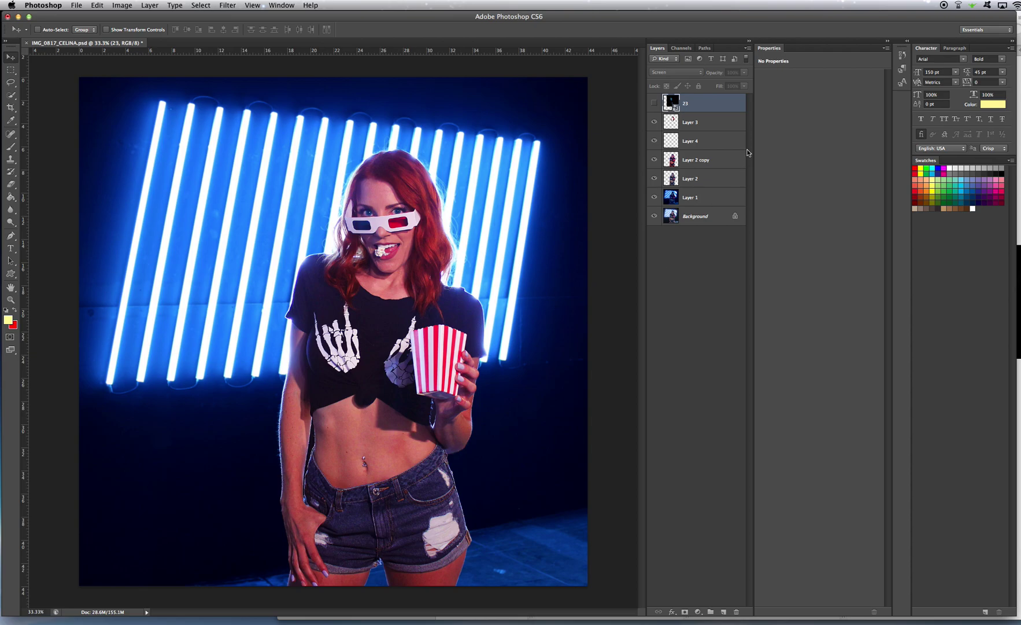
Step: Select Layer 1 through Layer 3 and merge them into a single Layer 3 with Cmd+E
{"action": "left_click", "coordinate": [715, 125]}
{"action": "left_click", "coordinate": [712, 217], "text": "shift"}
{"action": "right_click", "coordinate": [715, 214]}
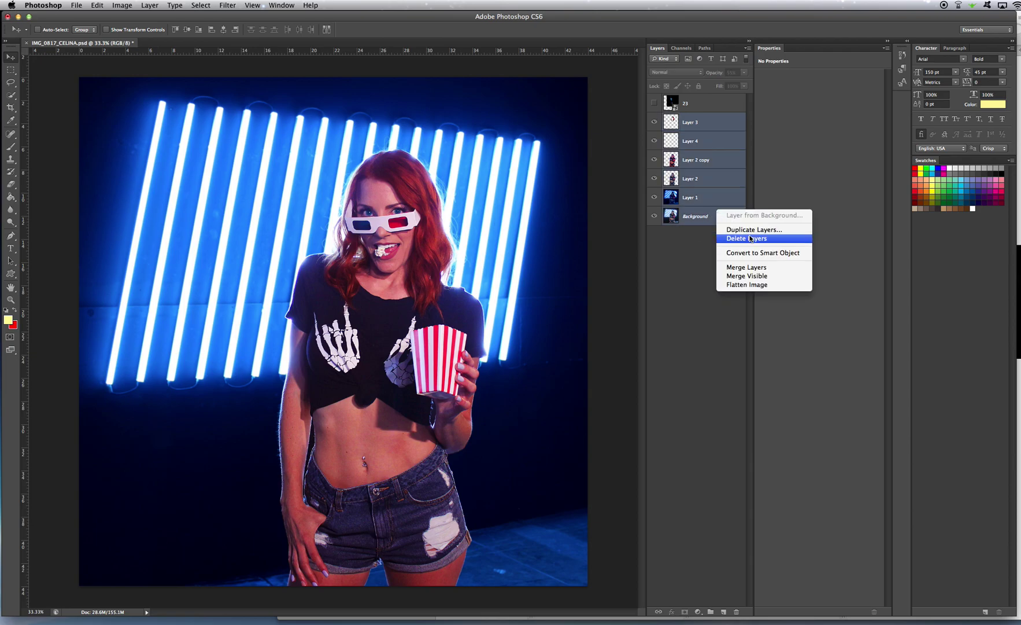
{"action": "left_click", "coordinate": [685, 278]}
{"action": "left_click", "coordinate": [714, 199]}
{"action": "left_click", "coordinate": [711, 128], "text": "shift"}
{"action": "right_click", "coordinate": [712, 130]}
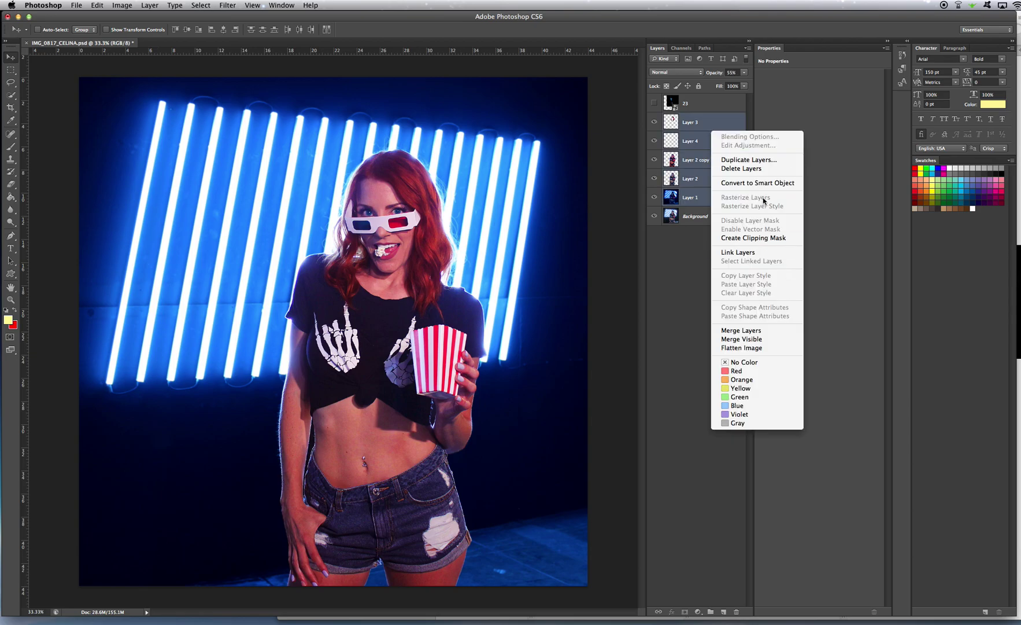
{"action": "left_click", "coordinate": [583, 305]}
{"action": "key", "text": "super+e"}
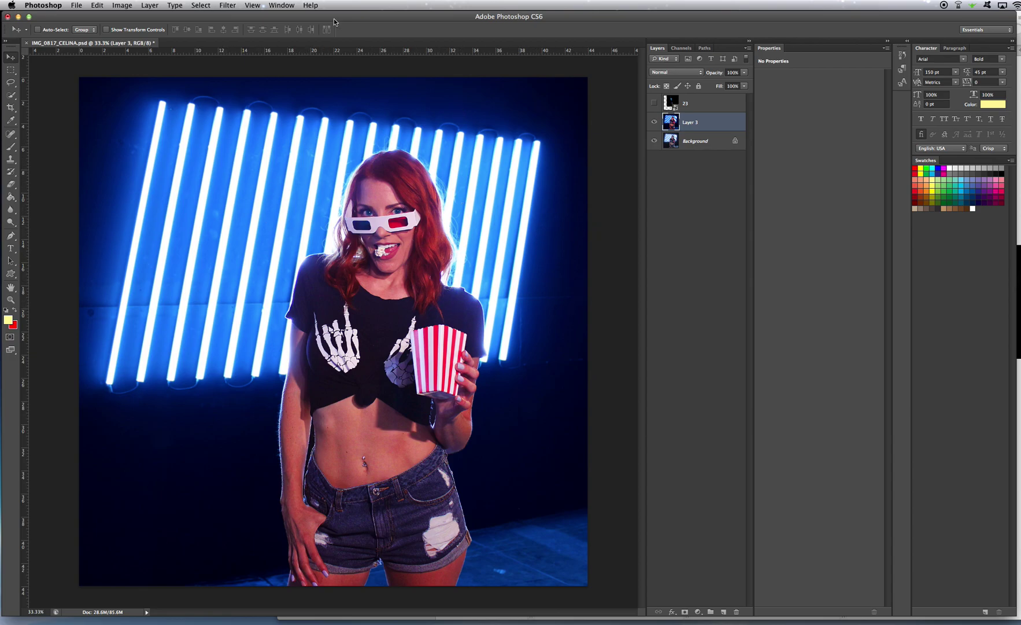
Step: Open Lens Flare, place the flare centre and try the 35mm and 105mm Prime lenses
{"action": "left_click", "coordinate": [231, 5]}
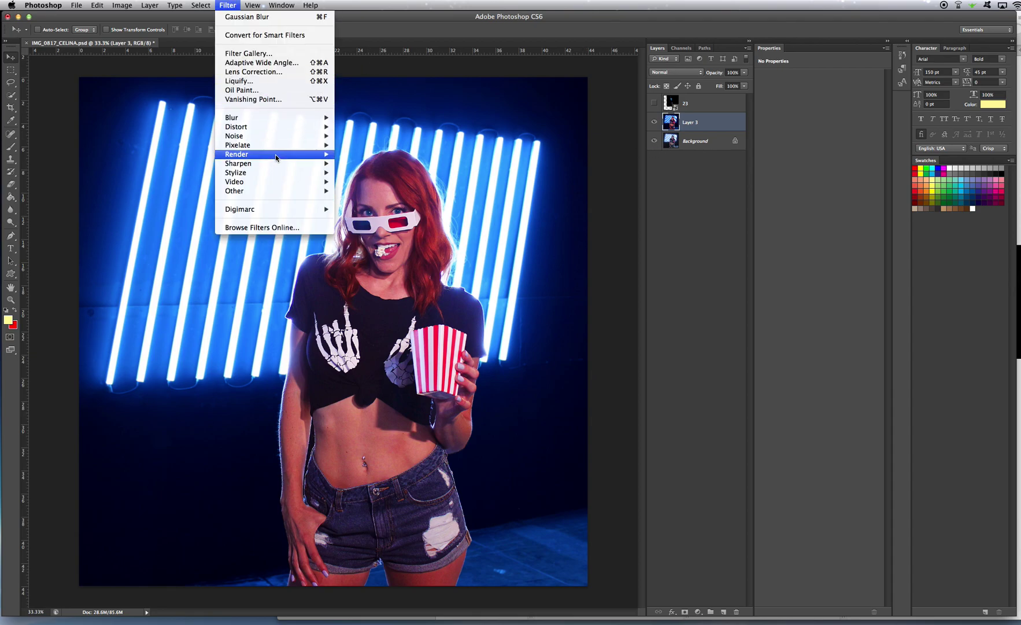
{"action": "mouse_move", "coordinate": [264, 127]}
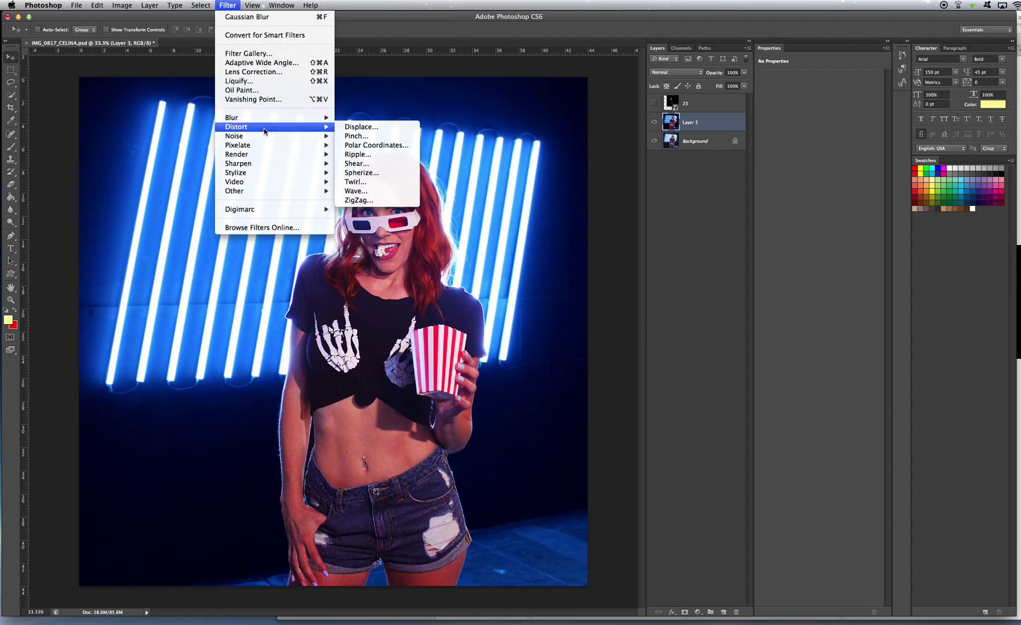
{"action": "mouse_move", "coordinate": [273, 175]}
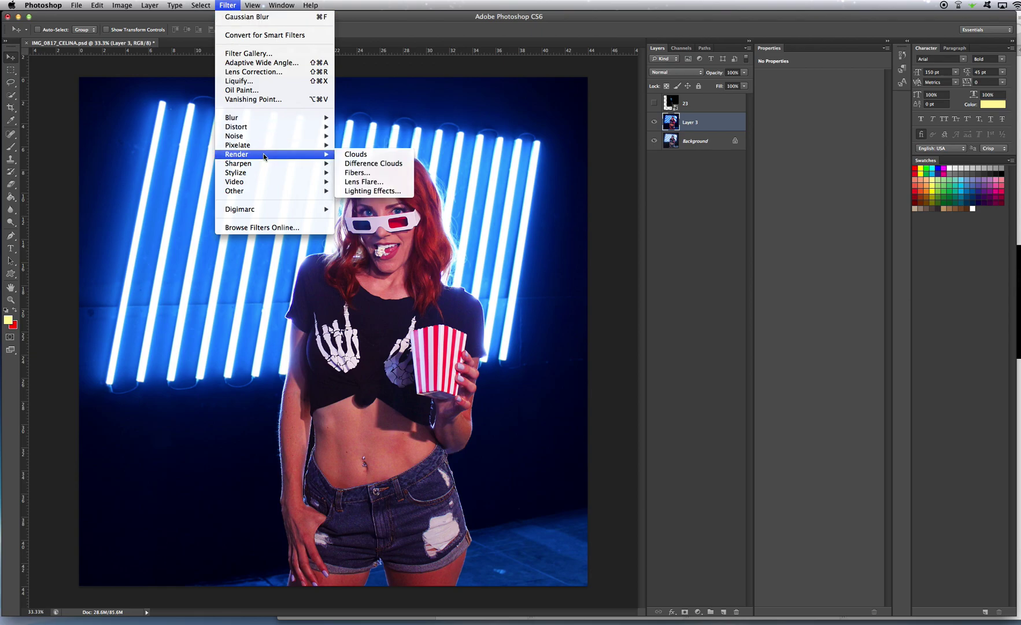
{"action": "left_click", "coordinate": [370, 184]}
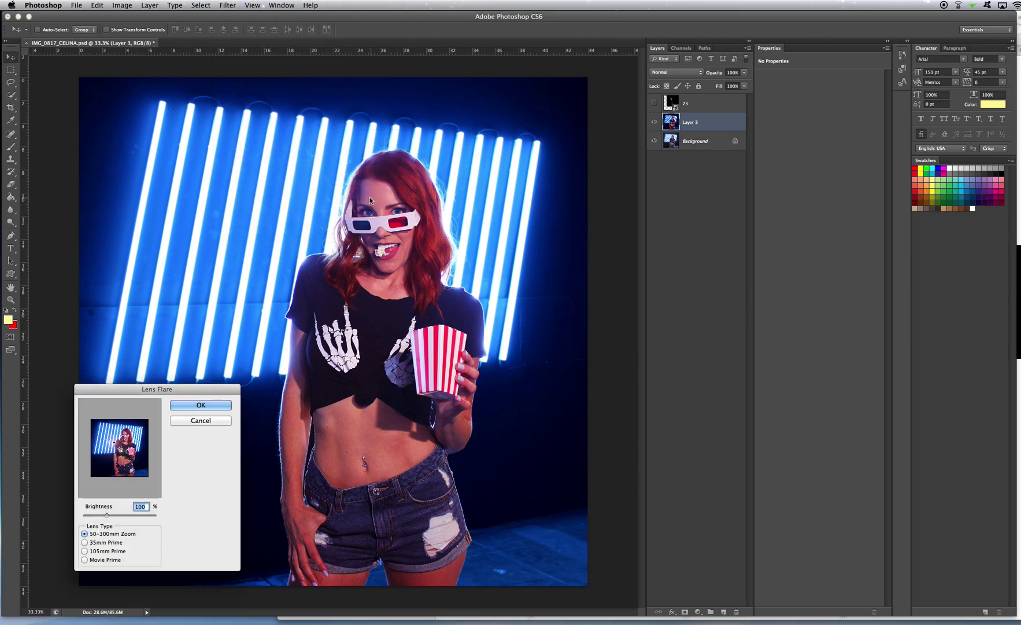
{"action": "left_click", "coordinate": [114, 427]}
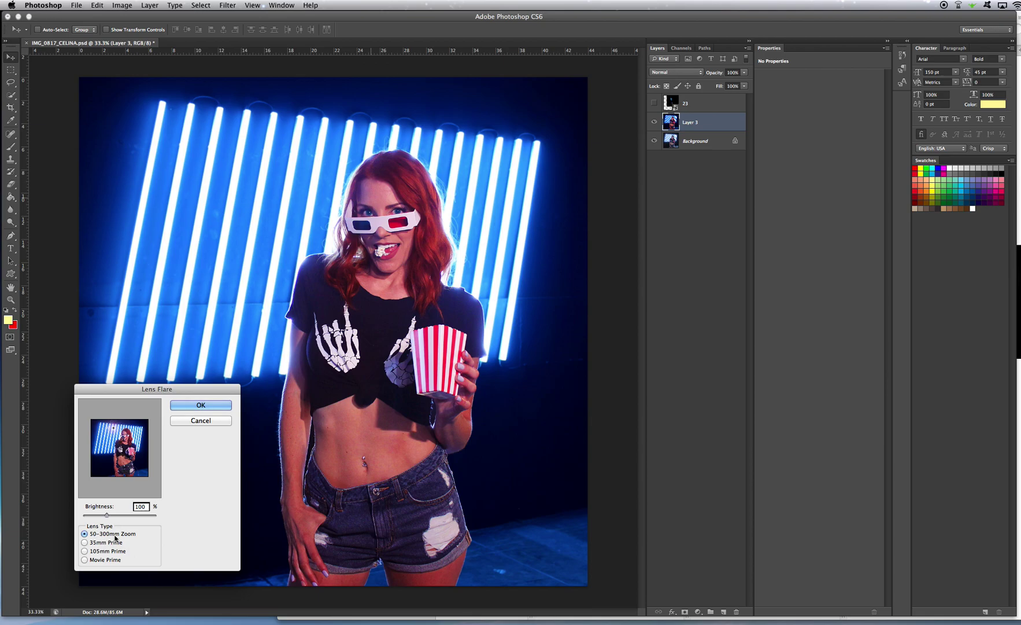
{"action": "left_click", "coordinate": [94, 544]}
{"action": "left_click", "coordinate": [101, 553]}
Step: Render the flare with the 50-300mm Zoom lens at 127% brightness
{"action": "mouse_move", "coordinate": [111, 514]}
{"action": "left_mouse_down"}
{"action": "mouse_move", "coordinate": [142, 515]}
{"action": "mouse_move", "coordinate": [114, 518]}
{"action": "left_mouse_up"}
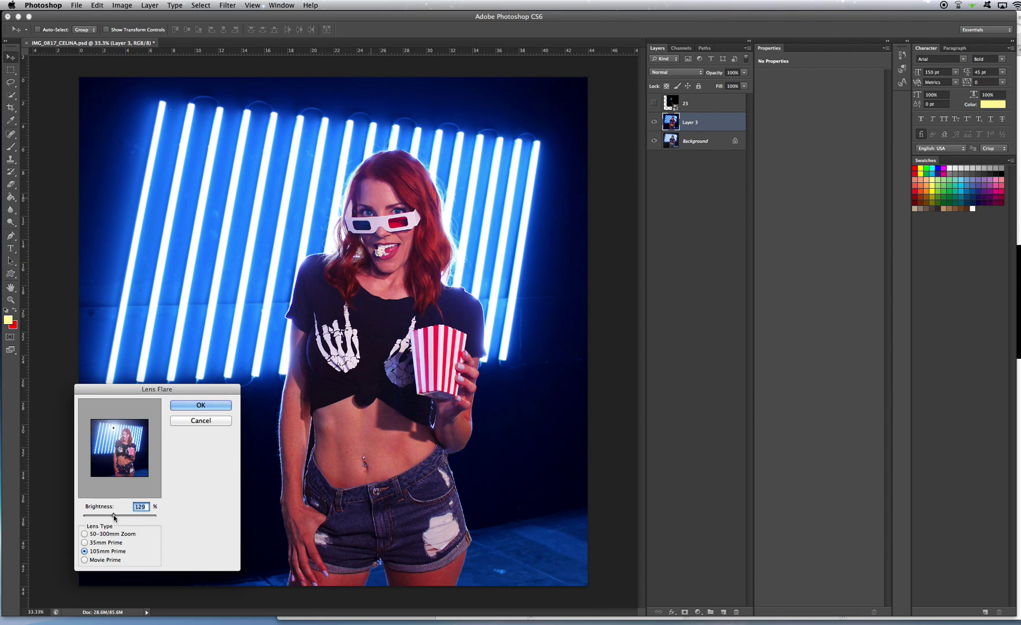
{"action": "left_click", "coordinate": [99, 544]}
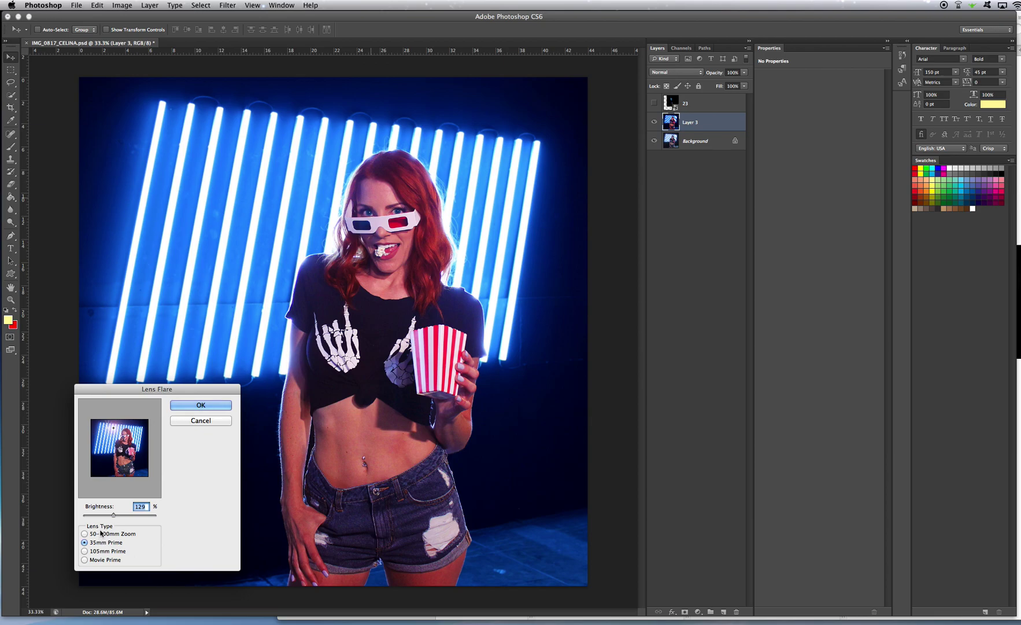
{"action": "left_click", "coordinate": [100, 535]}
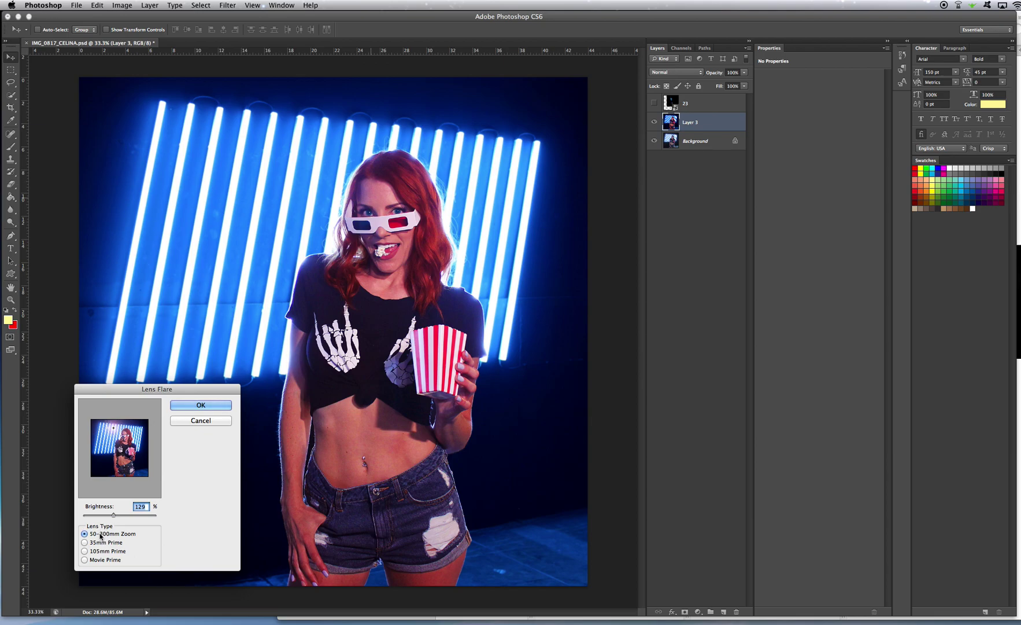
{"action": "left_click", "coordinate": [115, 431]}
{"action": "mouse_move", "coordinate": [114, 516]}
{"action": "left_mouse_down"}
{"action": "mouse_move", "coordinate": [122, 516]}
{"action": "mouse_move", "coordinate": [112, 519]}
{"action": "left_mouse_up"}
{"action": "left_click", "coordinate": [196, 405]}
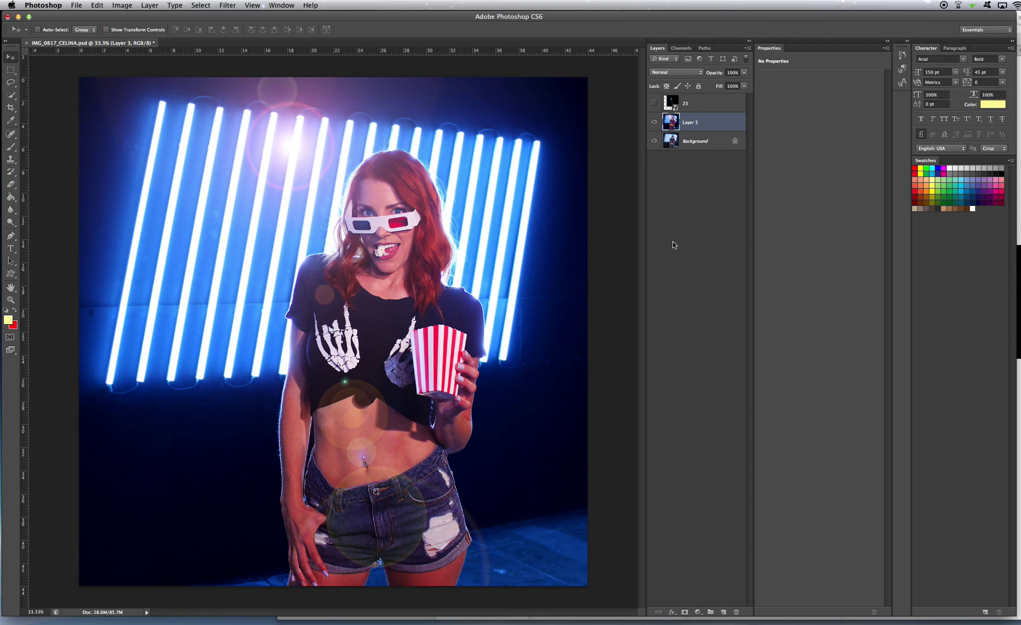
Step: Undo the lens flare and the layer merge, then deselect all layers
{"action": "key", "text": "super+z"}
{"action": "left_click", "coordinate": [99, 5]}
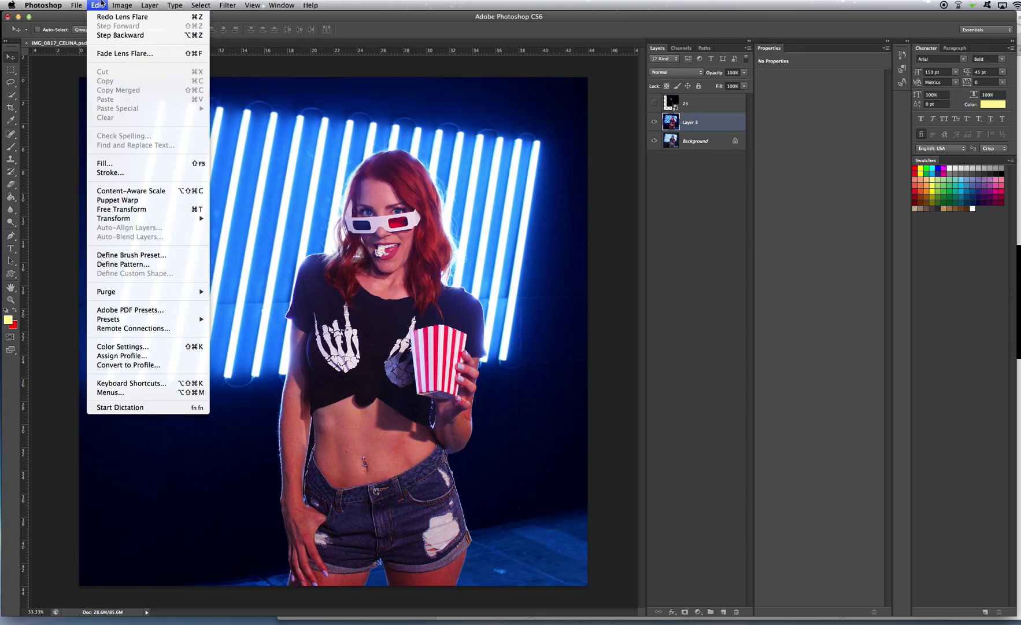
{"action": "left_click", "coordinate": [111, 37]}
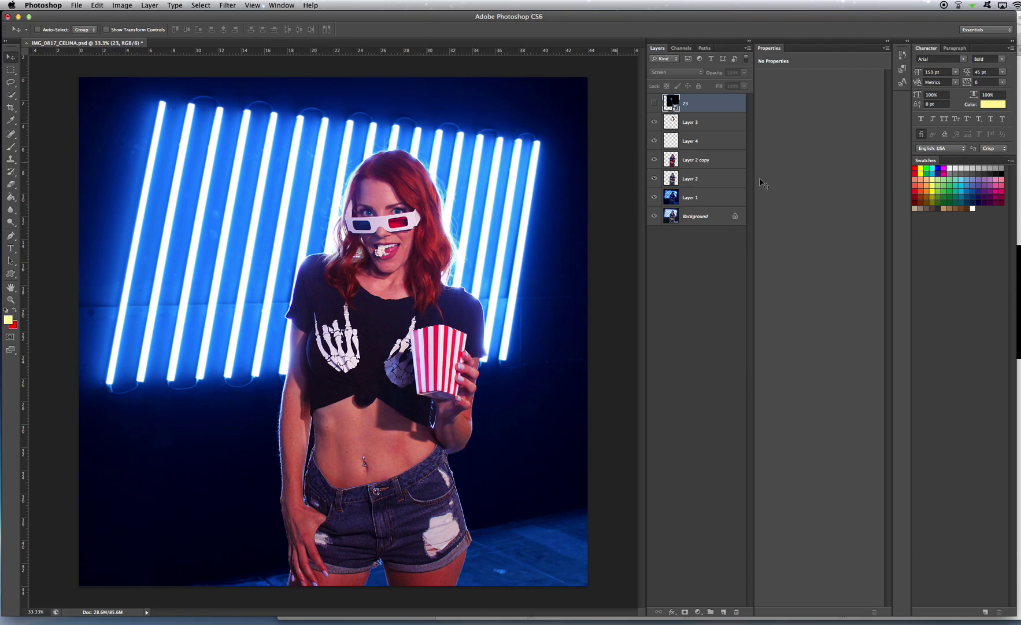
{"action": "left_click", "coordinate": [715, 123]}
{"action": "left_click", "coordinate": [712, 114]}
{"action": "left_click", "coordinate": [710, 284]}
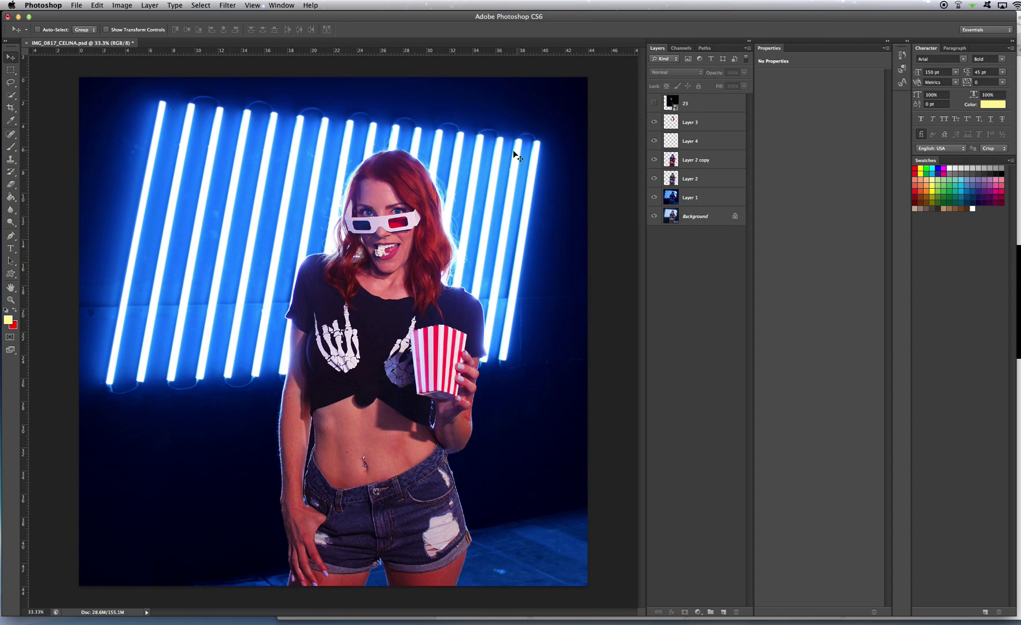
{"action": "left_click", "coordinate": [146, 5]}
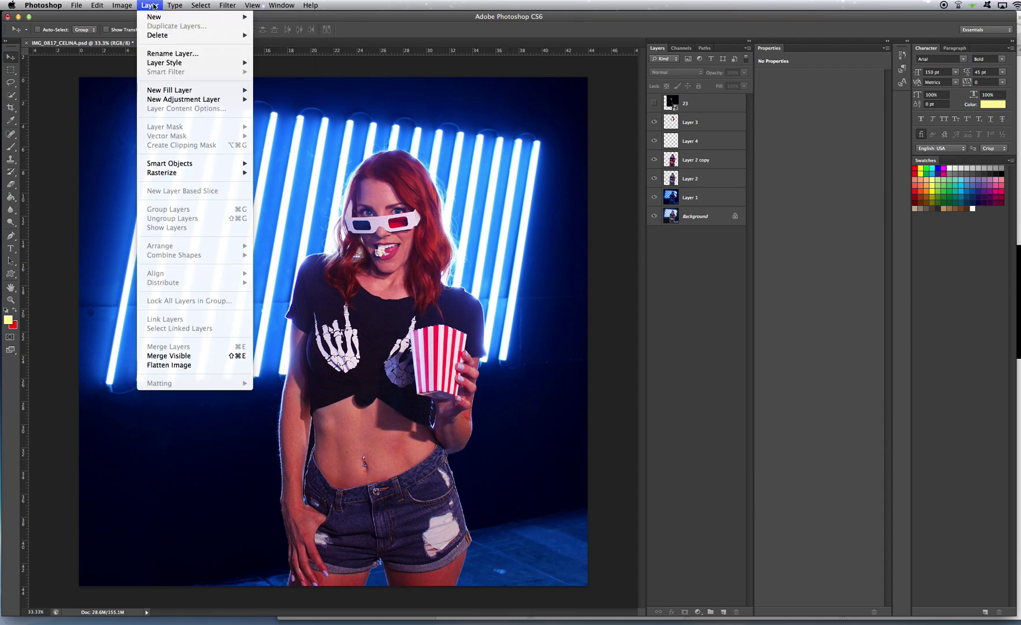
Step: Create new Layer 5 and dismiss the error from applying Lens Flare to it empty
{"action": "mouse_move", "coordinate": [155, 18]}
{"action": "left_click", "coordinate": [272, 17]}
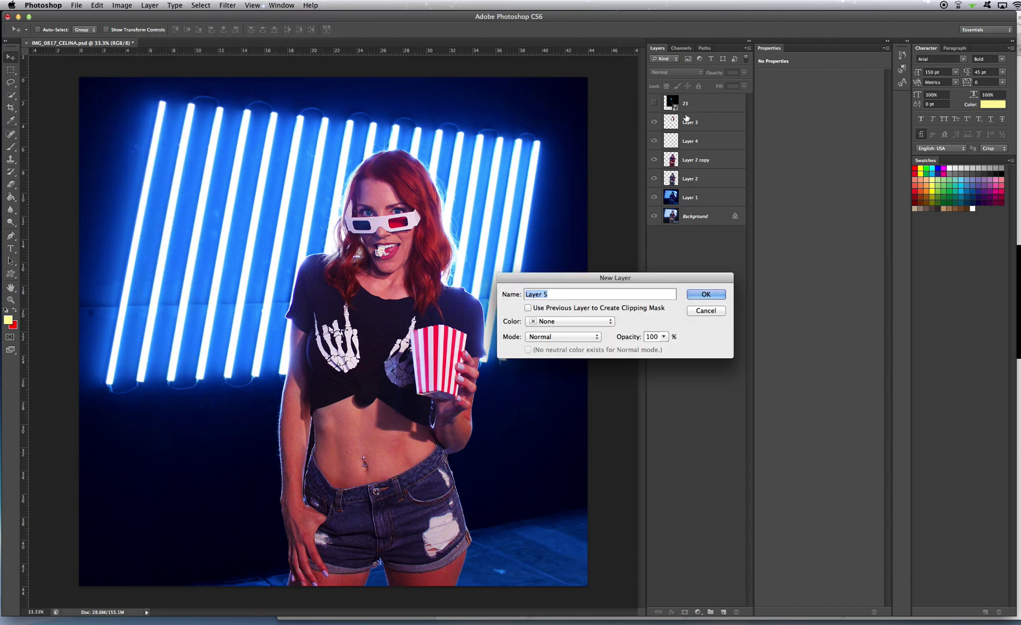
{"action": "left_click", "coordinate": [697, 295]}
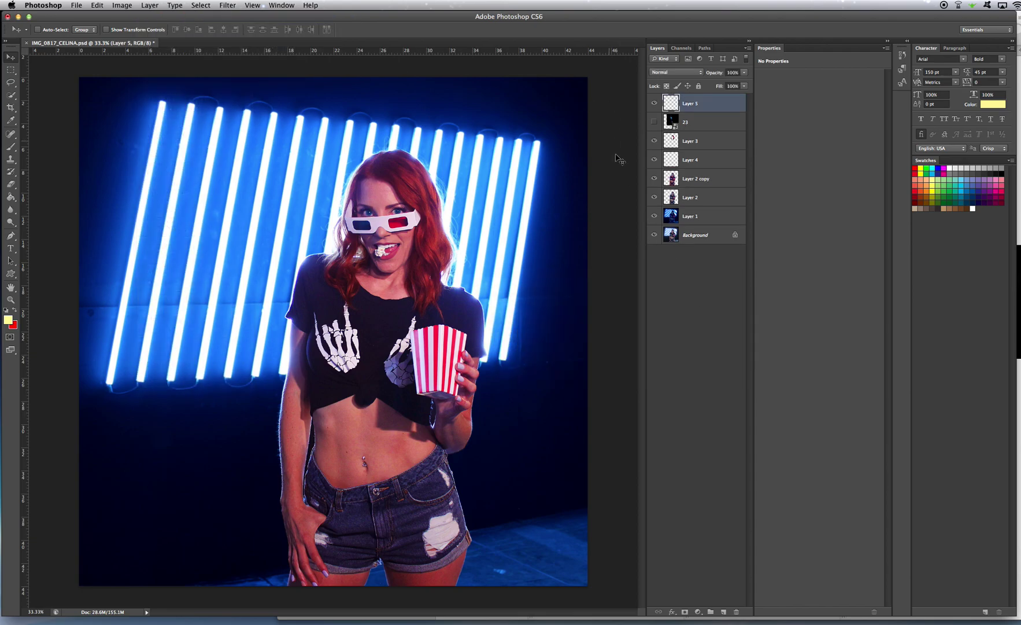
{"action": "left_click", "coordinate": [227, 5]}
{"action": "mouse_move", "coordinate": [255, 153]}
{"action": "left_click", "coordinate": [364, 182]}
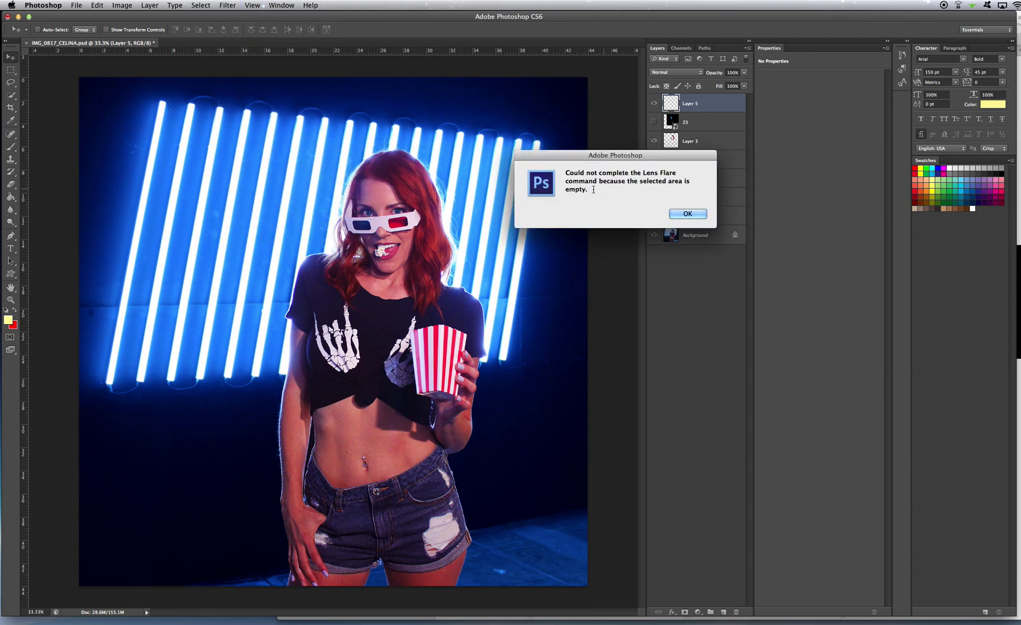
{"action": "left_click", "coordinate": [687, 218]}
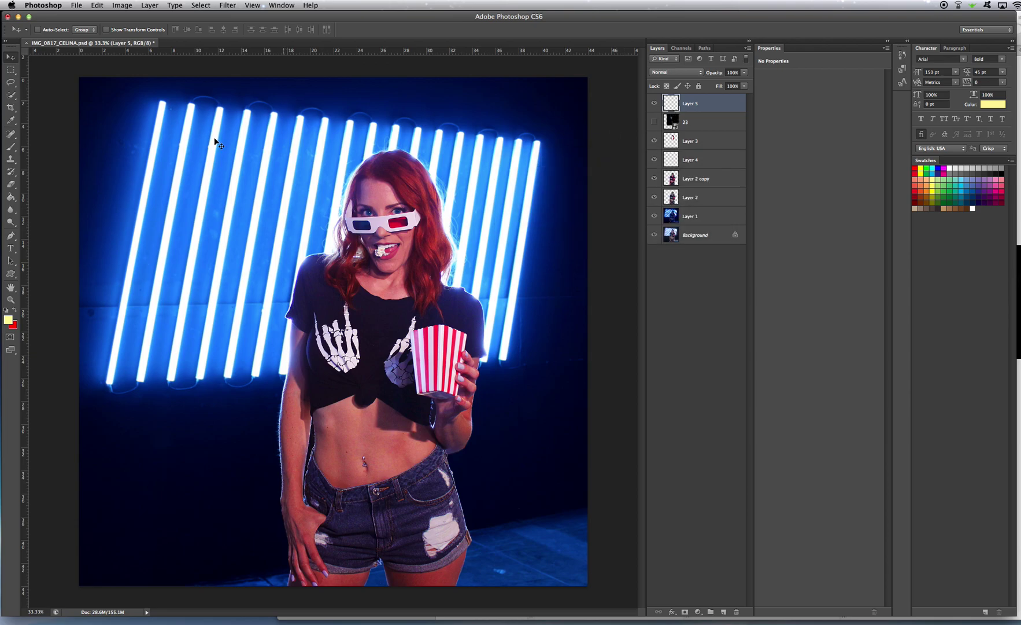
Step: Fill Layer 5 with solid black using the Paint Bucket and set it to Screen blending
{"action": "left_click", "coordinate": [11, 197]}
{"action": "left_click", "coordinate": [14, 311]}
{"action": "left_click", "coordinate": [7, 319]}
{"action": "left_click", "coordinate": [512, 470]}
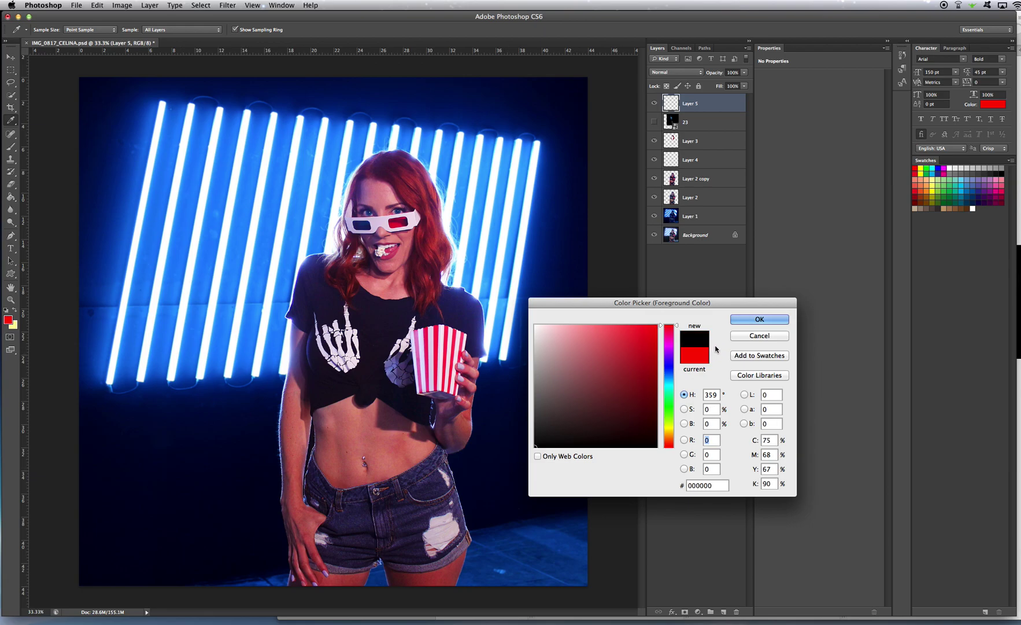
{"action": "left_click", "coordinate": [760, 319]}
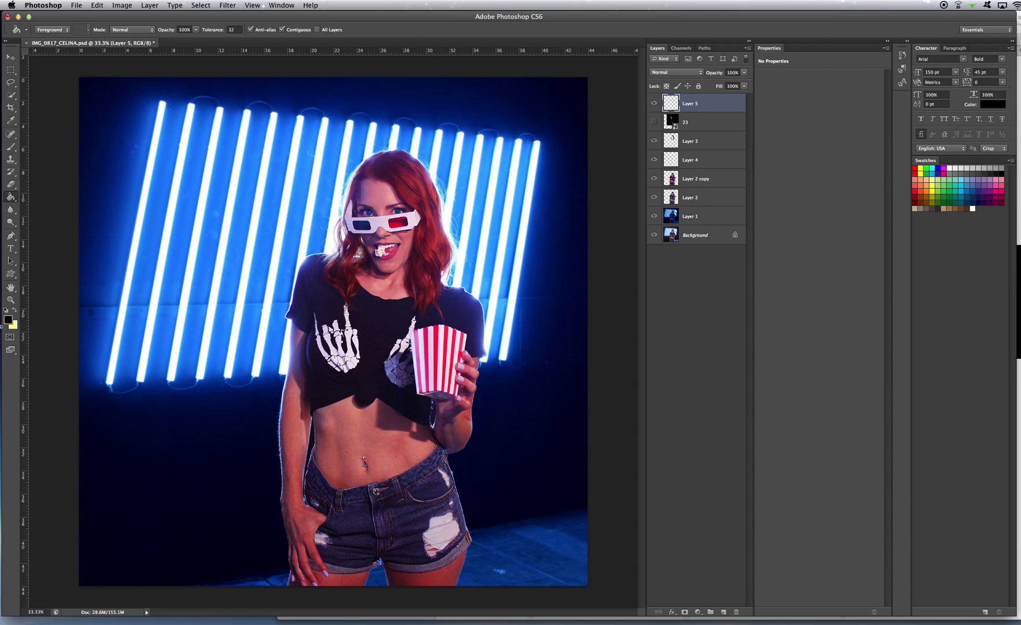
{"action": "left_click", "coordinate": [14, 198]}
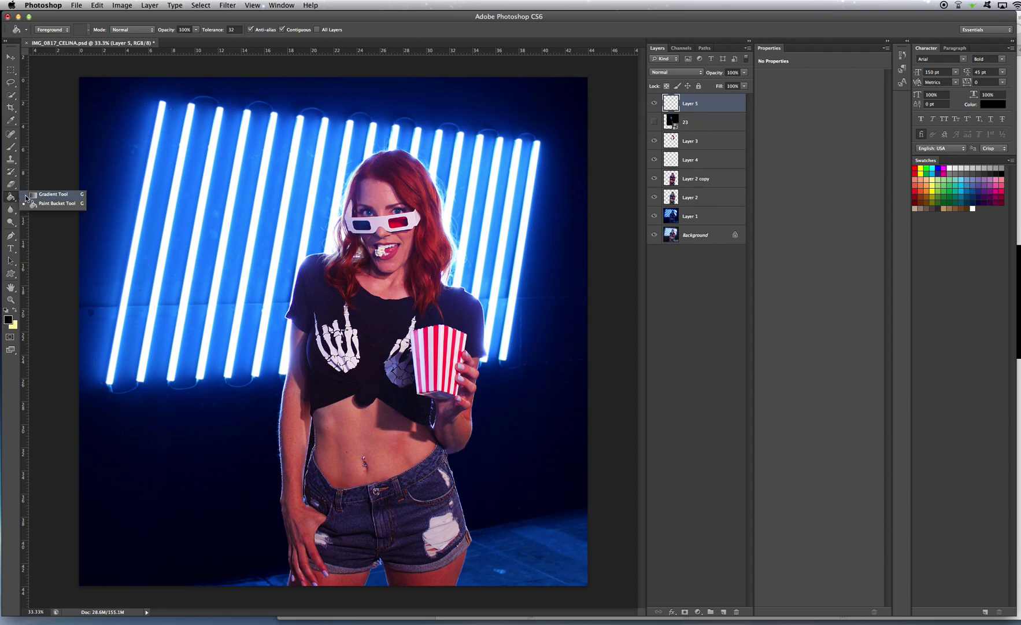
{"action": "left_click", "coordinate": [43, 206]}
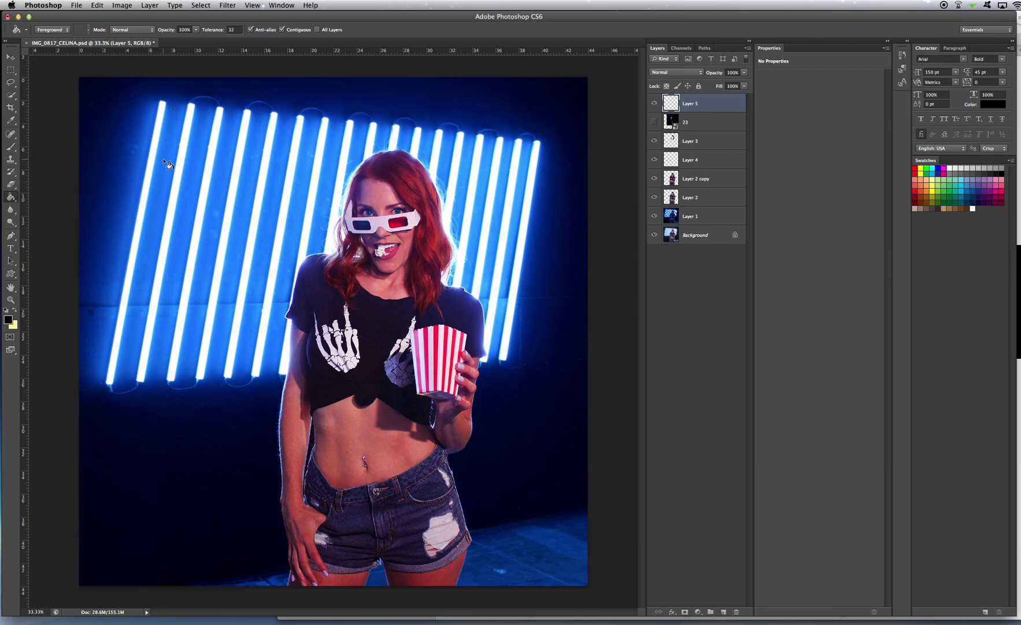
{"action": "left_click", "coordinate": [164, 162]}
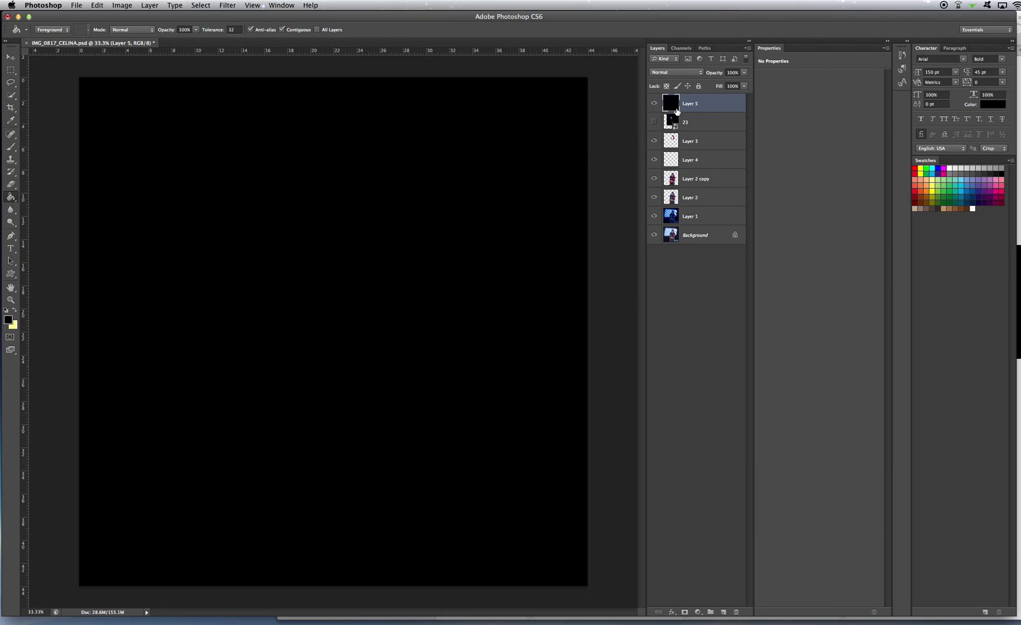
{"action": "left_click", "coordinate": [689, 73]}
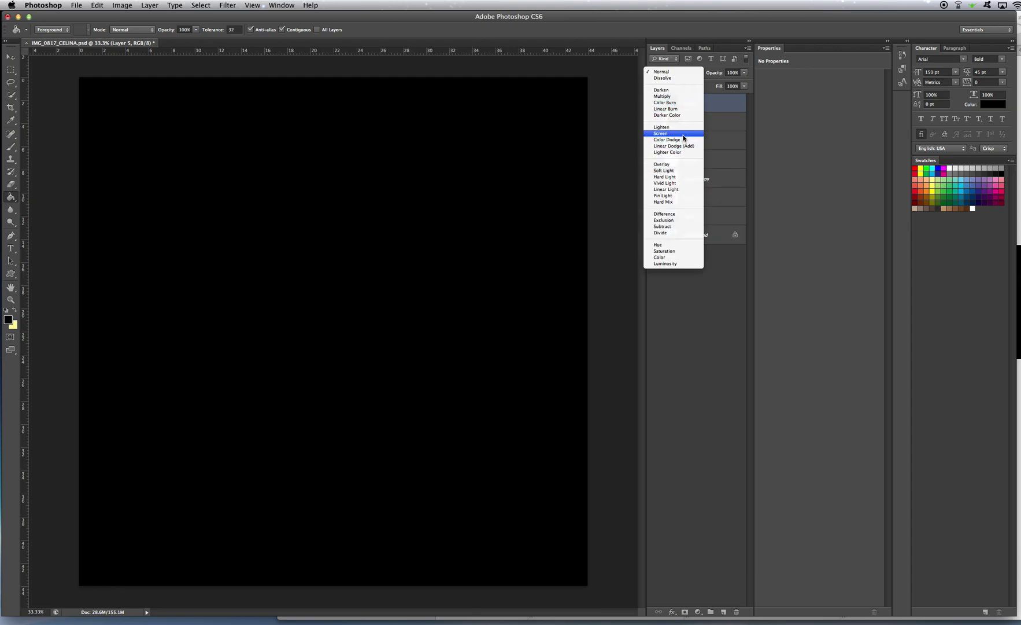
{"action": "left_click", "coordinate": [684, 133]}
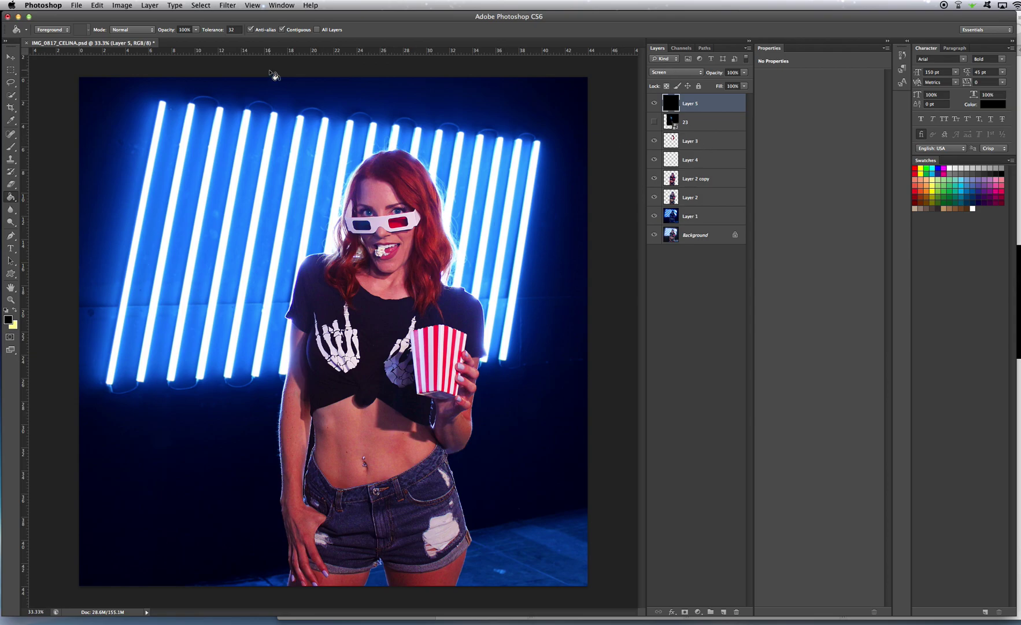
Step: Render a 111% brightness lens flare on Layer 5 and toggle its visibility to compare
{"action": "left_click", "coordinate": [232, 5]}
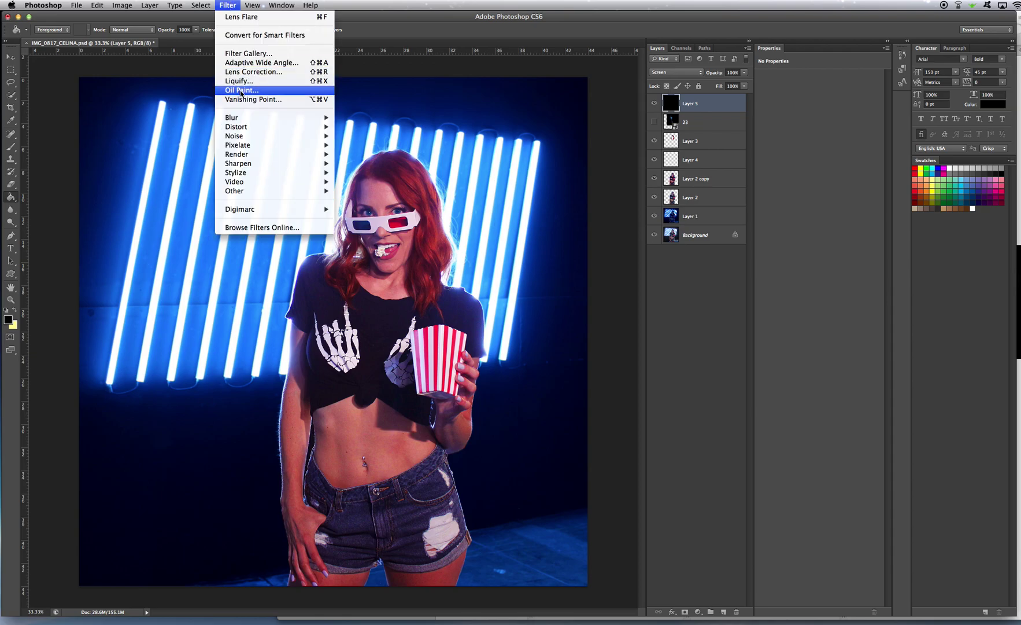
{"action": "mouse_move", "coordinate": [255, 155]}
{"action": "left_click", "coordinate": [377, 184]}
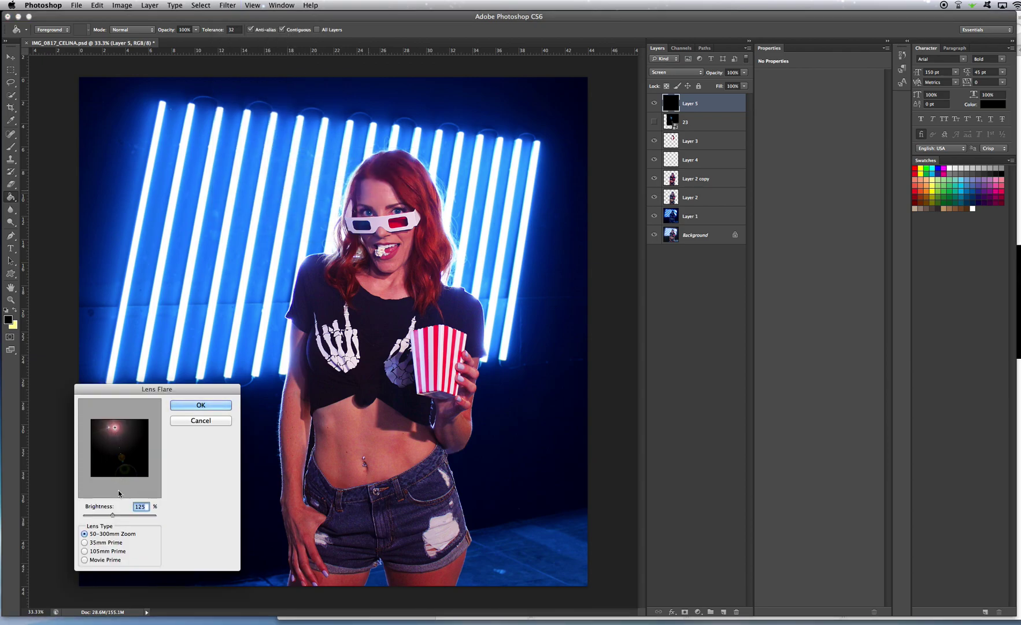
{"action": "left_click_drag", "start_coordinate": [117, 513], "coordinate": [109, 518]}
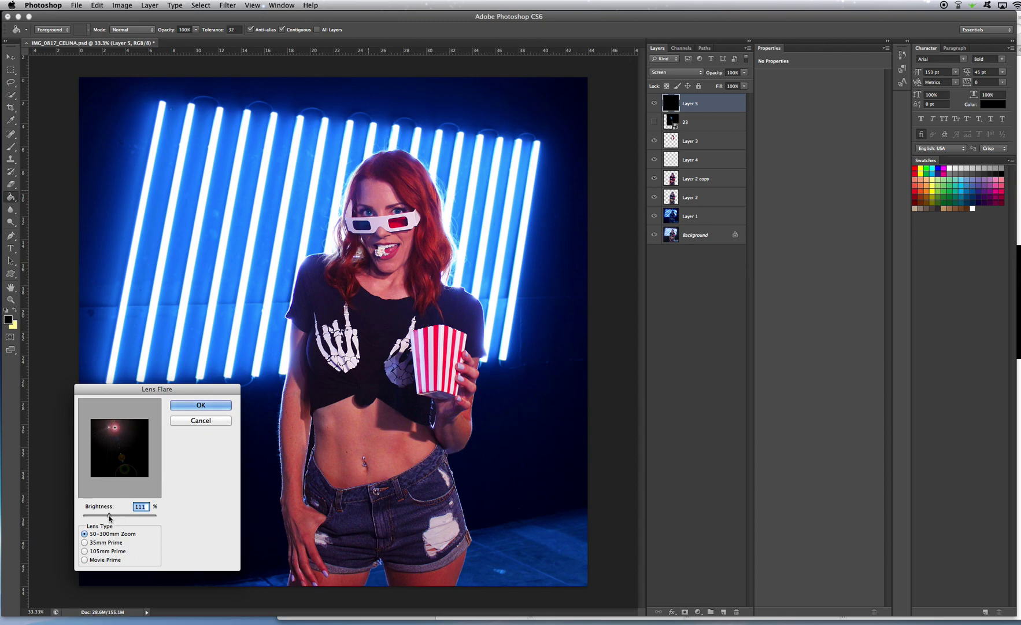
{"action": "left_click", "coordinate": [195, 406]}
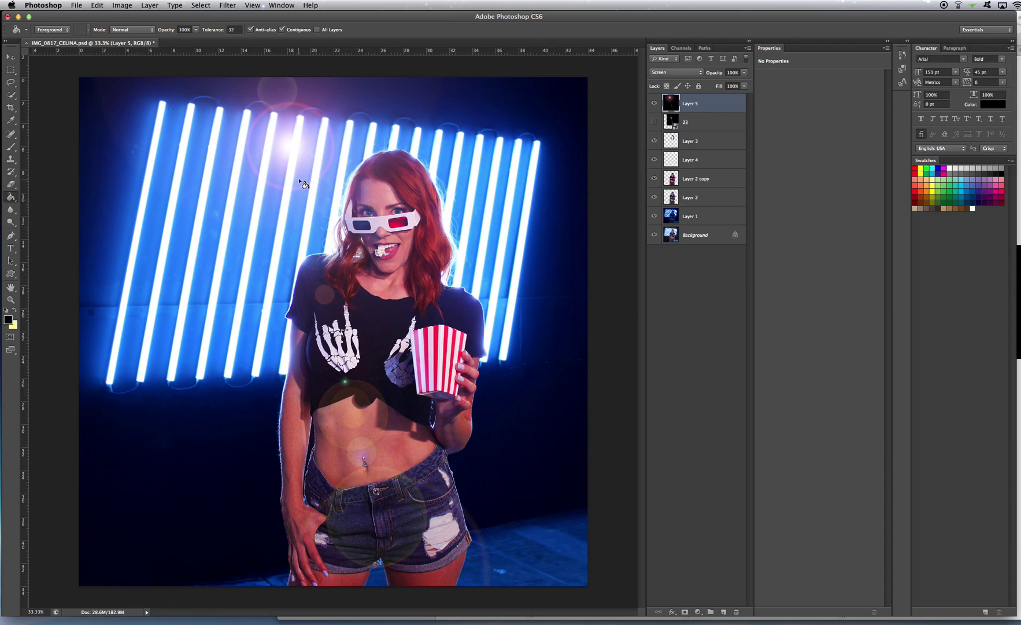
{"action": "left_click", "coordinate": [655, 104]}
{"action": "left_click", "coordinate": [656, 104]}
{"action": "left_click", "coordinate": [655, 103]}
{"action": "left_click", "coordinate": [655, 103]}
Step: Move the Layer 5 lens flare up and left with the Move tool, then undo it
{"action": "left_click", "coordinate": [11, 57]}
{"action": "left_click_drag", "start_coordinate": [355, 221], "coordinate": [393, 236]}
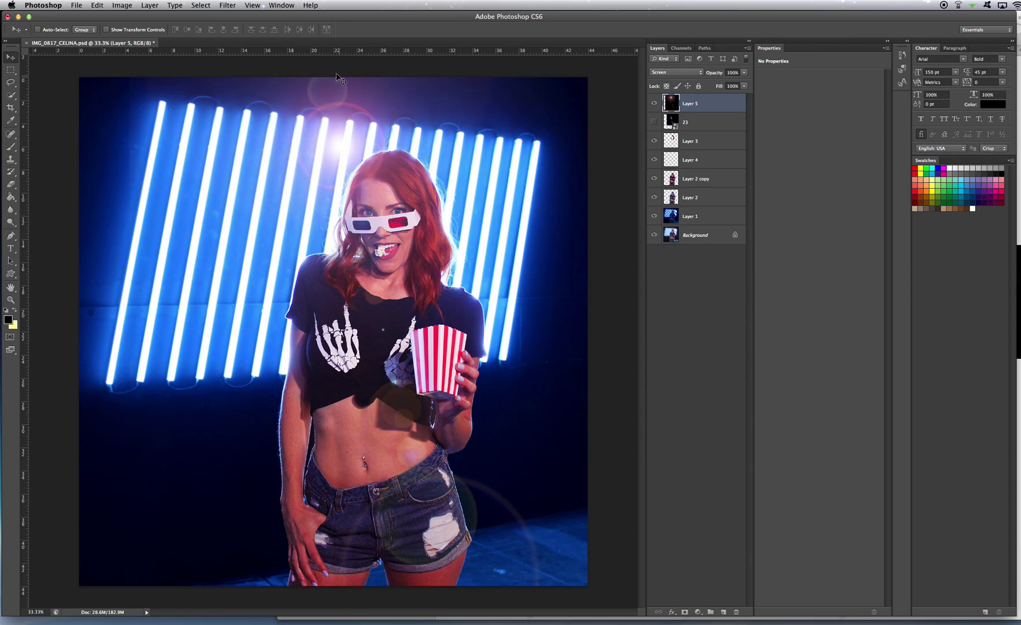
{"action": "left_click_drag", "start_coordinate": [336, 83], "coordinate": [347, 123]}
{"action": "left_click_drag", "start_coordinate": [341, 161], "coordinate": [332, 128]}
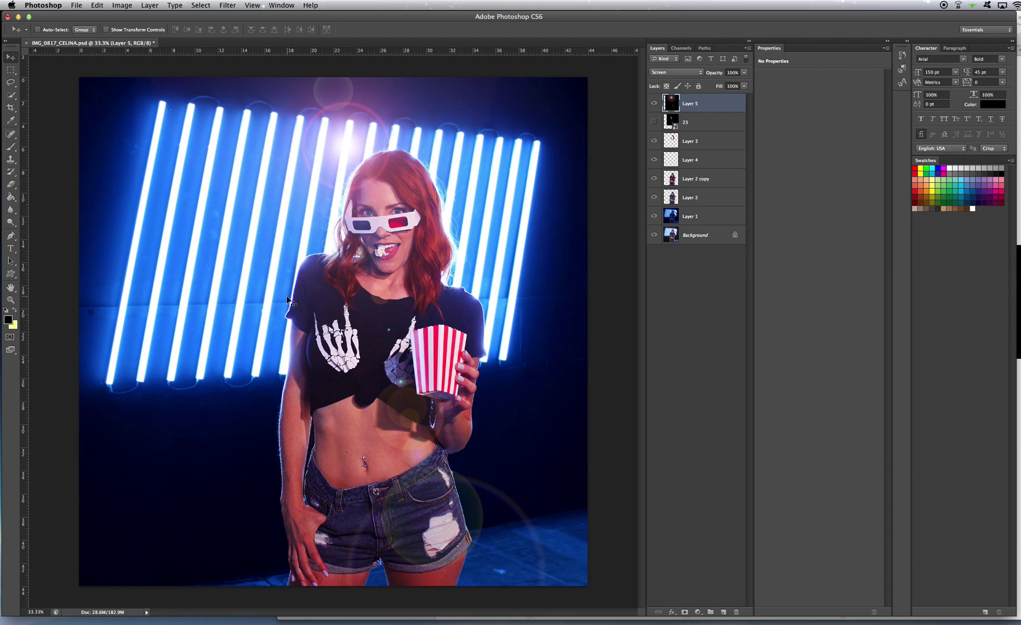
{"action": "key", "text": "ctrl+z"}
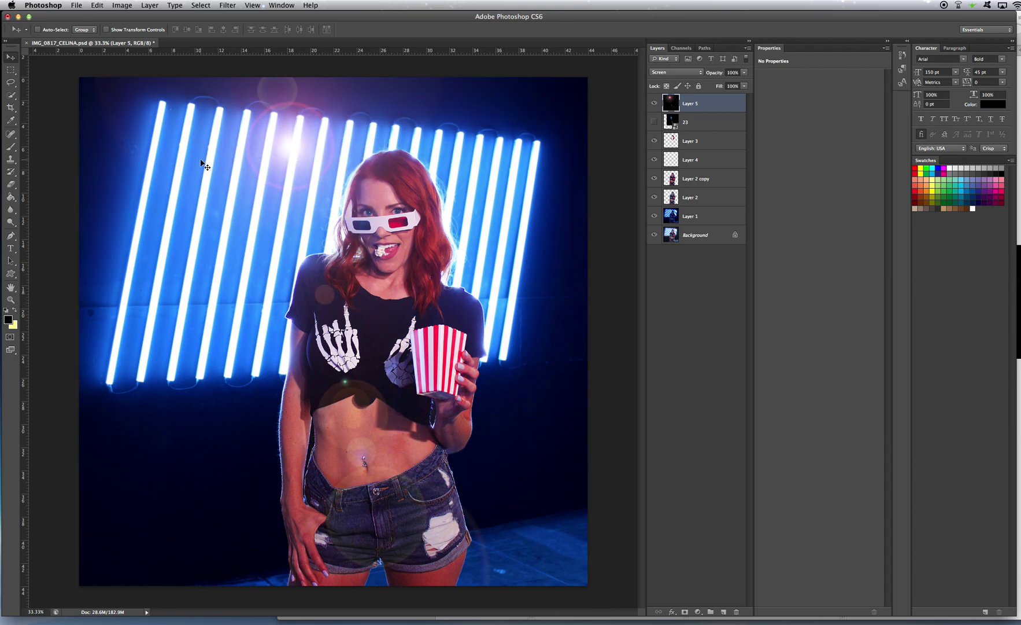
{"action": "left_click", "coordinate": [94, 4]}
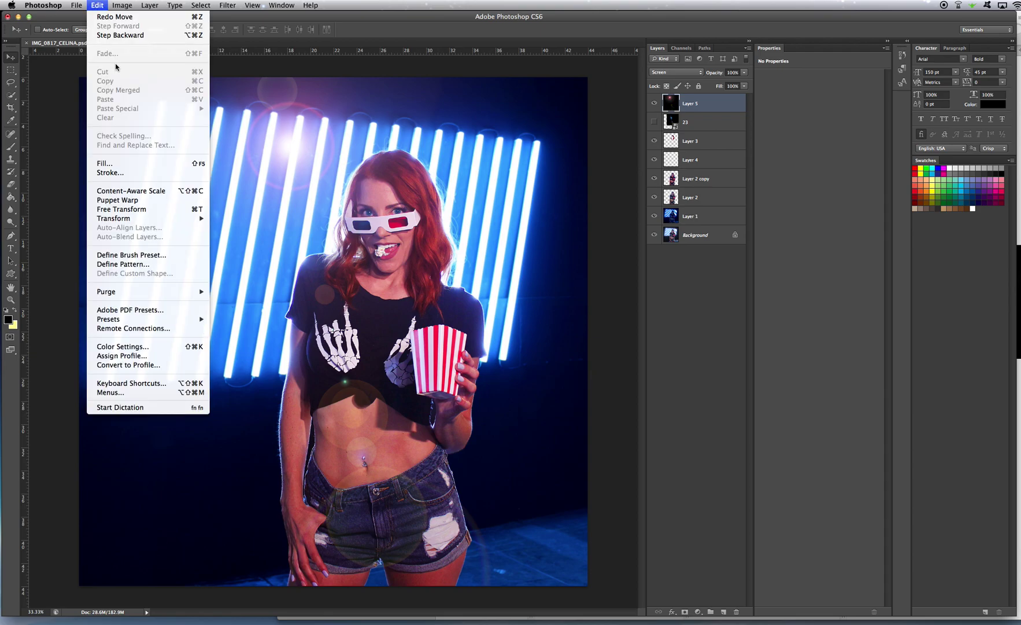
Step: Step back to remove the old flare, then render a 111% lens flare just left of her face
{"action": "left_click", "coordinate": [128, 35]}
{"action": "left_click", "coordinate": [228, 5]}
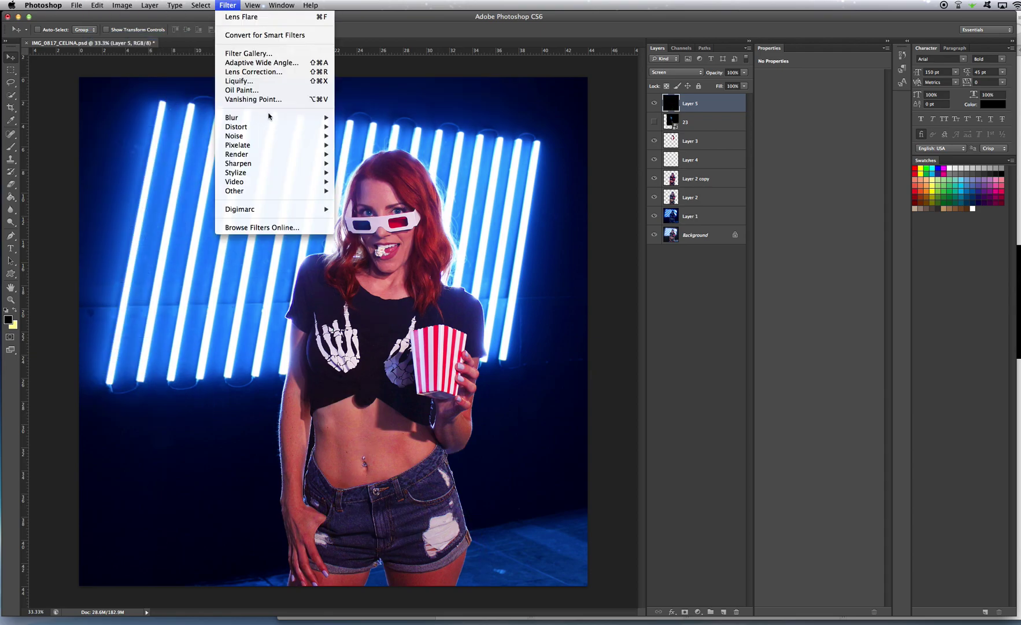
{"action": "mouse_move", "coordinate": [277, 146]}
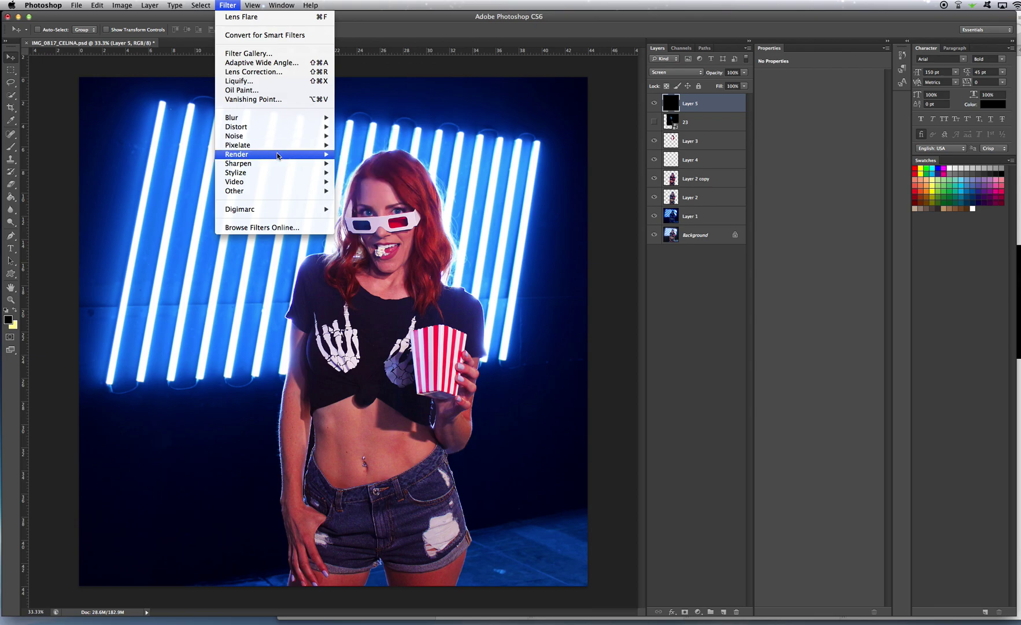
{"action": "left_click", "coordinate": [375, 182]}
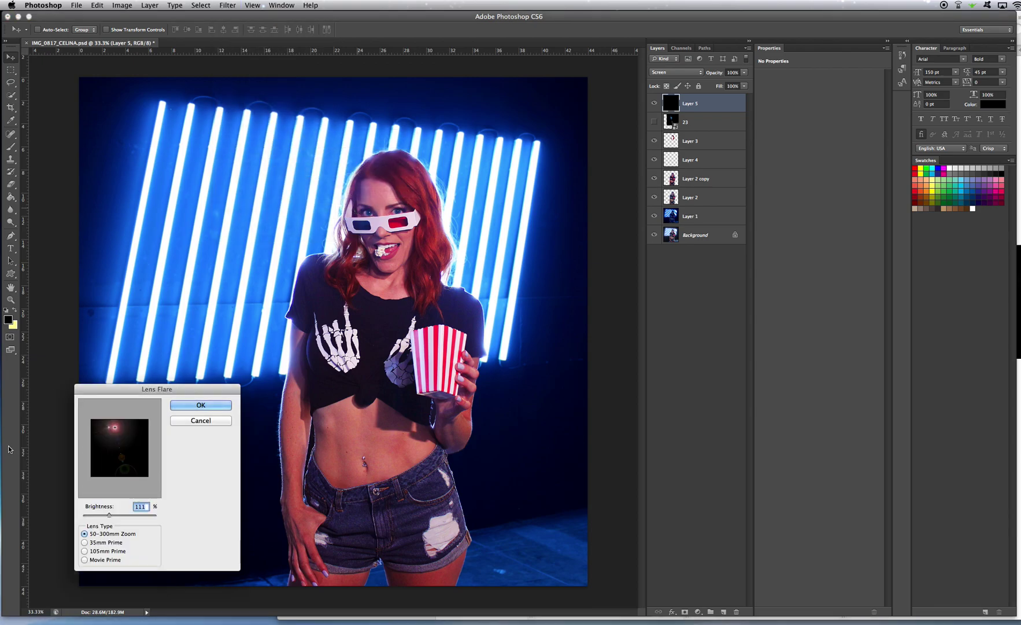
{"action": "left_click", "coordinate": [116, 435]}
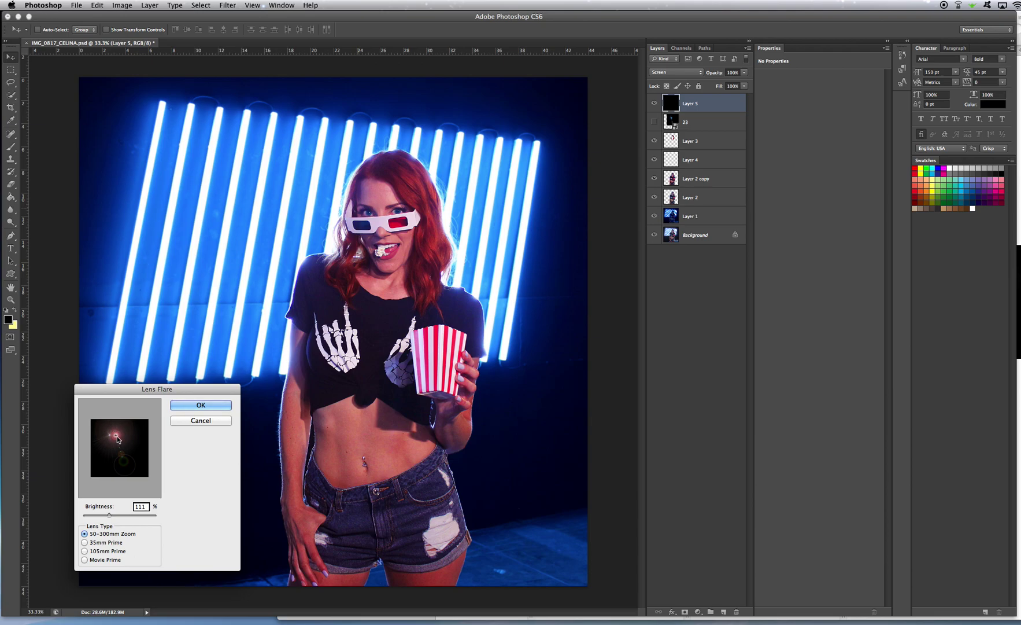
{"action": "left_click", "coordinate": [112, 434]}
{"action": "left_click", "coordinate": [209, 404]}
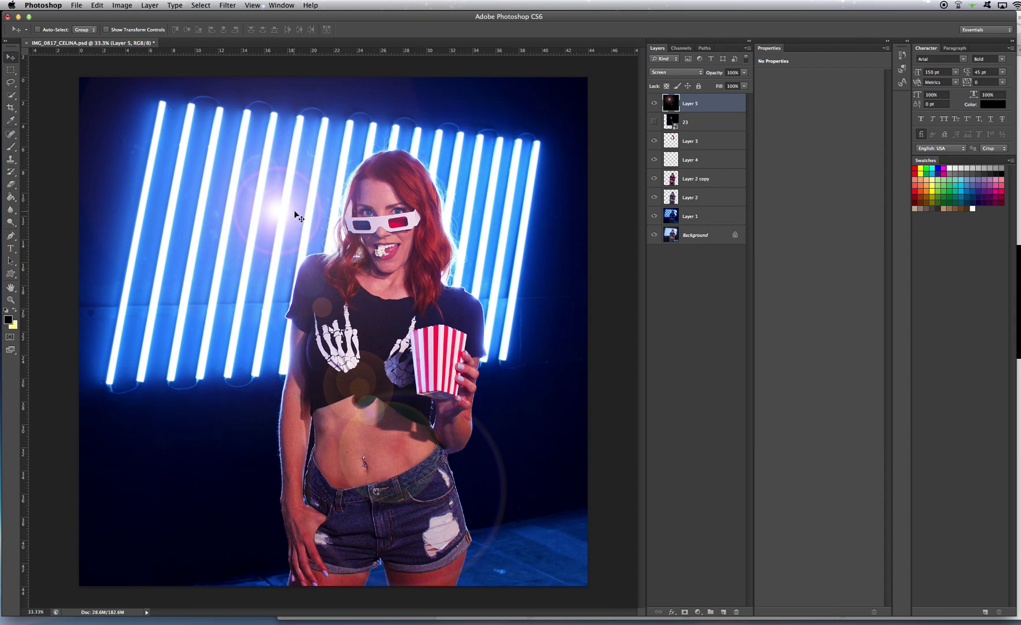
Step: Position the Layer 5 lens flare up-right beside her head, briefly hiding Layer 1 and Background to check it
{"action": "left_click_drag", "start_coordinate": [294, 212], "coordinate": [335, 207]}
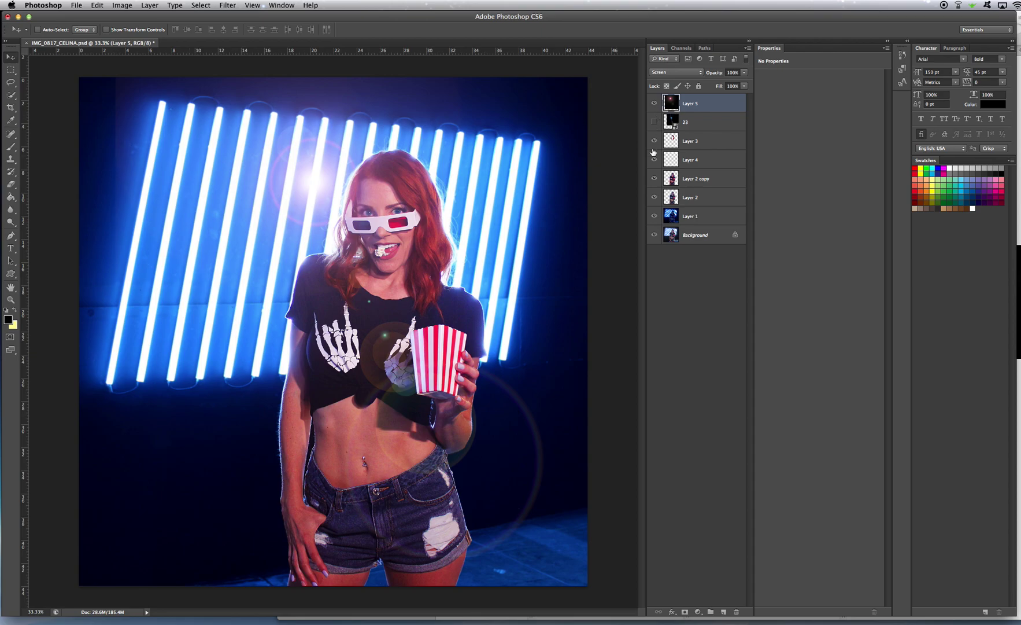
{"action": "left_click", "coordinate": [654, 216]}
{"action": "left_click", "coordinate": [654, 234]}
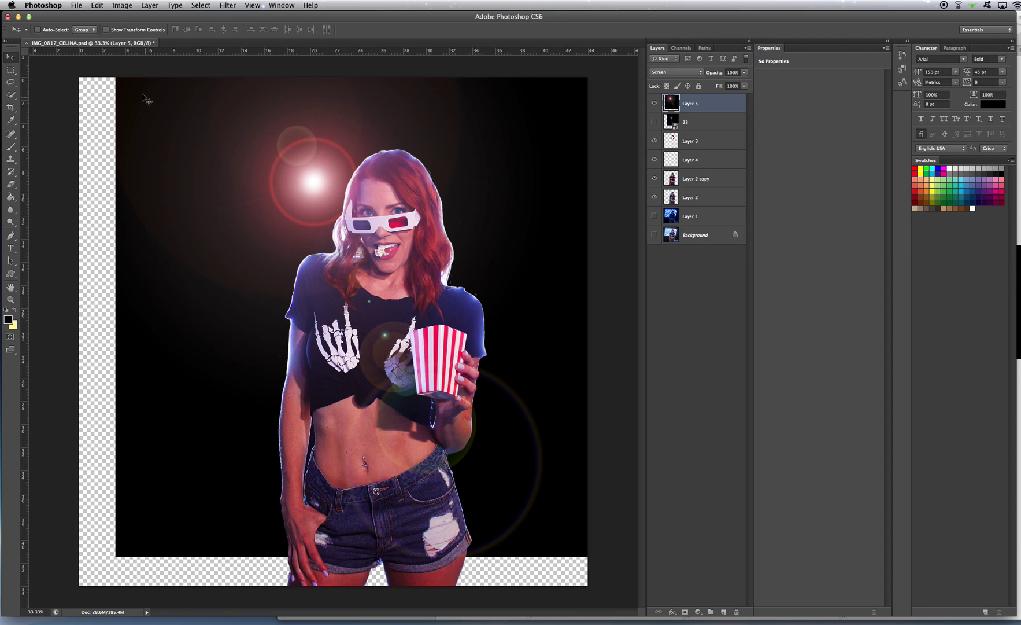
{"action": "left_click", "coordinate": [655, 216]}
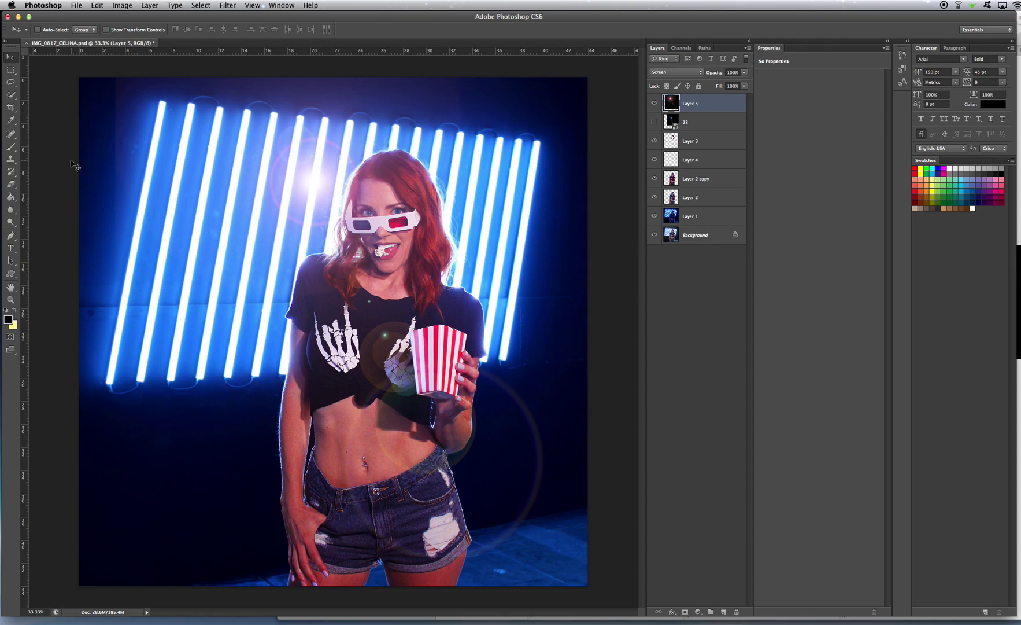
Step: Switch to a 226 px, 0% hardness soft eraser for trimming the lens flare layer
{"action": "left_click", "coordinate": [11, 183]}
{"action": "left_click", "coordinate": [49, 30]}
{"action": "left_click_drag", "start_coordinate": [52, 59], "coordinate": [83, 58]}
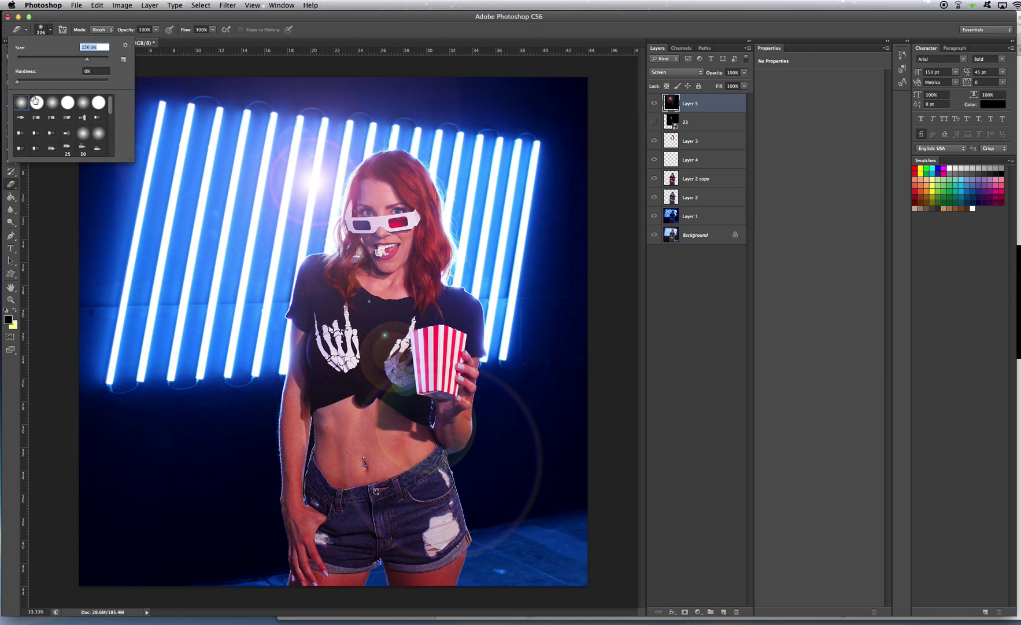
{"action": "left_click", "coordinate": [174, 66]}
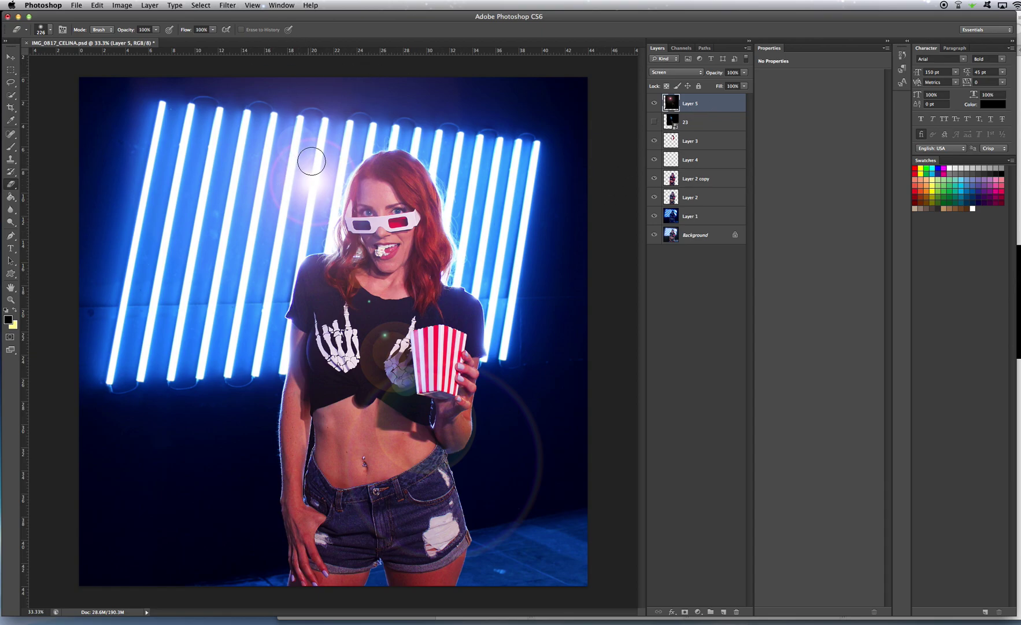
{"action": "left_click", "coordinate": [225, 5]}
Step: Apply a 3.3-pixel Gaussian Blur to the Layer 5 lens flare
{"action": "mouse_move", "coordinate": [272, 118]}
{"action": "left_click", "coordinate": [383, 194]}
{"action": "mouse_move", "coordinate": [619, 484]}
{"action": "left_mouse_down"}
{"action": "mouse_move", "coordinate": [608, 482]}
{"action": "mouse_move", "coordinate": [660, 480]}
{"action": "mouse_move", "coordinate": [616, 483]}
{"action": "left_mouse_up"}
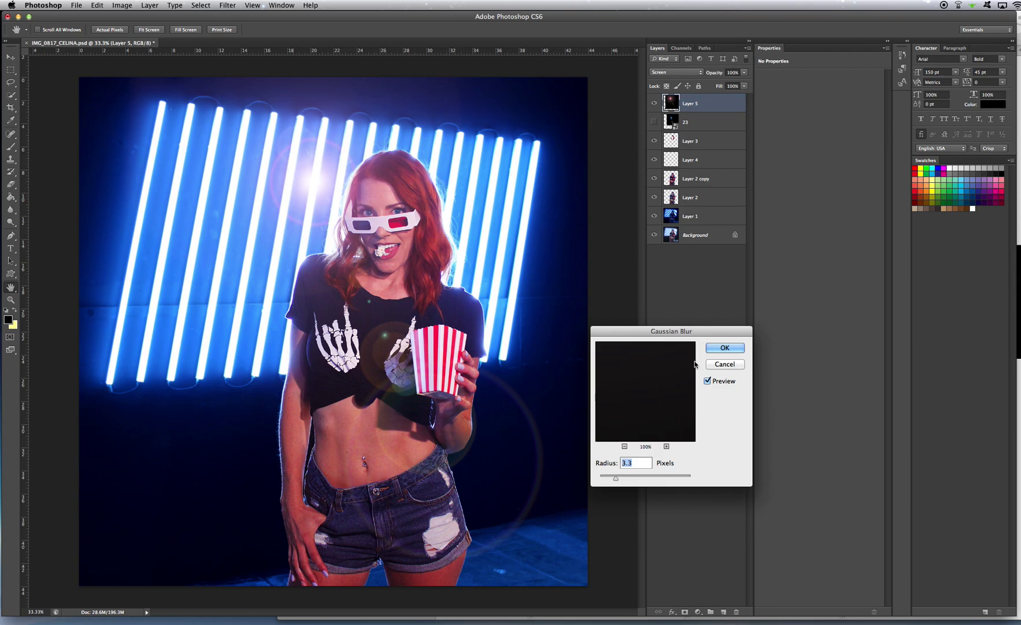
{"action": "left_click", "coordinate": [713, 348]}
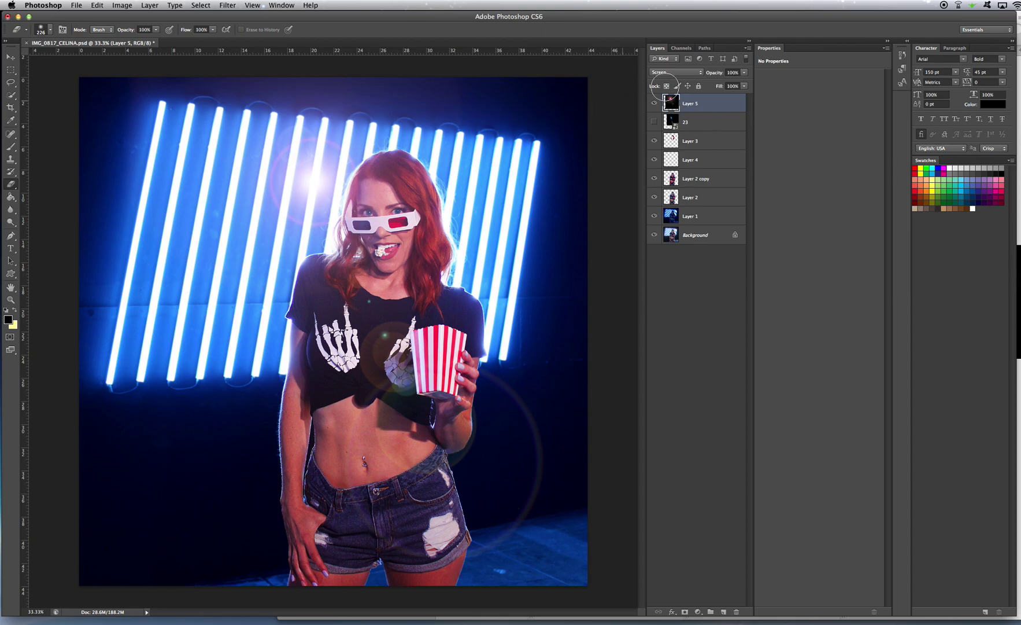
Step: Set Color Balance on the flare to Cyan/Red -80, Magenta/Green -21, Yellow/Blue +82
{"action": "left_click", "coordinate": [120, 5]}
{"action": "mouse_move", "coordinate": [133, 34]}
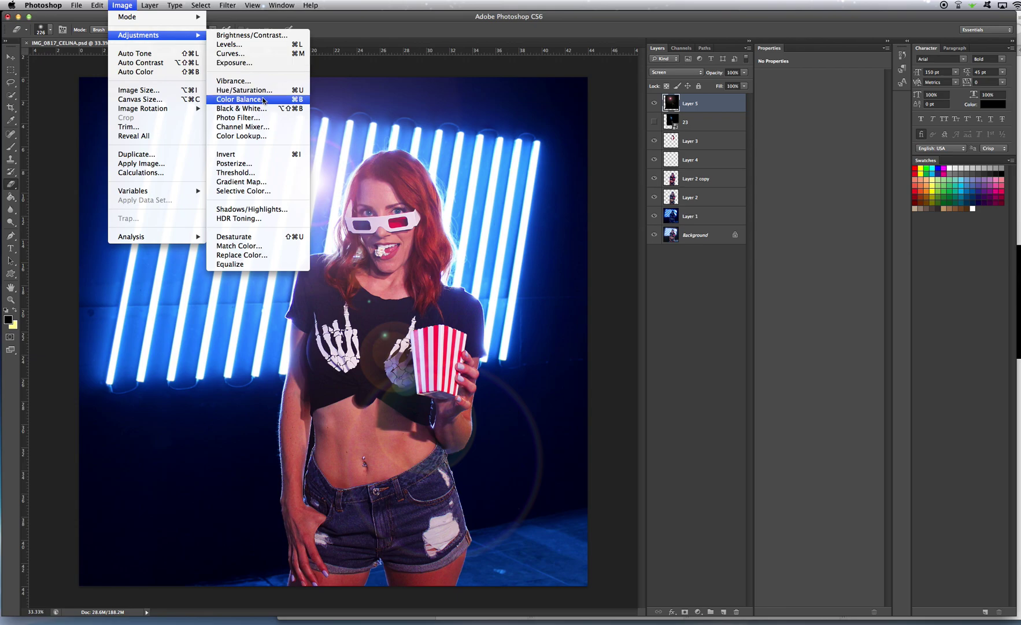
{"action": "left_click", "coordinate": [264, 102]}
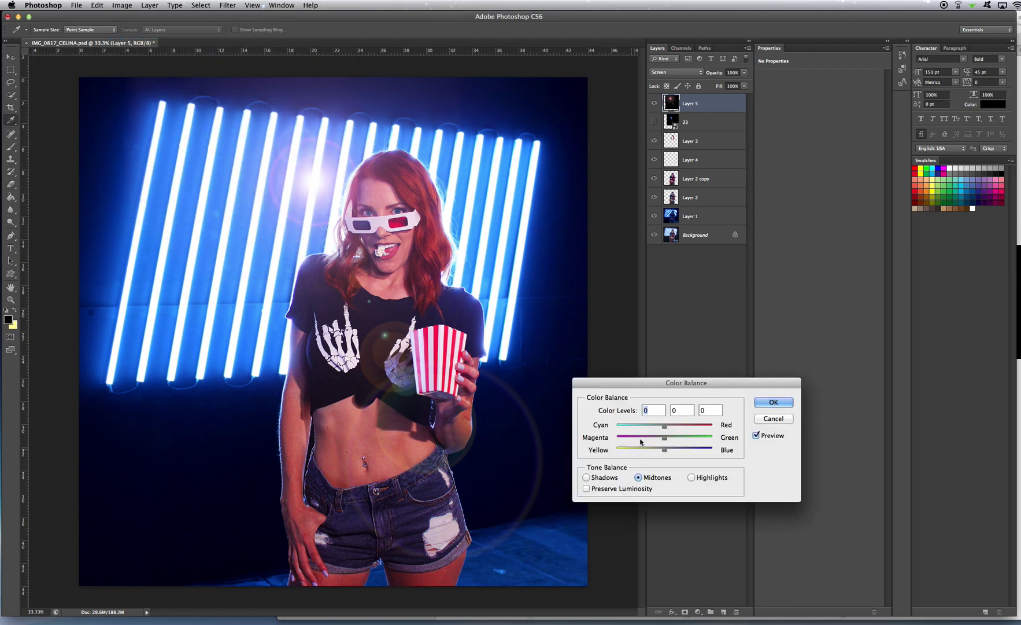
{"action": "left_click_drag", "start_coordinate": [666, 426], "coordinate": [570, 425]}
{"action": "mouse_move", "coordinate": [666, 450]}
{"action": "left_mouse_down"}
{"action": "mouse_move", "coordinate": [715, 450]}
{"action": "mouse_move", "coordinate": [614, 446]}
{"action": "mouse_move", "coordinate": [712, 443]}
{"action": "mouse_move", "coordinate": [626, 441]}
{"action": "mouse_move", "coordinate": [657, 441]}
{"action": "mouse_move", "coordinate": [650, 425]}
{"action": "mouse_move", "coordinate": [638, 431]}
{"action": "mouse_move", "coordinate": [664, 430]}
{"action": "mouse_move", "coordinate": [672, 451]}
{"action": "mouse_move", "coordinate": [666, 428]}
{"action": "left_mouse_up"}
{"action": "left_click_drag", "start_coordinate": [666, 428], "coordinate": [626, 428]}
{"action": "left_click_drag", "start_coordinate": [675, 453], "coordinate": [626, 428]}
Step: Accept the Color Balance tint, then toggle the Layer 5 lens flare on and off to compare
{"action": "left_click", "coordinate": [774, 402]}
{"action": "key", "text": "e"}
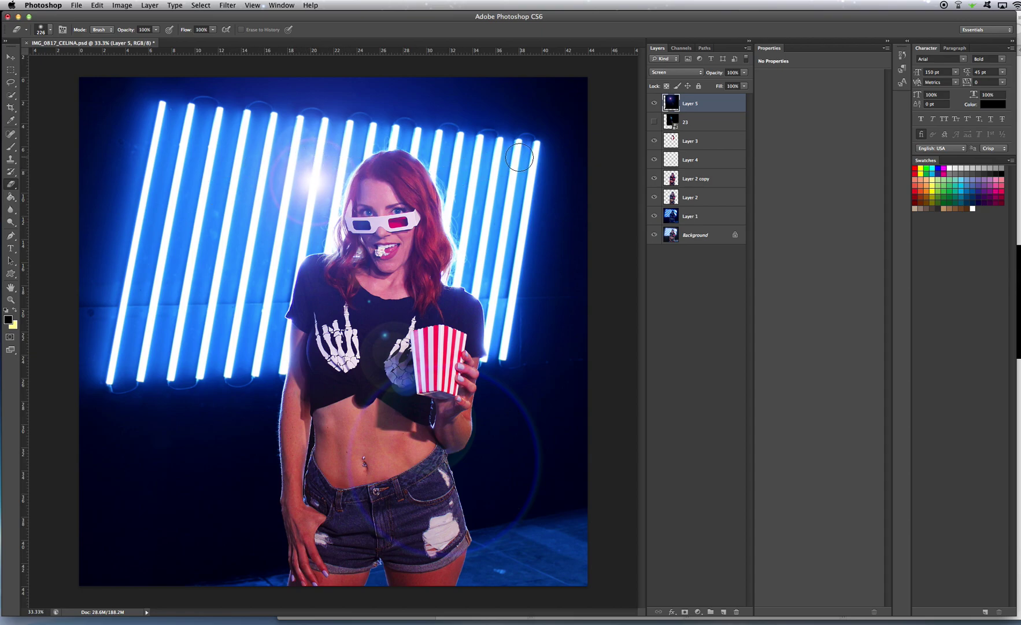
{"action": "left_click", "coordinate": [654, 104]}
{"action": "left_click", "coordinate": [654, 104]}
{"action": "left_click", "coordinate": [654, 103]}
{"action": "left_click", "coordinate": [654, 104]}
{"action": "left_click", "coordinate": [654, 103]}
{"action": "left_click", "coordinate": [655, 104]}
{"action": "left_click", "coordinate": [654, 103]}
{"action": "left_click", "coordinate": [654, 103]}
Step: Toggle the flare and face-glow layers once more, leaving both visible
{"action": "left_click", "coordinate": [655, 104]}
Step: Toggle the face and chest glow layer repeatedly to compare the portrait with and without it
{"action": "left_click", "coordinate": [654, 123]}
{"action": "left_click", "coordinate": [654, 122]}
{"action": "left_click", "coordinate": [654, 123]}
{"action": "left_click", "coordinate": [654, 123]}
{"action": "left_click", "coordinate": [654, 122]}
{"action": "left_click", "coordinate": [654, 122]}
{"action": "left_click", "coordinate": [655, 123]}
{"action": "left_click", "coordinate": [654, 123]}
{"action": "left_click", "coordinate": [654, 123]}
{"action": "left_click", "coordinate": [654, 123]}
{"action": "left_click", "coordinate": [655, 123]}
{"action": "left_click", "coordinate": [655, 123]}
{"action": "left_click", "coordinate": [654, 123]}
{"action": "left_click", "coordinate": [654, 103]}
{"action": "left_click", "coordinate": [654, 103]}
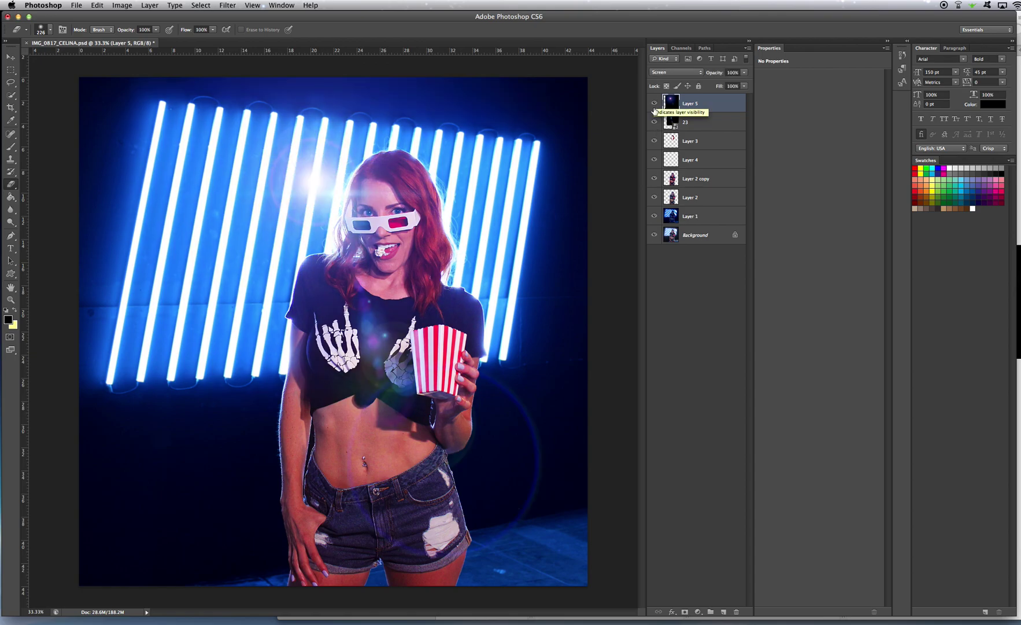
{"action": "left_click", "coordinate": [654, 104]}
{"action": "left_click", "coordinate": [654, 122]}
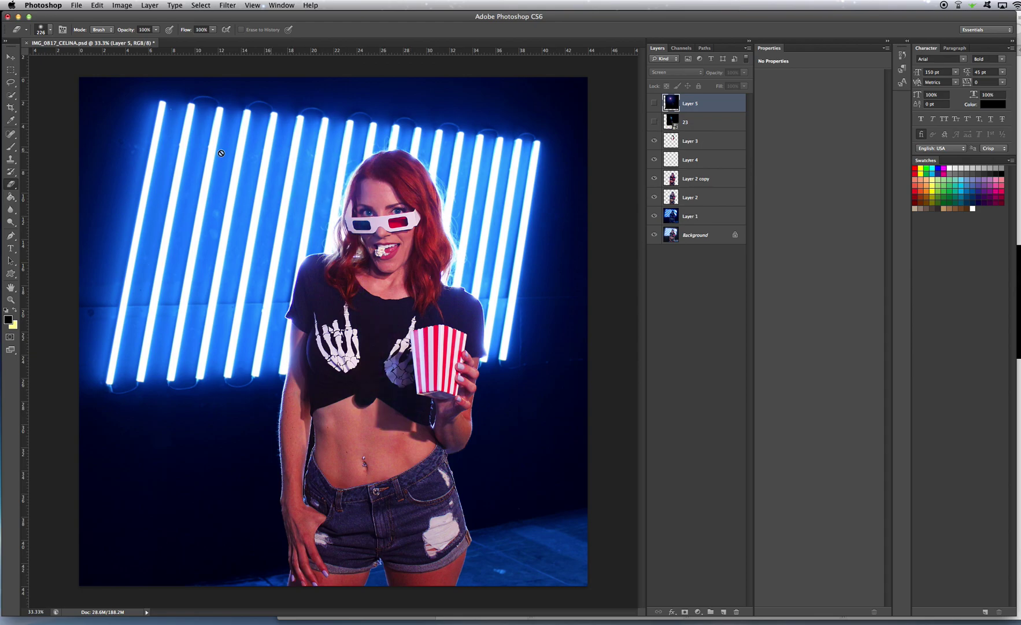
{"action": "left_click", "coordinate": [654, 123]}
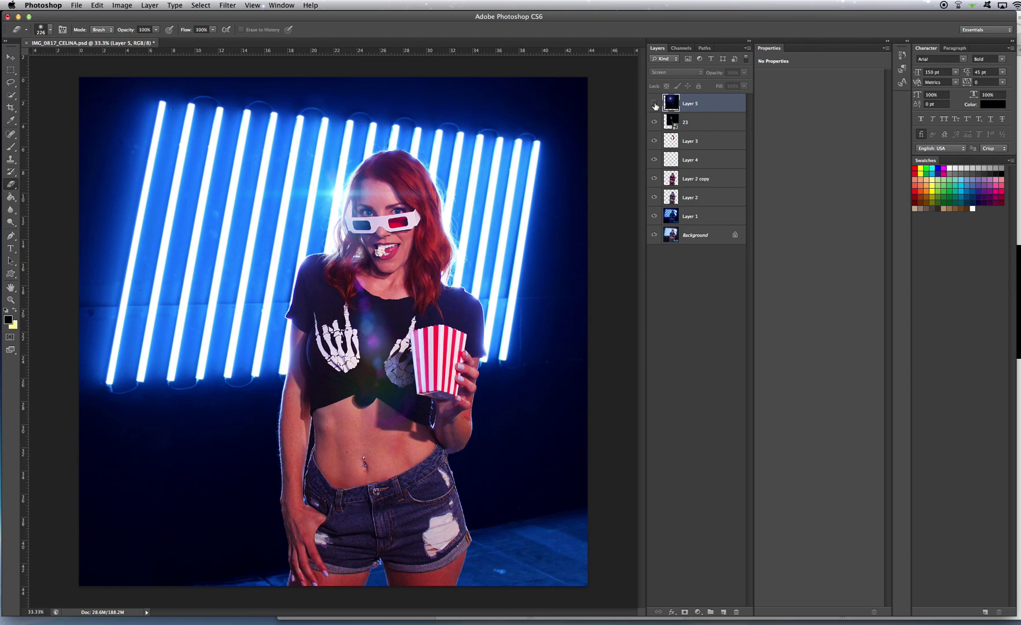
{"action": "left_click", "coordinate": [655, 104]}
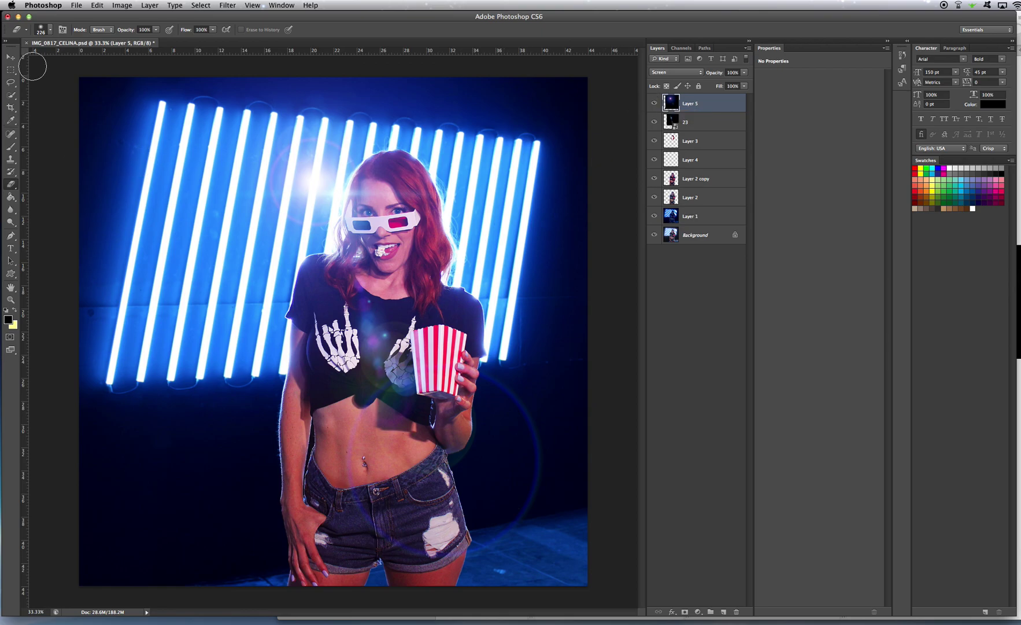
Step: Move the Layer 5 flare to the top of the leftmost neon tubes in the upper left
{"action": "left_click", "coordinate": [10, 58]}
{"action": "left_click_drag", "start_coordinate": [317, 178], "coordinate": [162, 113]}
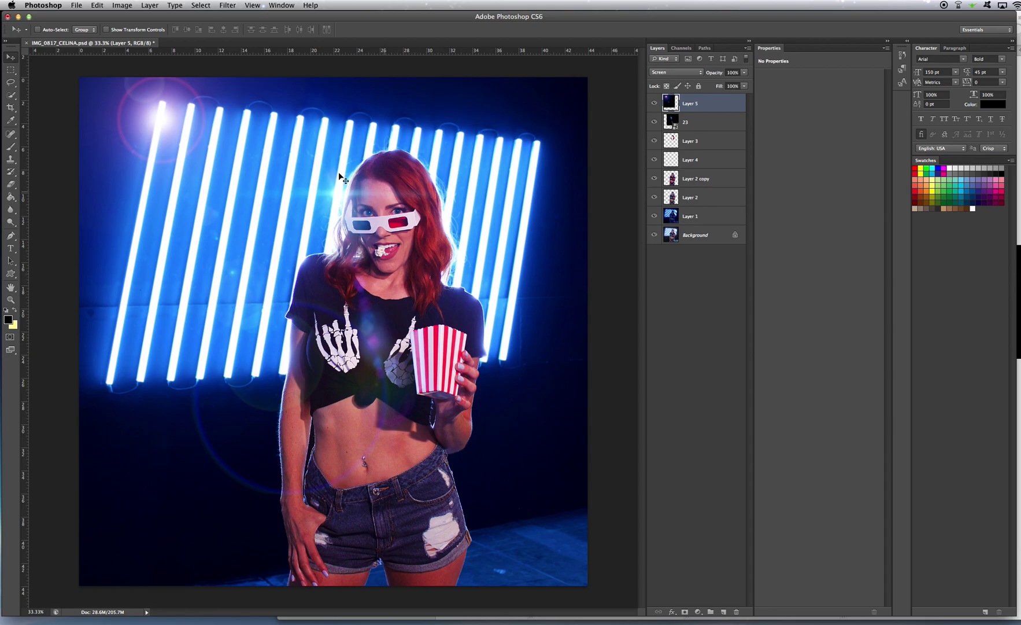
{"action": "left_click_drag", "start_coordinate": [205, 152], "coordinate": [243, 166]}
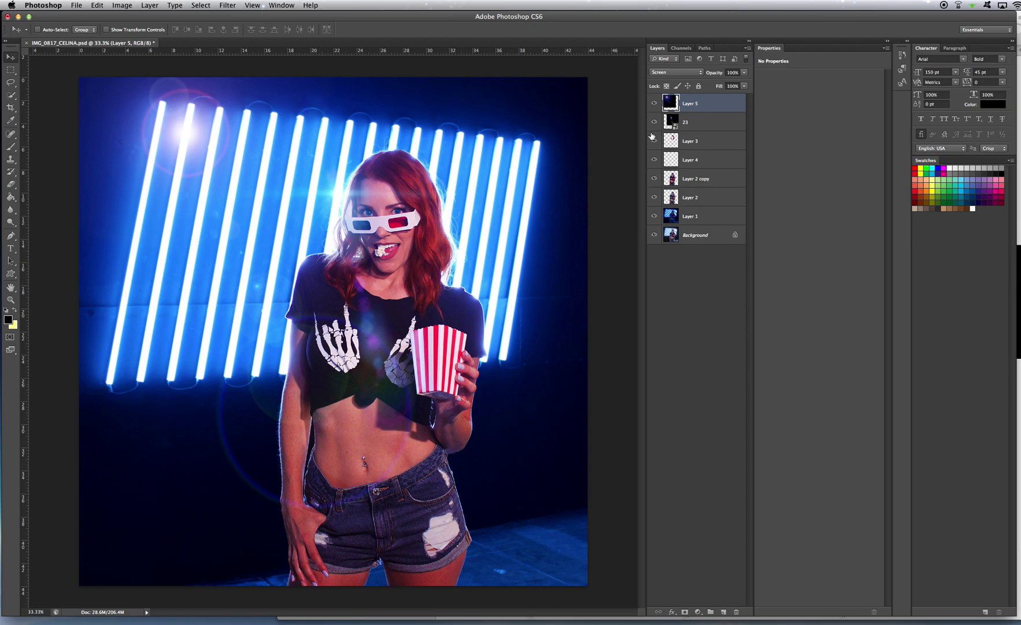
Step: Hide and re-show the glow and flare layers to check the new flare placement
{"action": "left_click_drag", "start_coordinate": [655, 122], "coordinate": [654, 106]}
{"action": "left_click", "coordinate": [654, 105]}
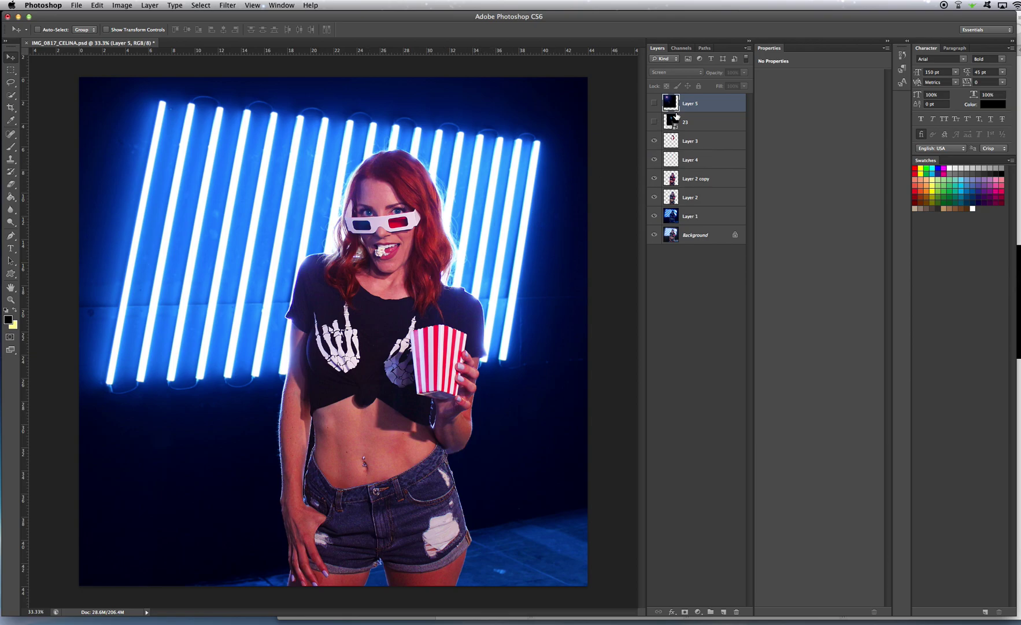
{"action": "left_click", "coordinate": [654, 122]}
{"action": "left_click", "coordinate": [655, 103]}
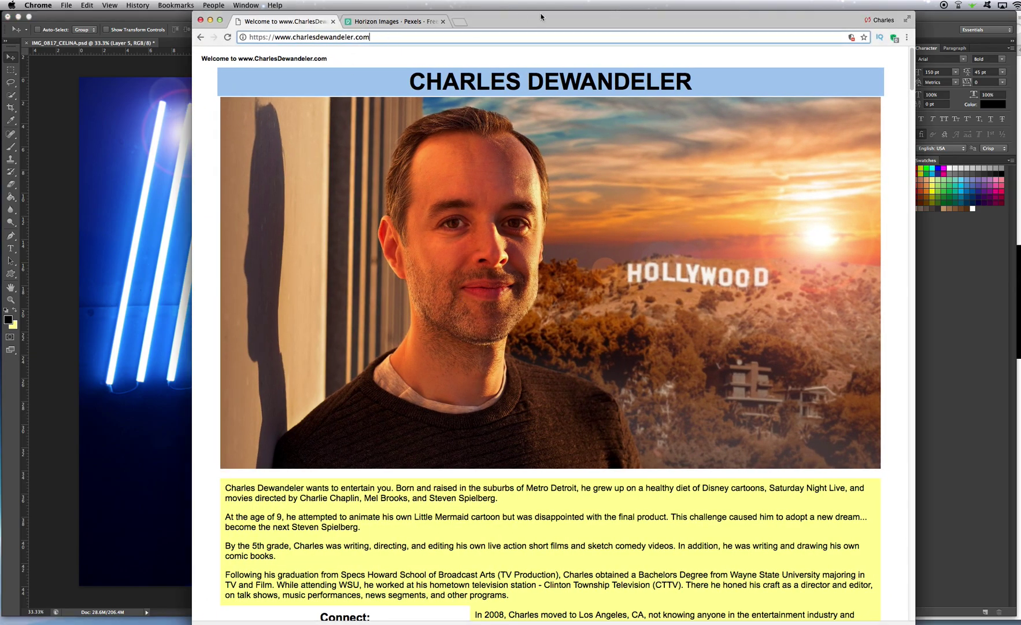
Step: Shift the Chrome window left and scroll the author's site down to the Black Ice book section
{"action": "left_click_drag", "start_coordinate": [542, 17], "coordinate": [431, 17]}
{"action": "scroll", "coordinate": [430, 267], "scroll_direction": "down", "scroll_amount": 15}
{"action": "scroll", "coordinate": [431, 270], "scroll_direction": "down", "scroll_amount": 12}
{"action": "scroll", "coordinate": [531, 303], "scroll_direction": "up", "scroll_amount": 4}
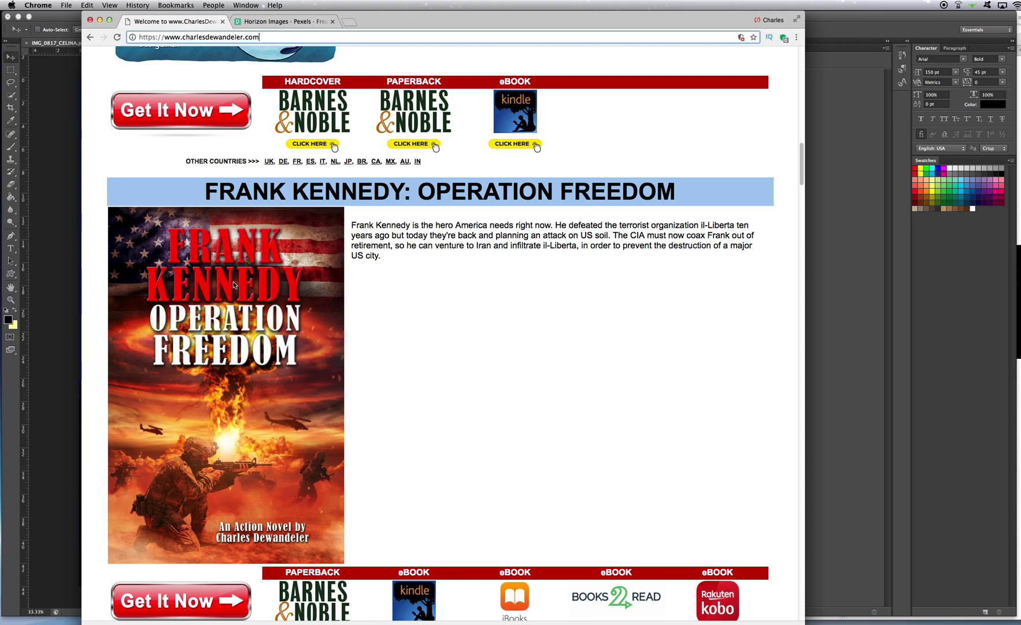
{"action": "scroll", "coordinate": [236, 281], "scroll_direction": "down", "scroll_amount": 3}
{"action": "scroll", "coordinate": [314, 322], "scroll_direction": "down", "scroll_amount": 20}
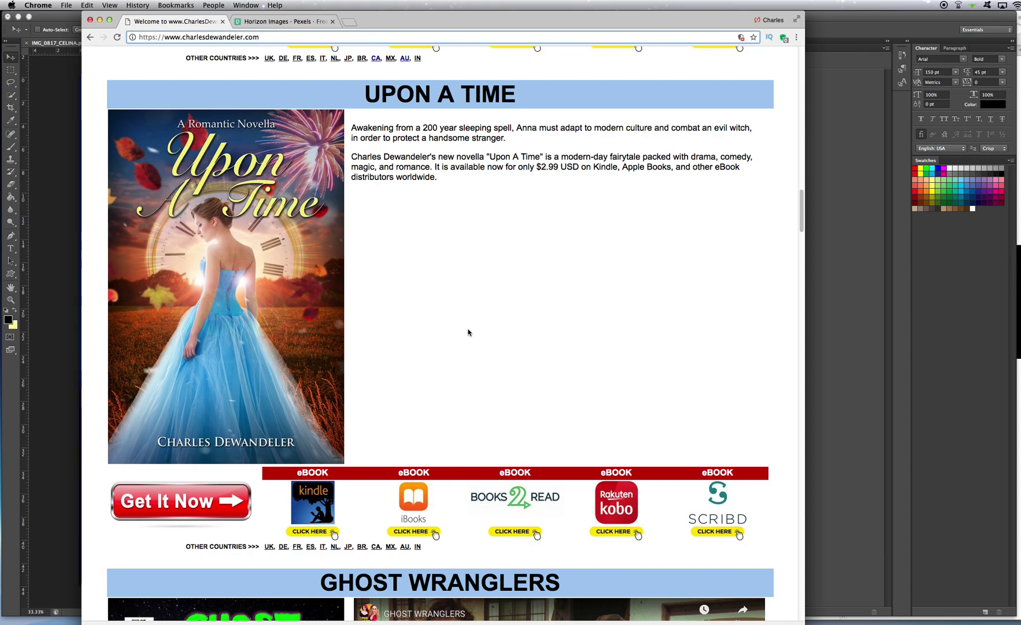
{"action": "scroll", "coordinate": [286, 220], "scroll_direction": "down", "scroll_amount": 1}
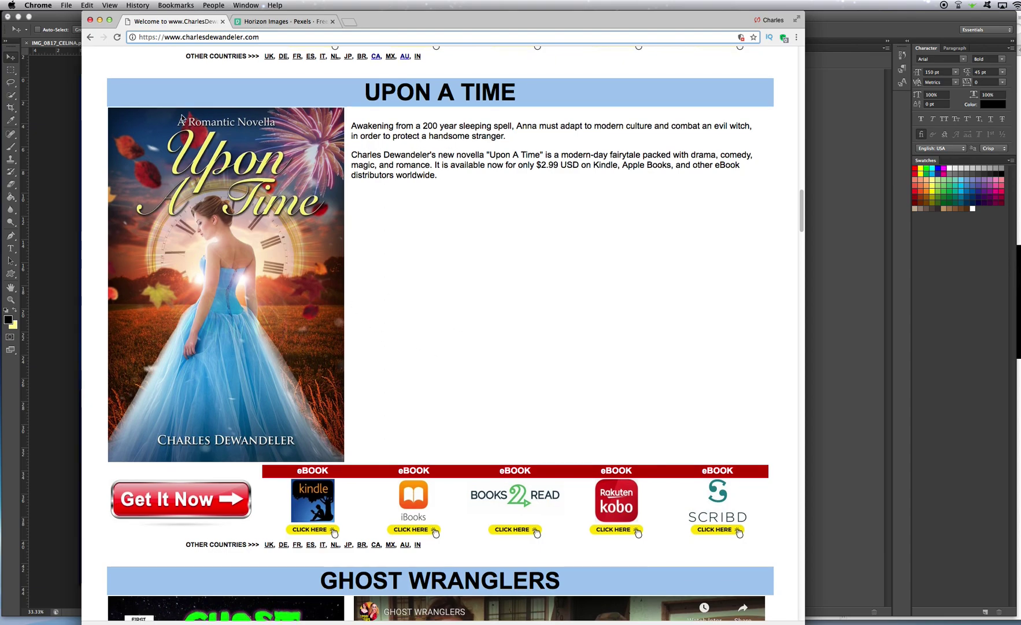
{"action": "scroll", "coordinate": [397, 272], "scroll_direction": "down", "scroll_amount": 8}
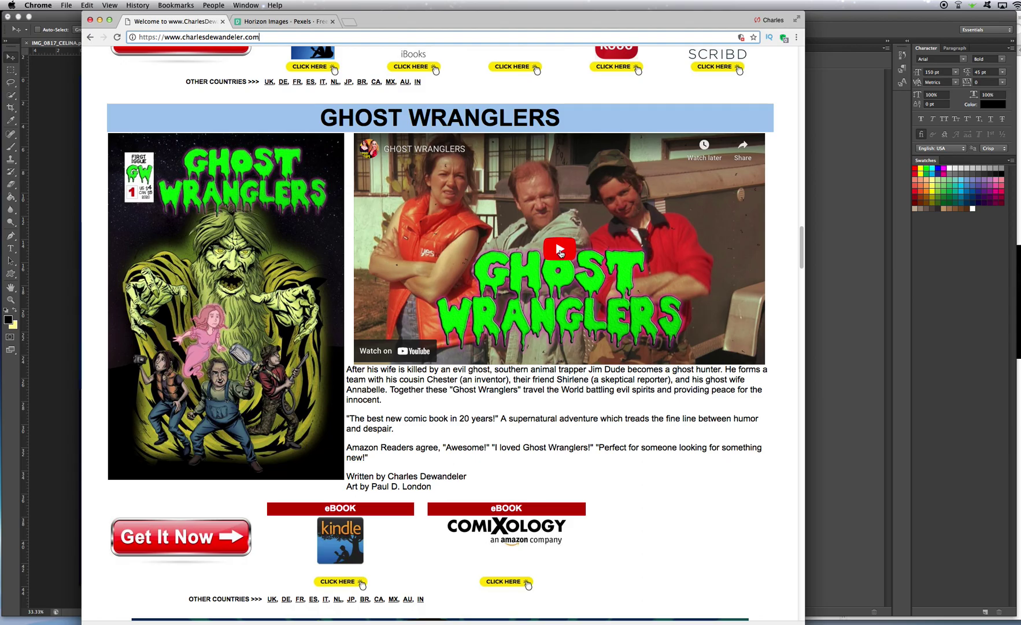
{"action": "scroll", "coordinate": [538, 303], "scroll_direction": "down", "scroll_amount": 9}
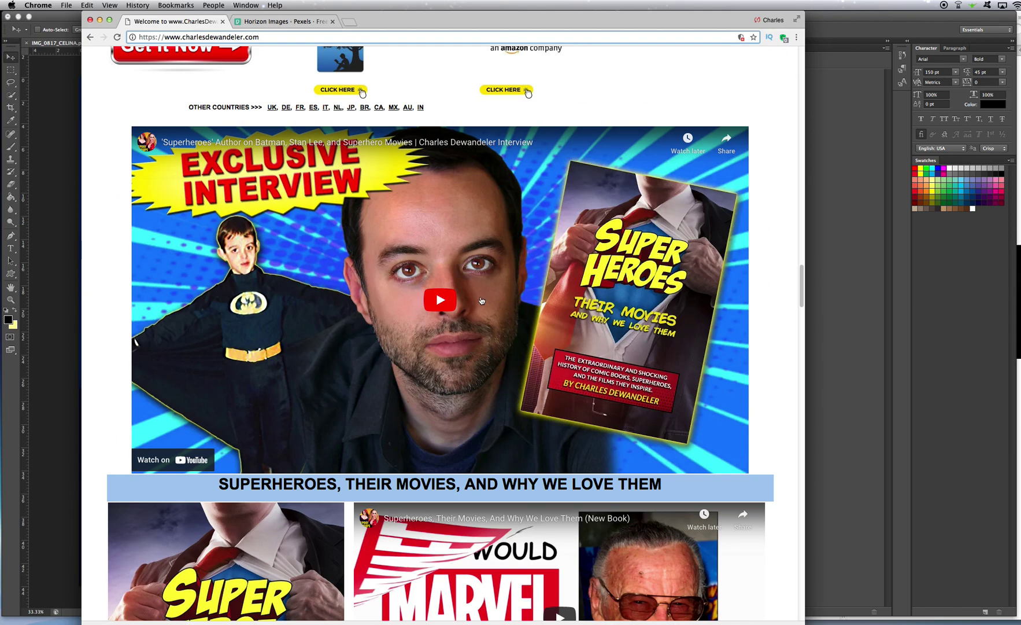
{"action": "scroll", "coordinate": [481, 301], "scroll_direction": "down", "scroll_amount": 20}
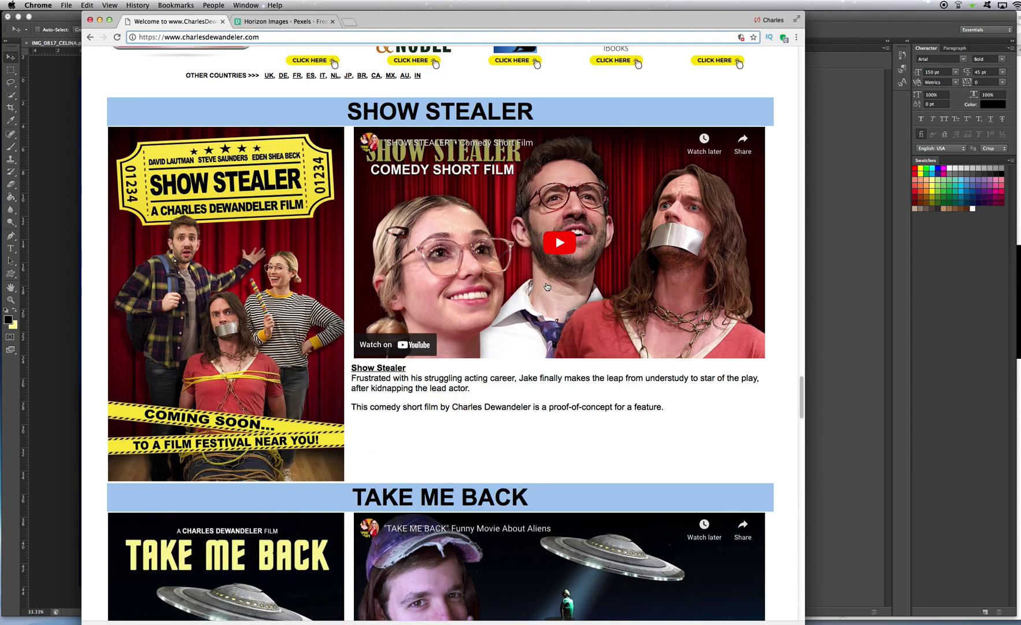
{"action": "scroll", "coordinate": [520, 295], "scroll_direction": "down", "scroll_amount": 10}
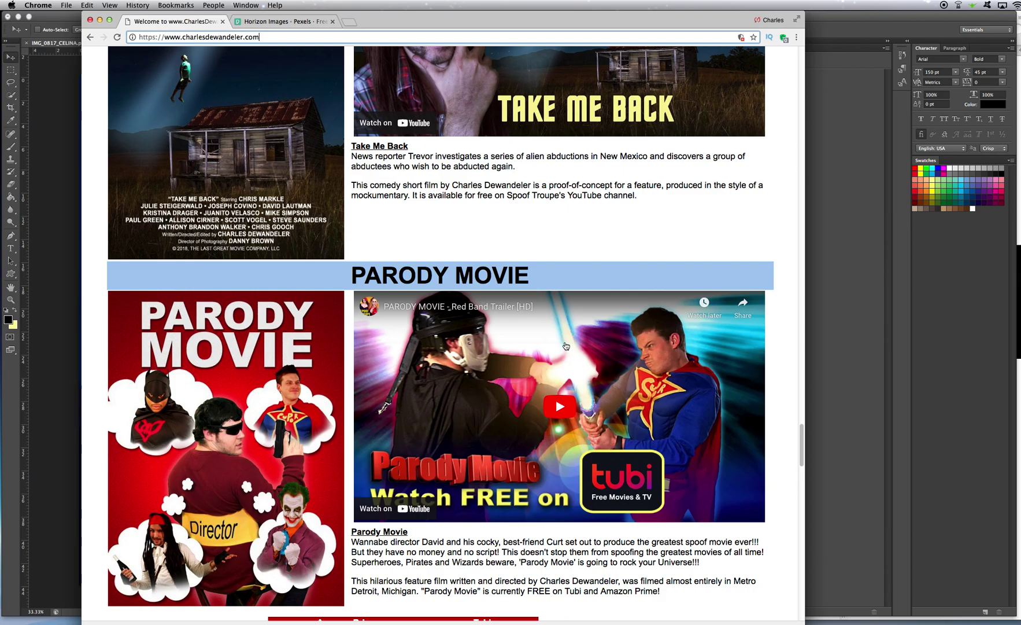
{"action": "scroll", "coordinate": [560, 344], "scroll_direction": "down", "scroll_amount": 3}
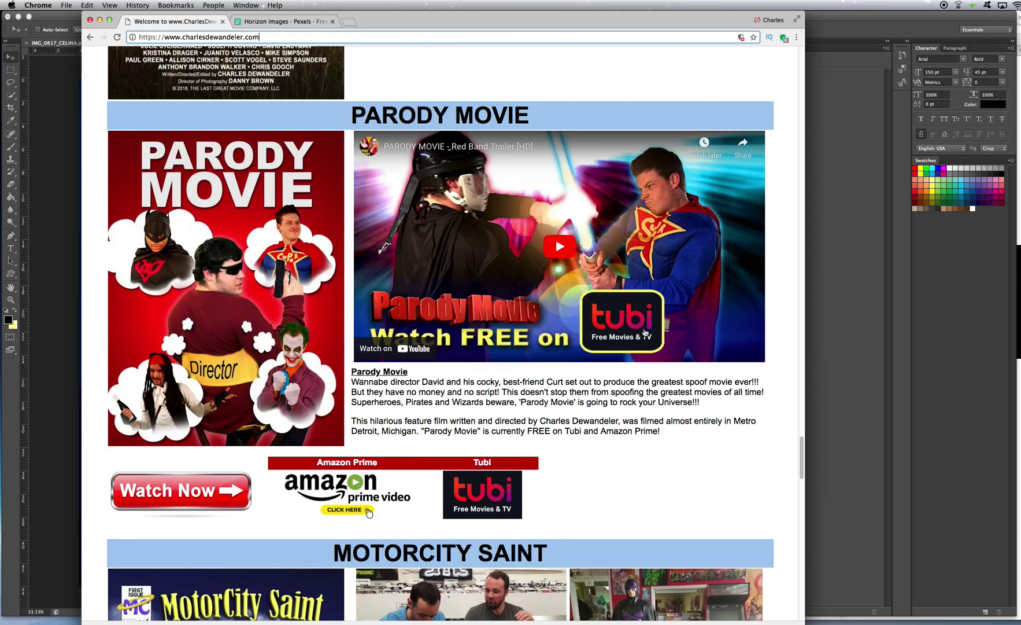
{"action": "scroll", "coordinate": [575, 327], "scroll_direction": "up", "scroll_amount": 9}
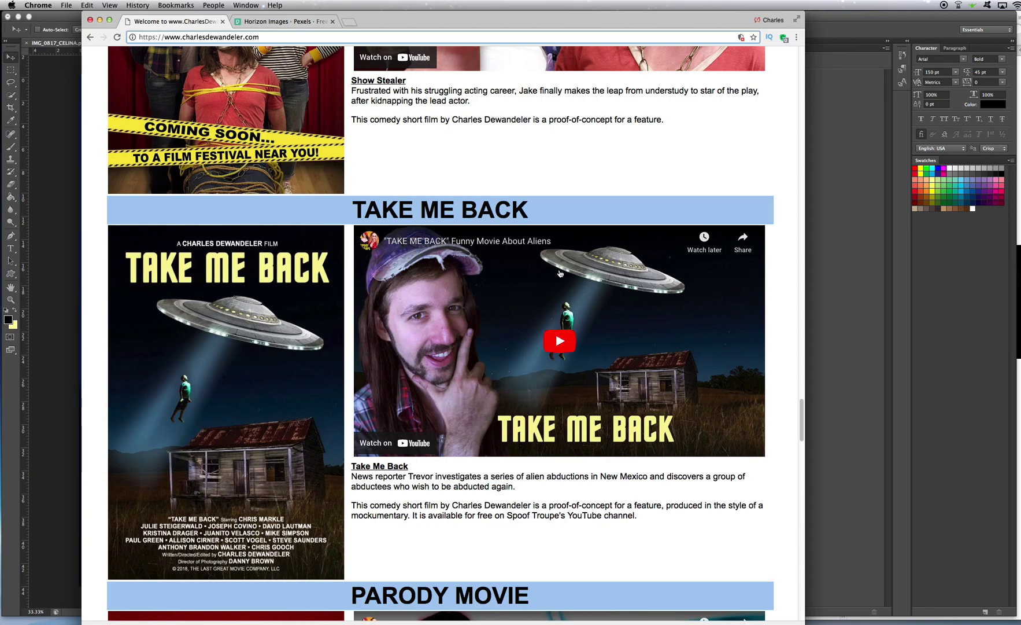
{"action": "scroll", "coordinate": [544, 349], "scroll_direction": "up", "scroll_amount": 20}
{"action": "scroll", "coordinate": [554, 300], "scroll_direction": "up", "scroll_amount": 20}
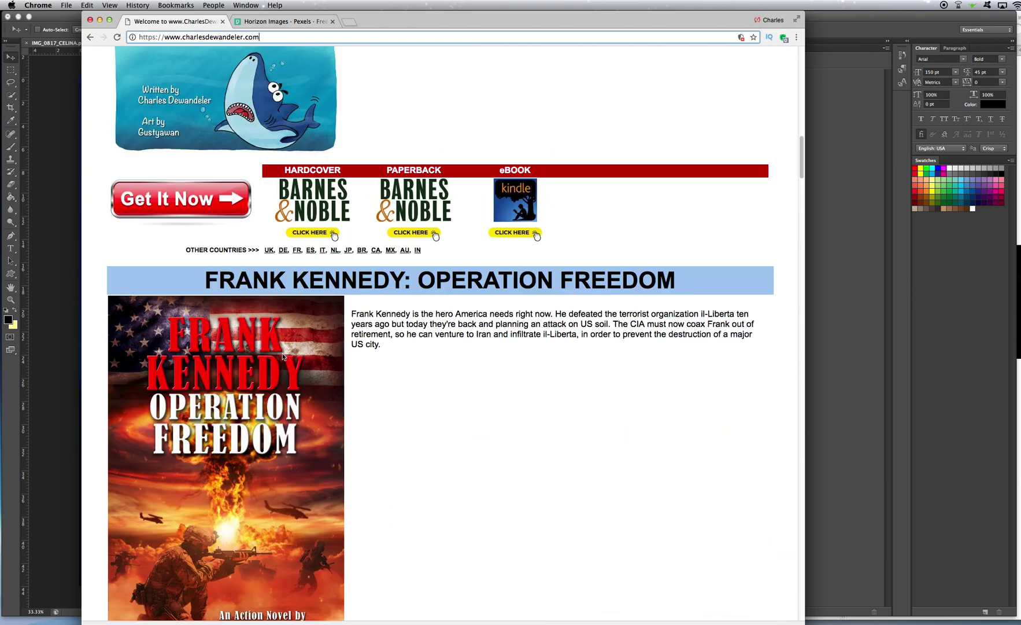
{"action": "scroll", "coordinate": [243, 333], "scroll_direction": "down", "scroll_amount": 3}
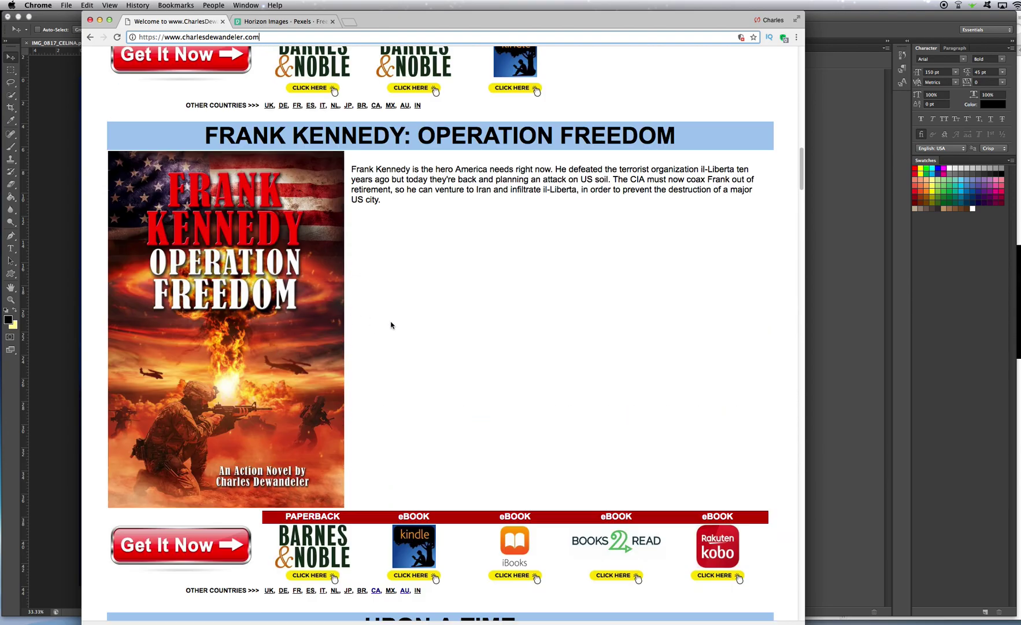
{"action": "scroll", "coordinate": [394, 325], "scroll_direction": "down", "scroll_amount": 20}
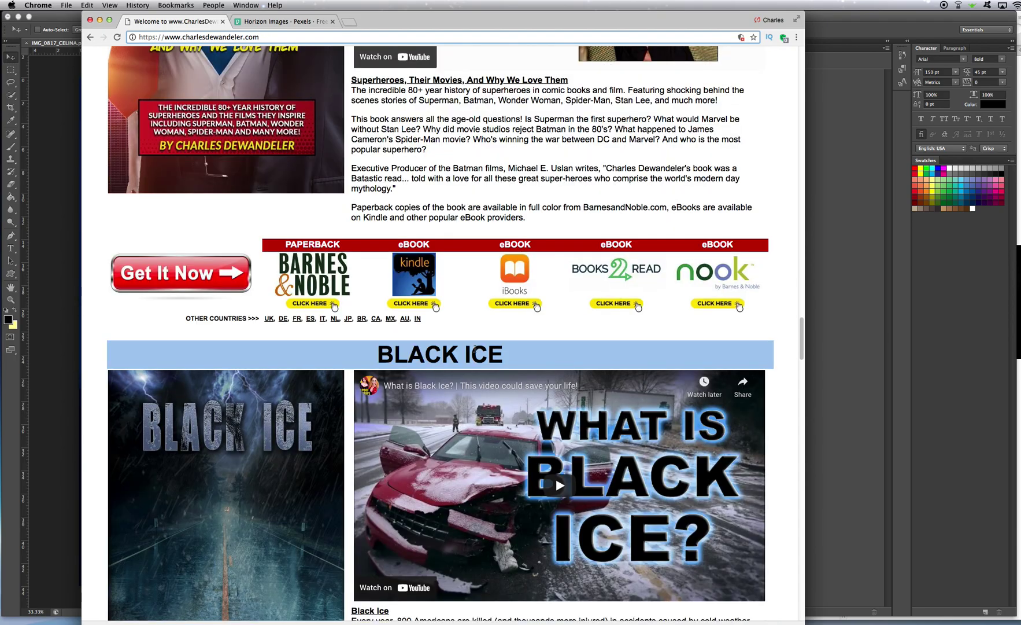
{"action": "scroll", "coordinate": [475, 347], "scroll_direction": "down", "scroll_amount": 6}
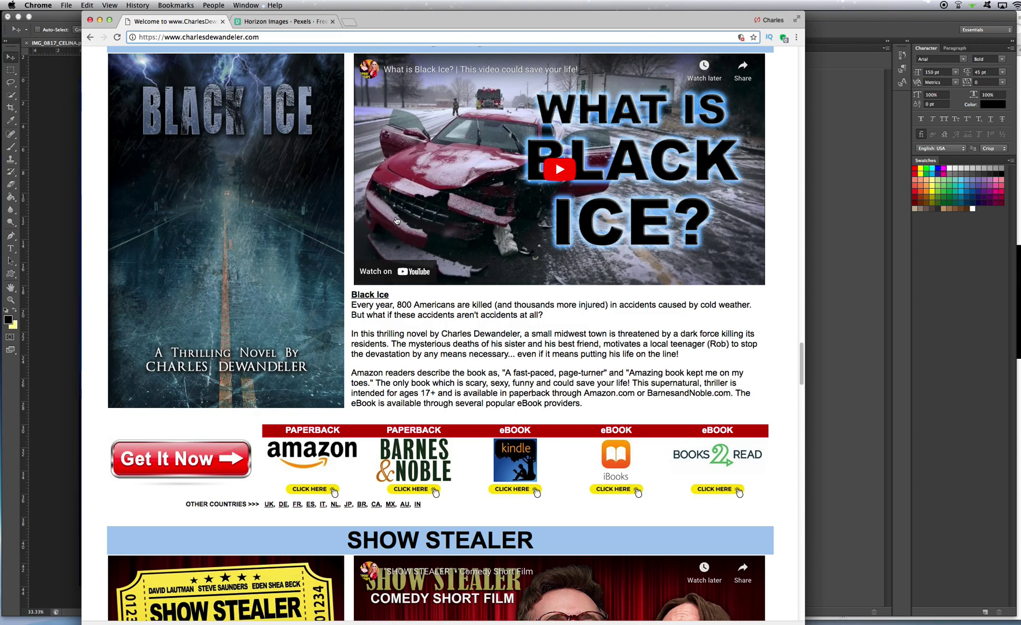
{"action": "scroll", "coordinate": [449, 231], "scroll_direction": "up", "scroll_amount": 1}
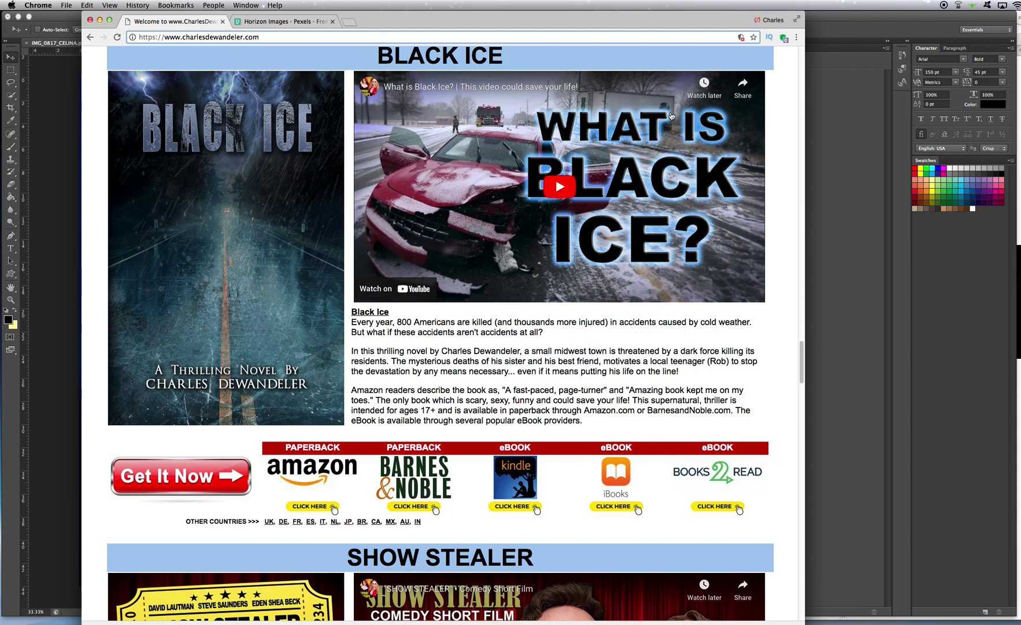